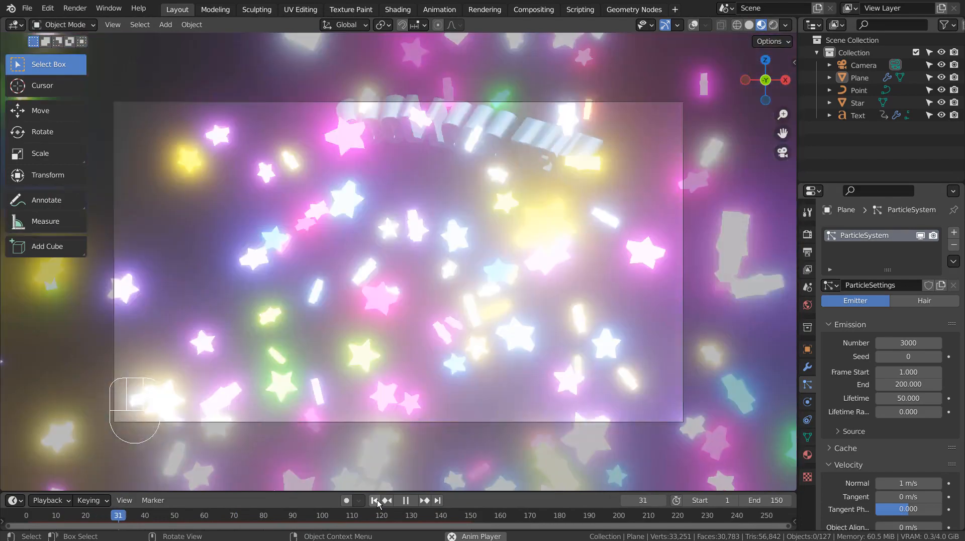
Stop the glowing star-particle playback and rewind the timeline to frame 1.
left_click(377, 500)
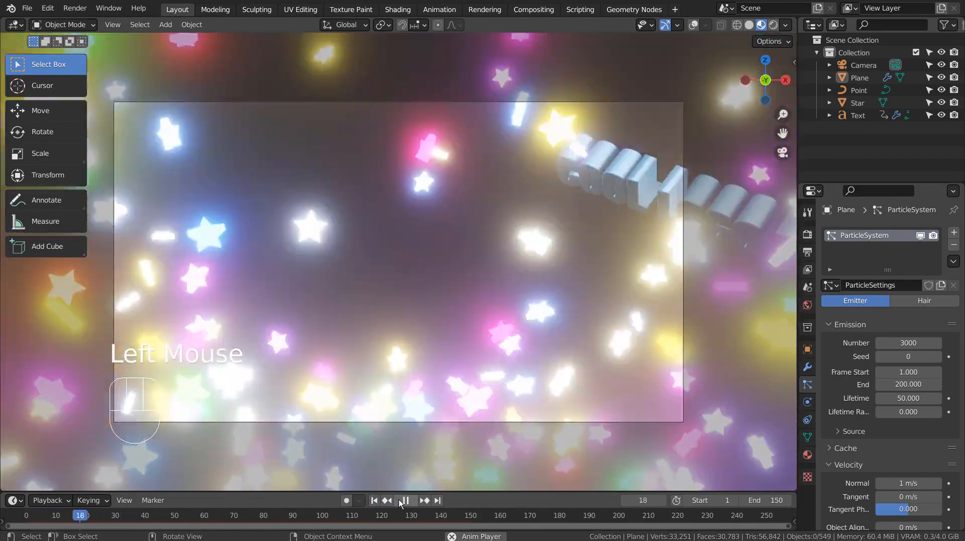
left_click(401, 500)
left_click(374, 501)
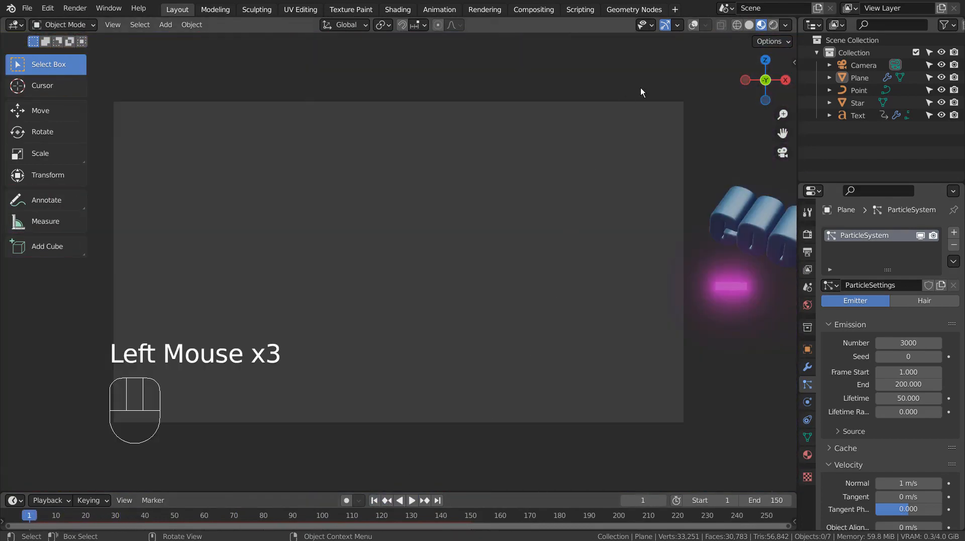
Enable viewport overlays, switch to Solid shading and hide the camera.
left_click(694, 25)
middle_click_drag(678, 57, 599, 137)
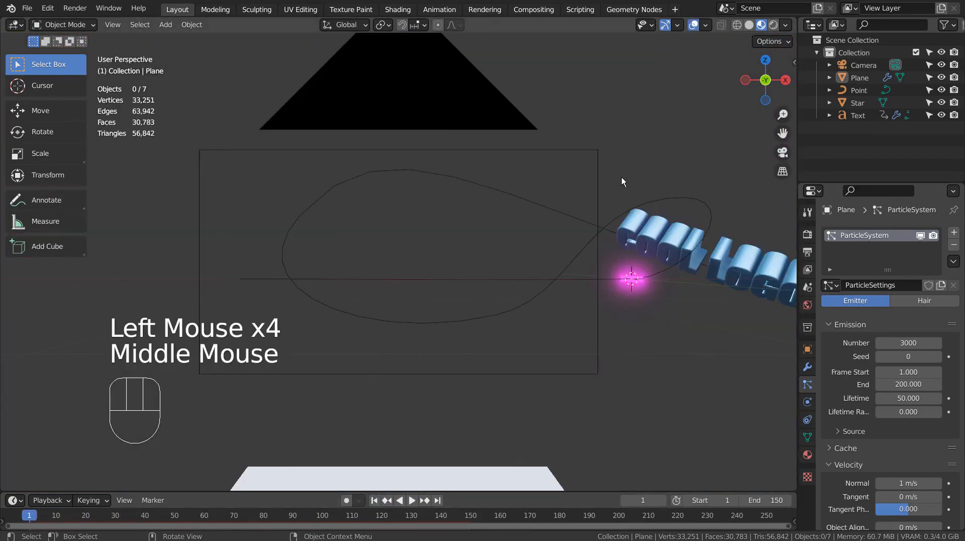
middle_click_drag(621, 177, 577, 191)
scroll(577, 191, "down", 2)
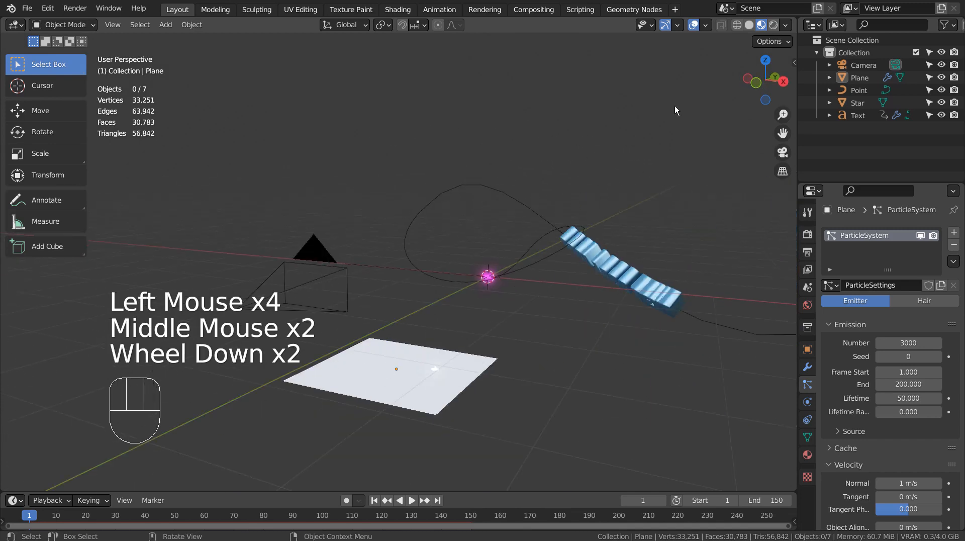
left_click(749, 25)
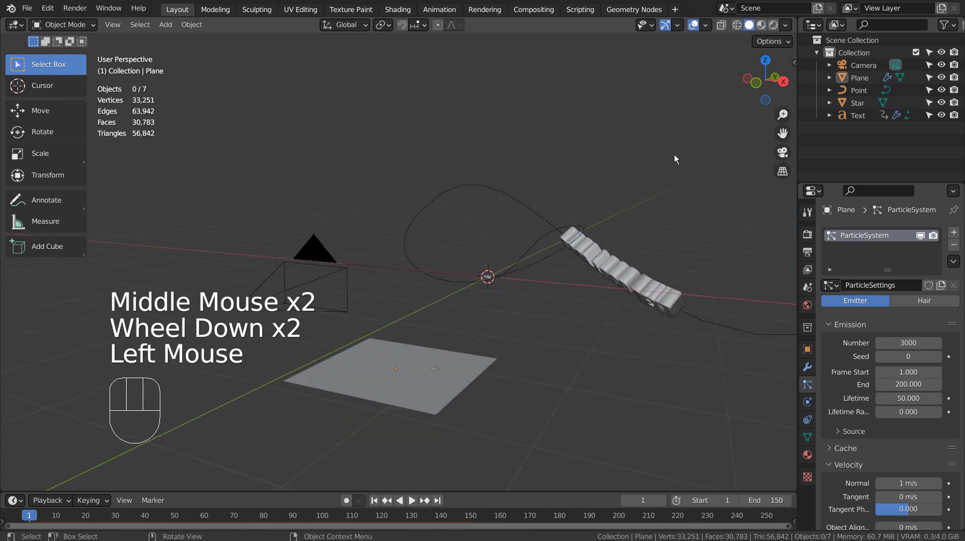
left_click(942, 65)
left_click(566, 409)
Box-select the Plane, Point, Star and Text objects, move them into a new 'Collection 2', and exclude it.
key("b")
left_click_drag(326, 197, 608, 441)
key("m")
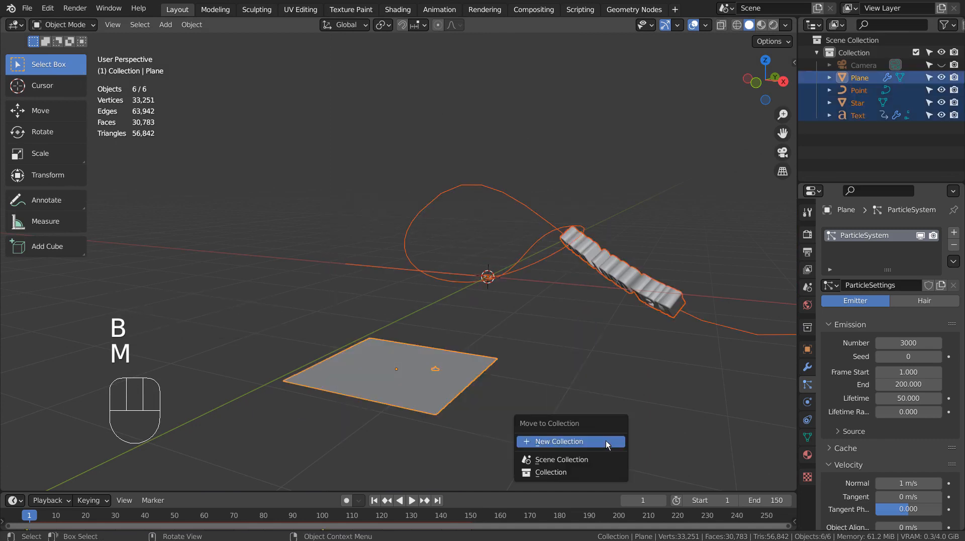
left_click(605, 440)
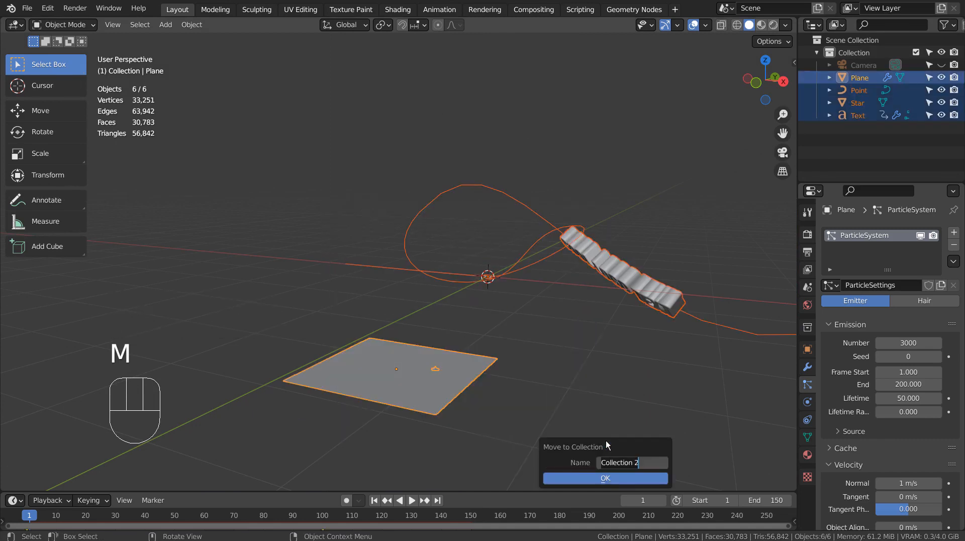
key("Return")
left_click(586, 479)
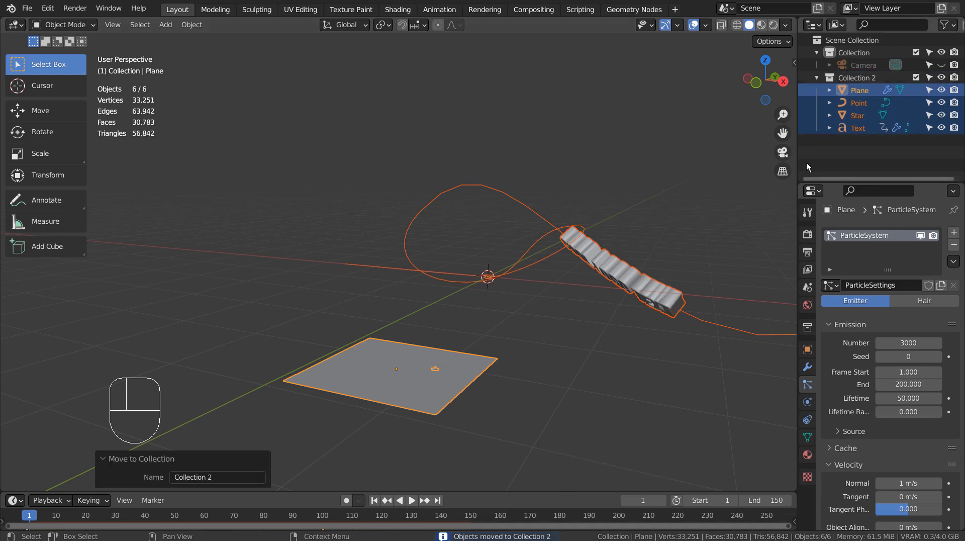
left_click(916, 77)
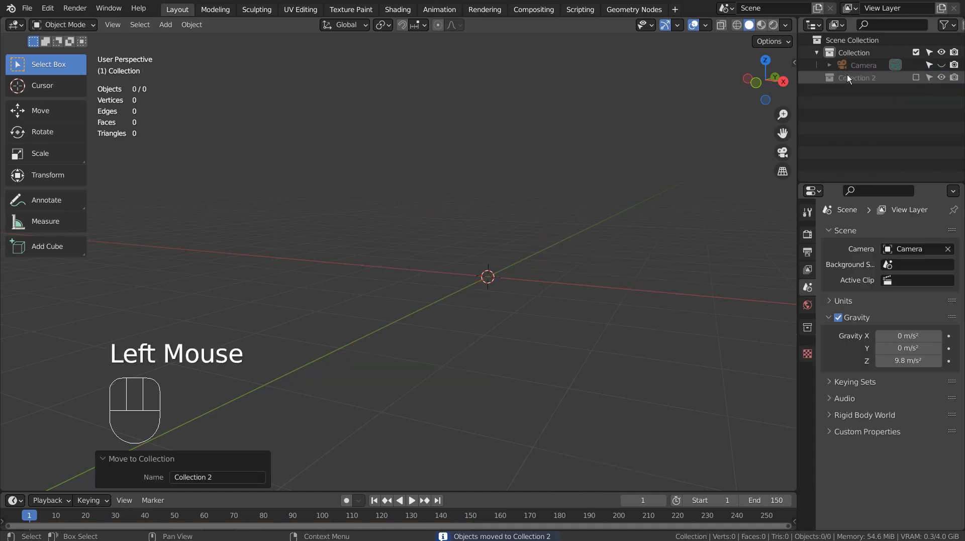
Add a new plane in the main Collection and lower it 2.5312 m along Z.
left_click(859, 54)
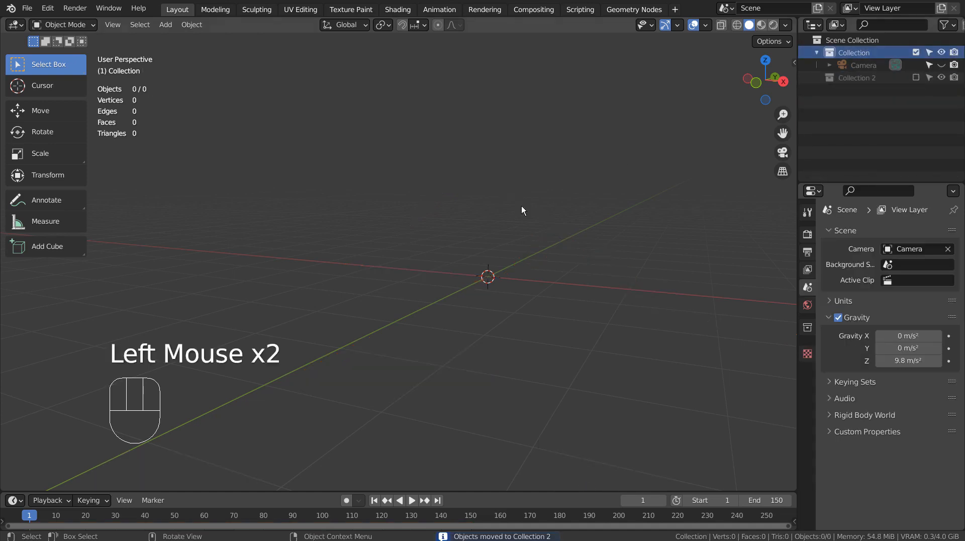
key("shift+a")
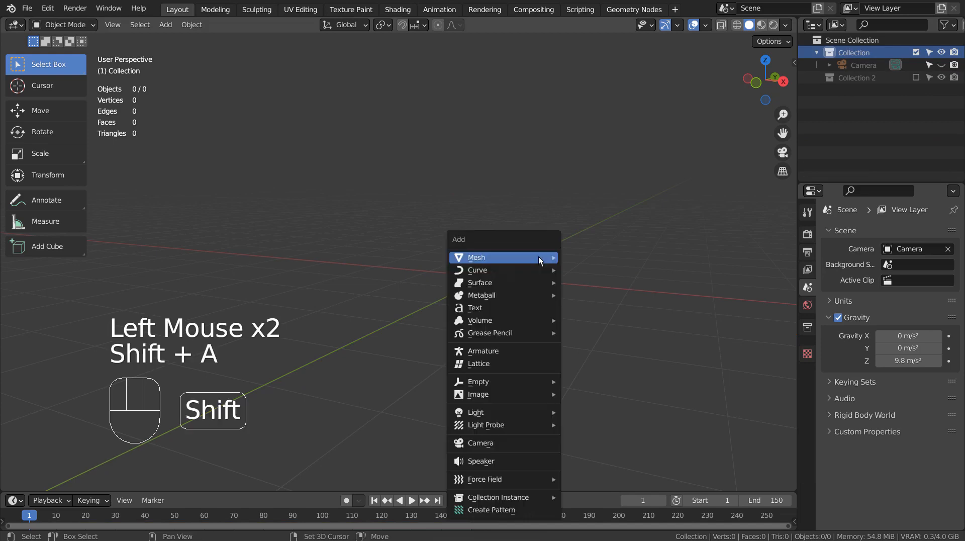
left_click(567, 258)
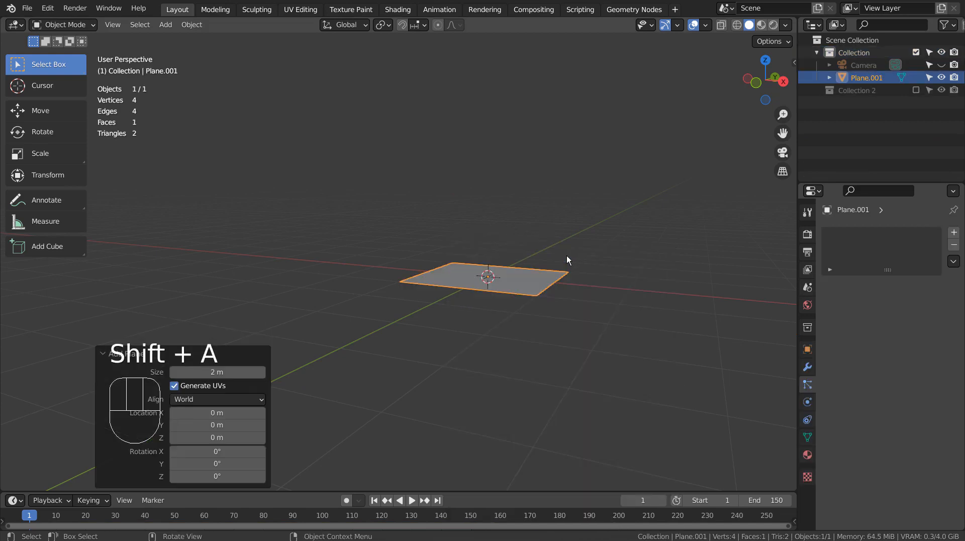
key("g")
key("z")
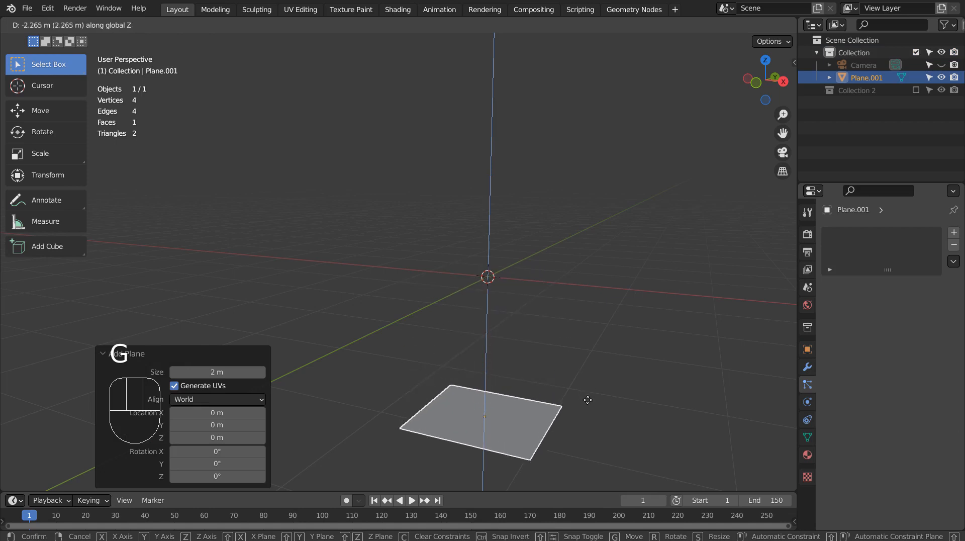
left_click(590, 413)
Add a particle system to Plane.001 and review its emitter settings.
middle_click_drag(599, 410, 603, 385, "shift")
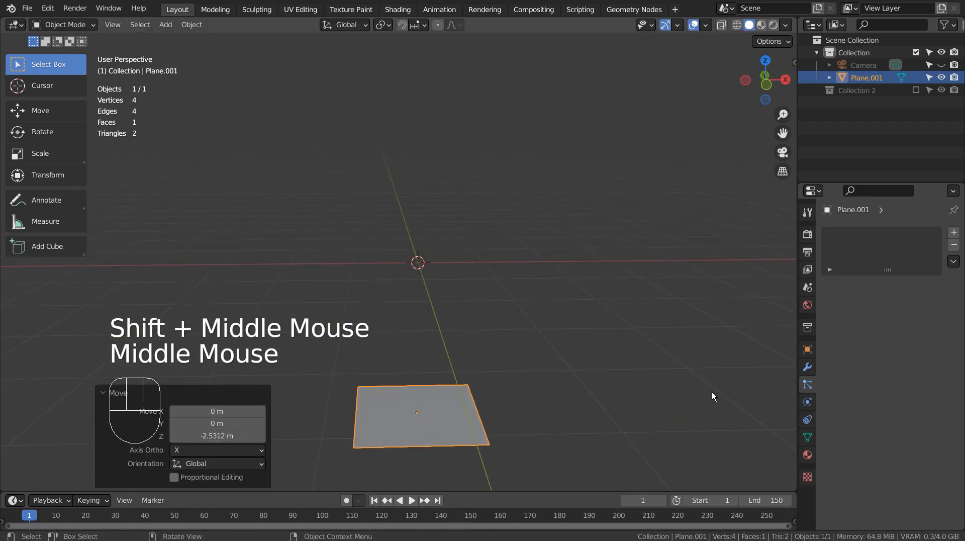
left_click(954, 234)
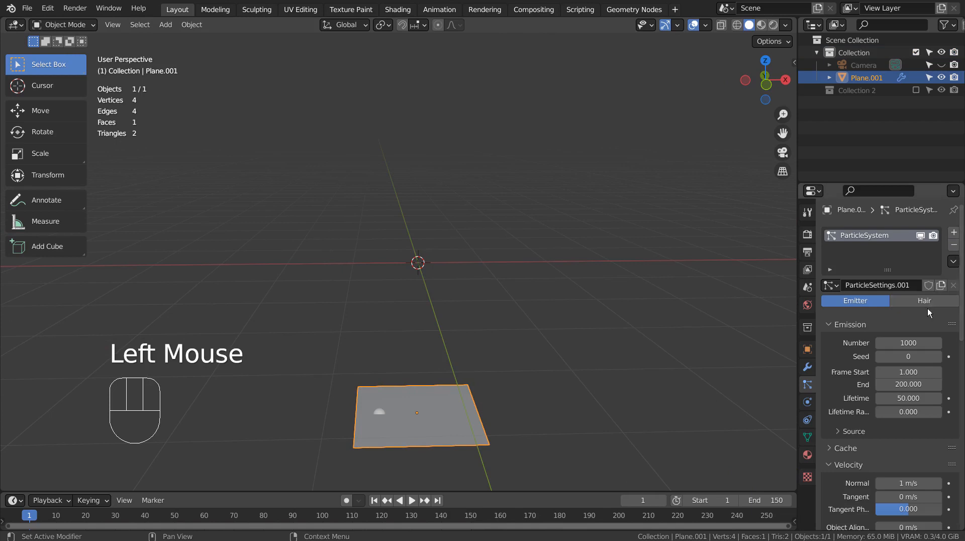
scroll(924, 316, "down", 5)
scroll(923, 318, "down", 4)
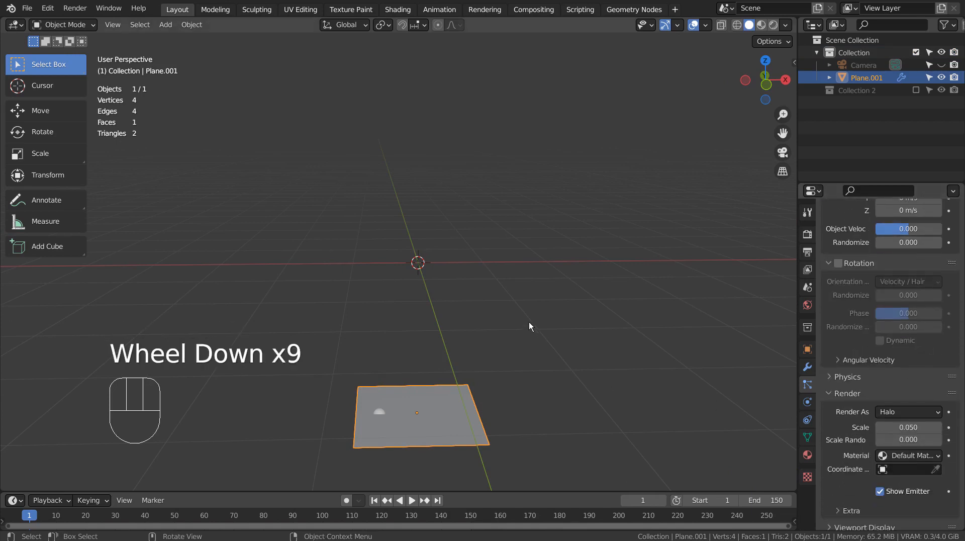
Add a Simple Star mesh from the Mesh > Extras menu.
key("shift+a")
mouse_move(529, 318)
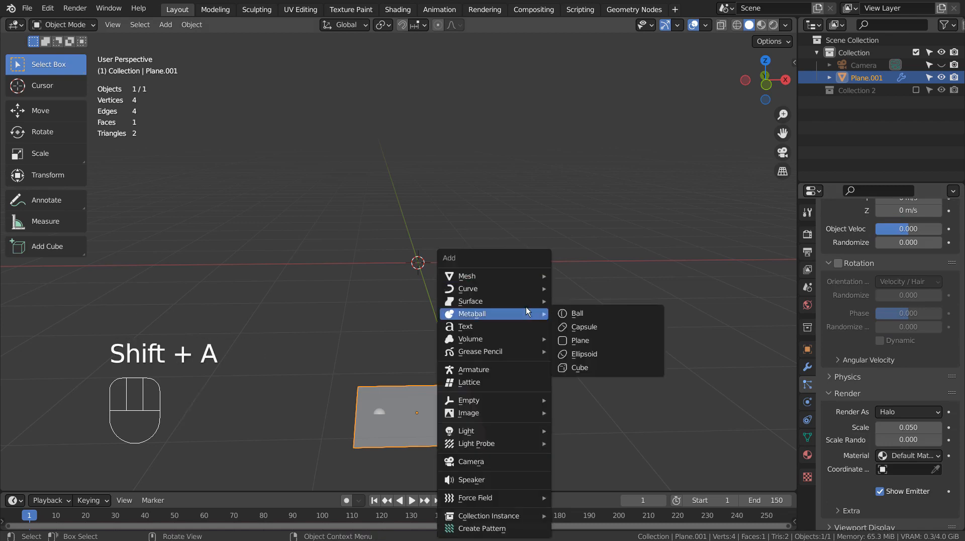
mouse_move(523, 274)
mouse_move(646, 224)
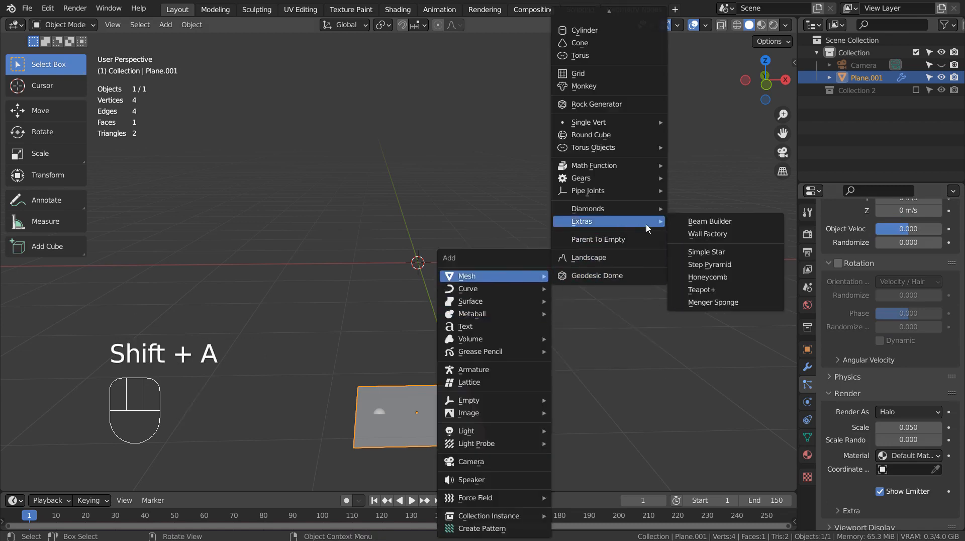
left_click(728, 255)
Lower the star 3.7478 m on Z and scale it down to 0.285.
key("g")
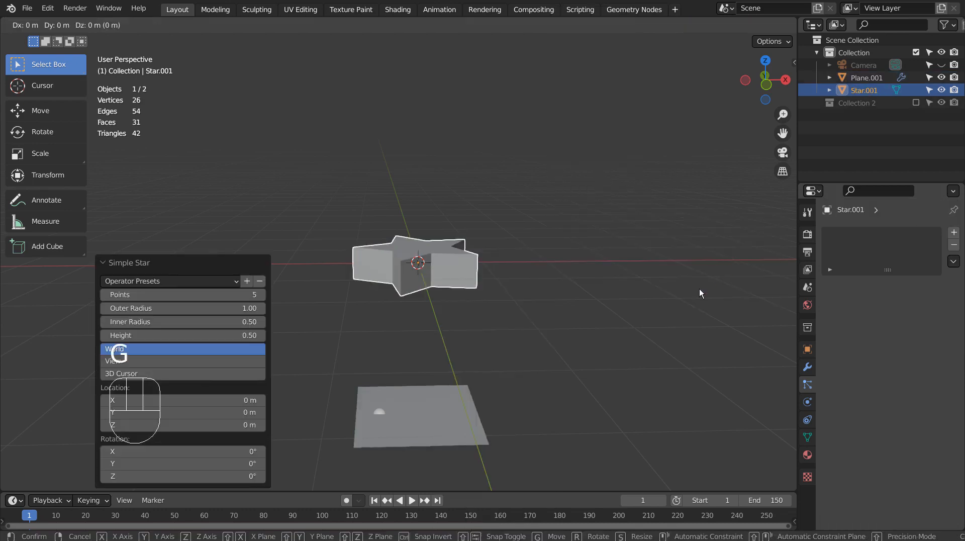
key("z")
left_click(707, 32)
scroll(668, 321, "down", 2)
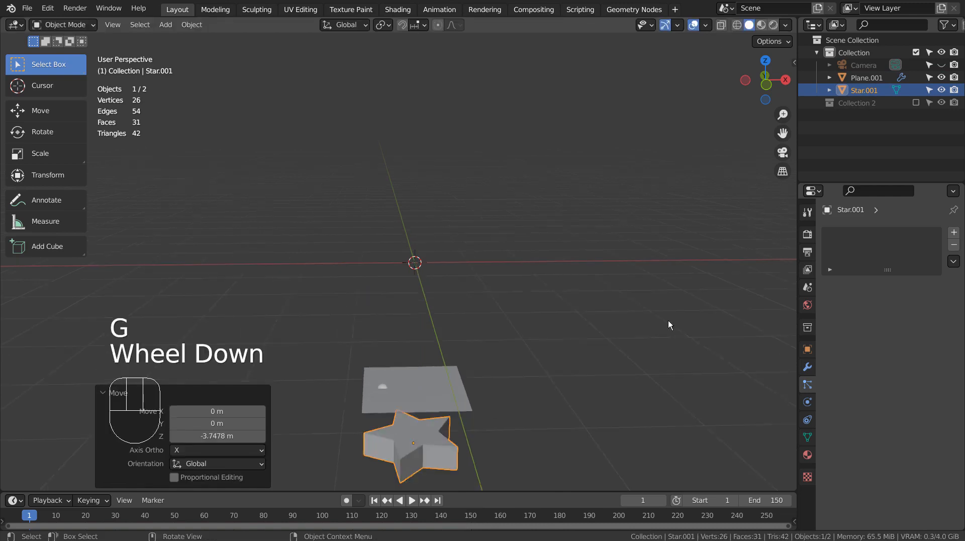
key("s")
left_click(477, 339)
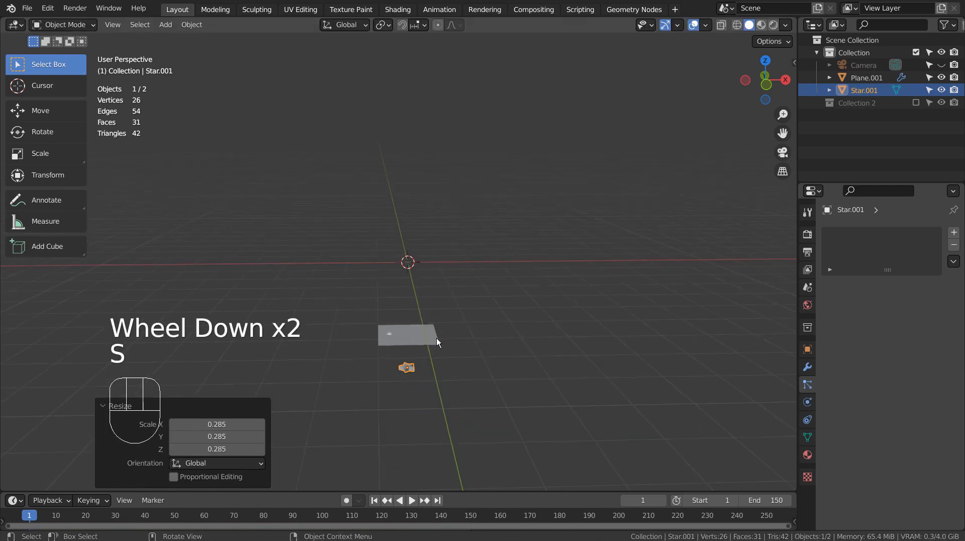
left_click(433, 337)
Render Plane.001's particles as Star.001 object instances at particle scale 1.
scroll(943, 352, "down", 2)
scroll(944, 352, "down", 10)
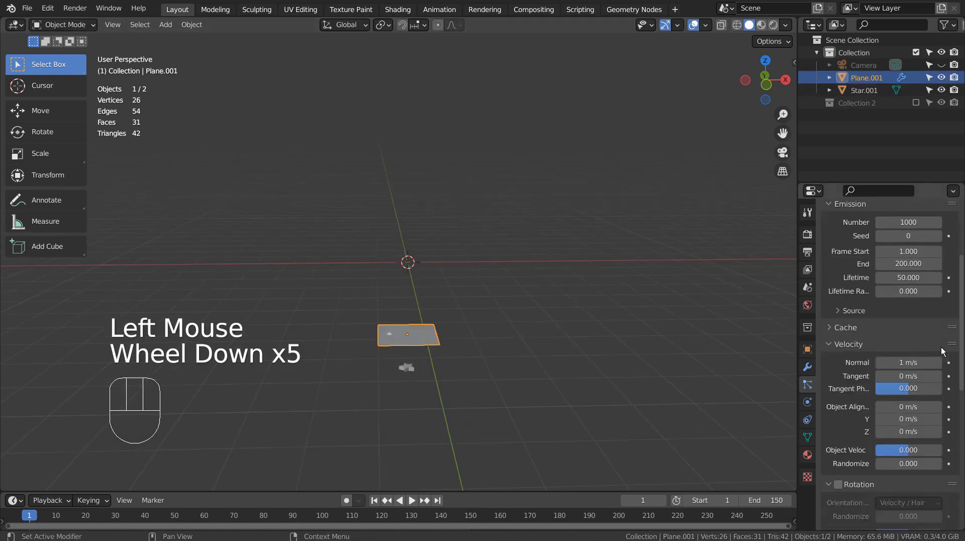
left_click(912, 392)
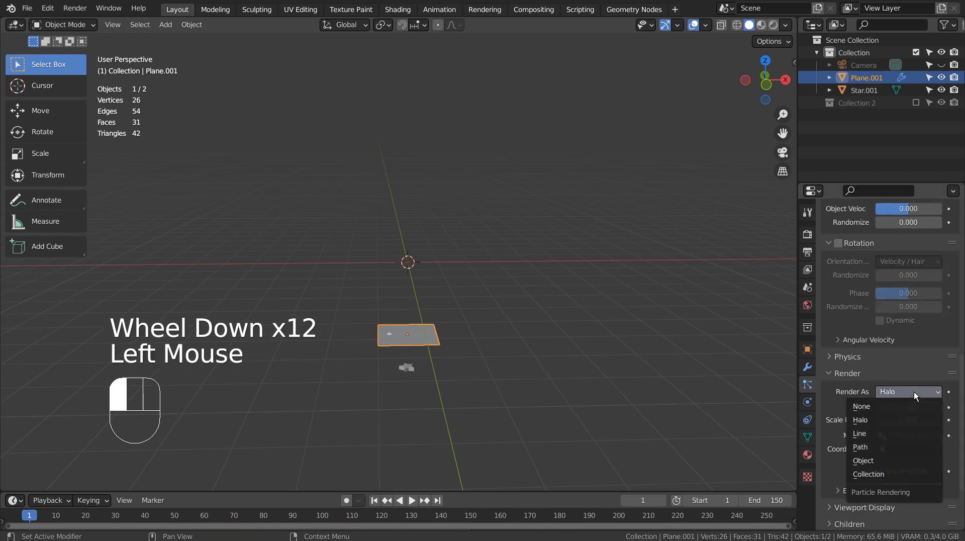
left_click(897, 459)
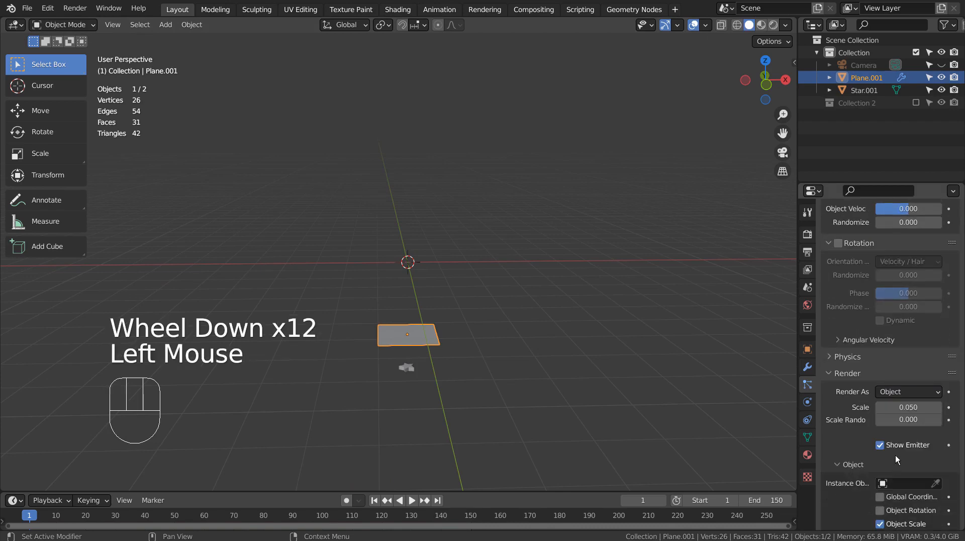
left_click(893, 484)
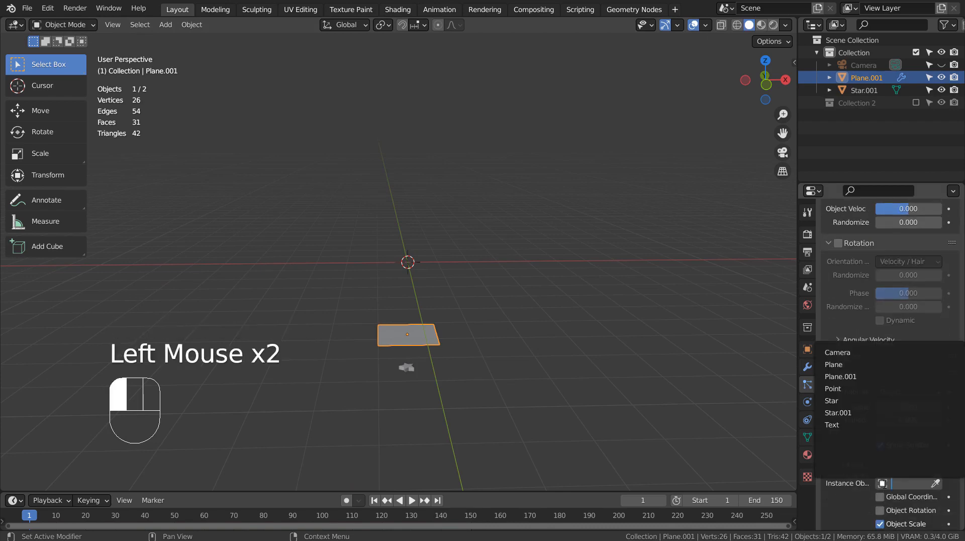
left_click(860, 413)
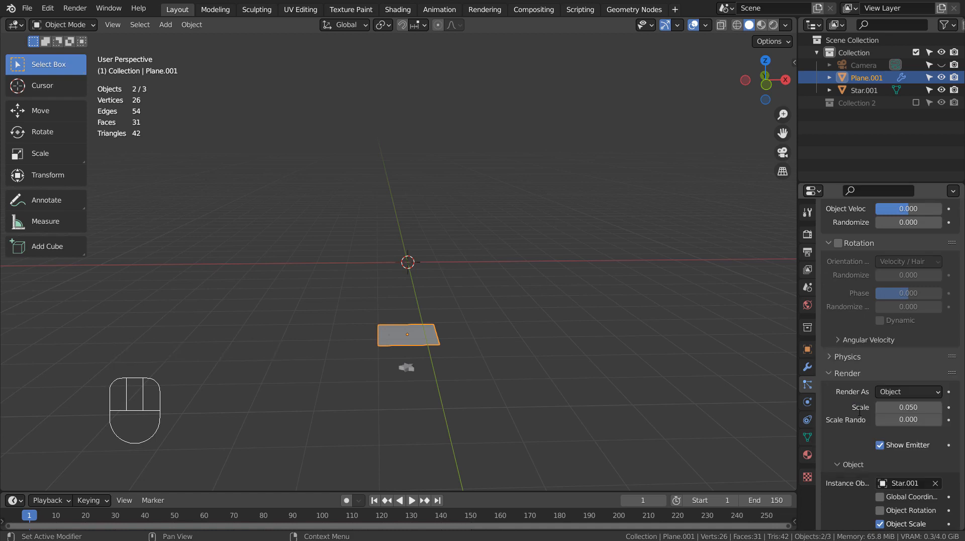
left_click(890, 407)
type("1")
key("Return")
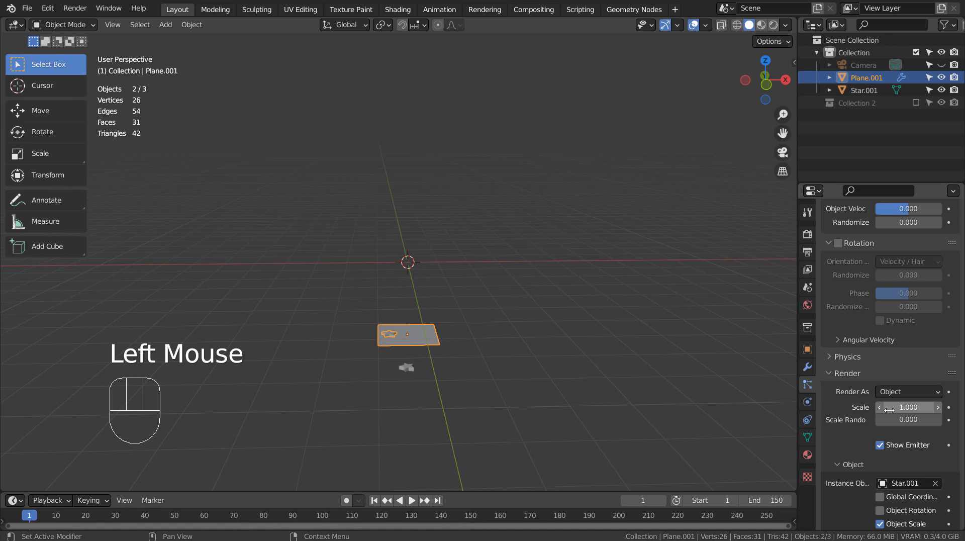
left_click(412, 500)
Open the scene gravity settings and preview the stars falling under -9.81 Z gravity.
left_click(413, 501)
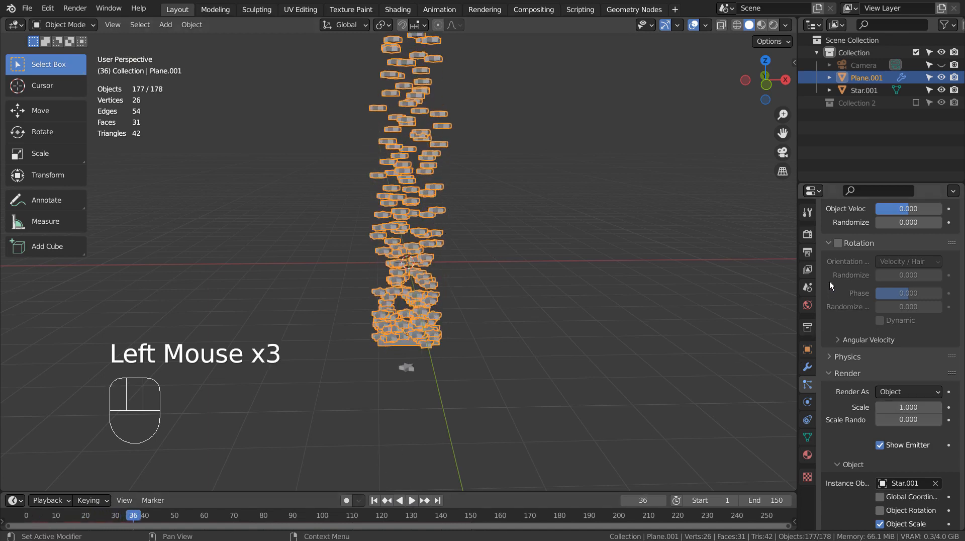
left_click(808, 288)
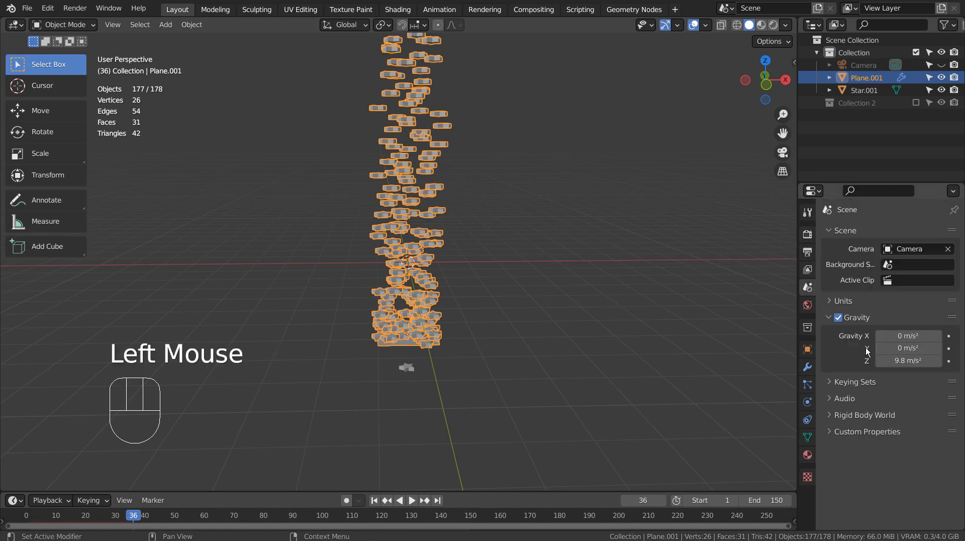
double_click(909, 362)
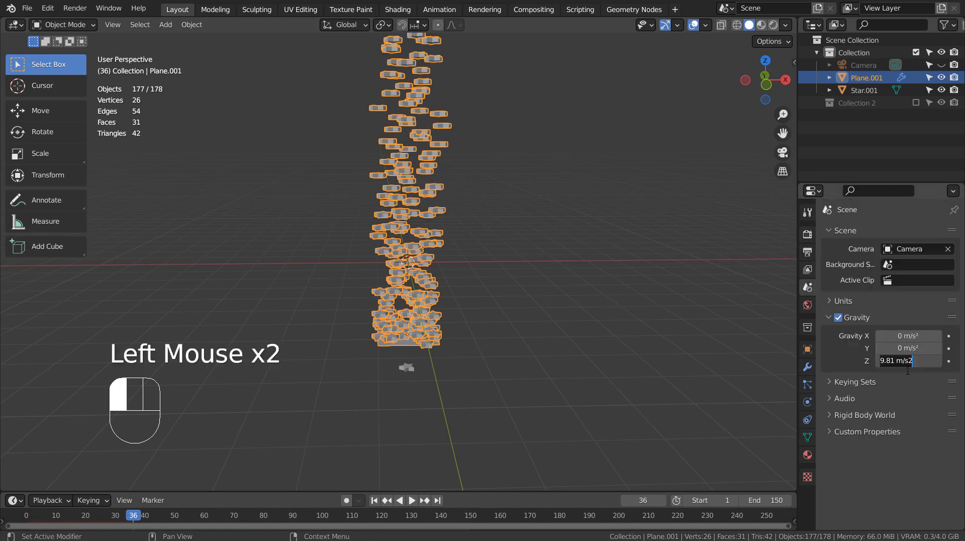
key("Left")
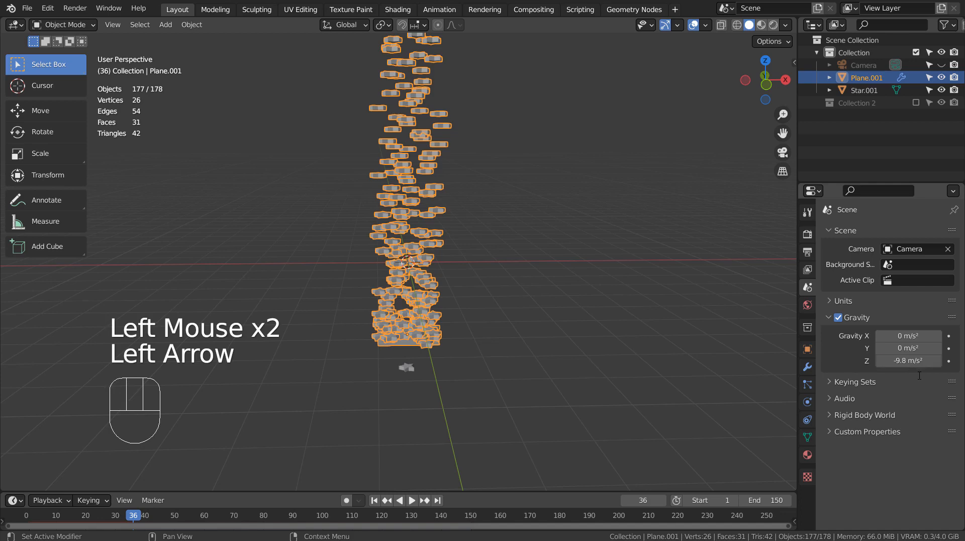
left_click(375, 501)
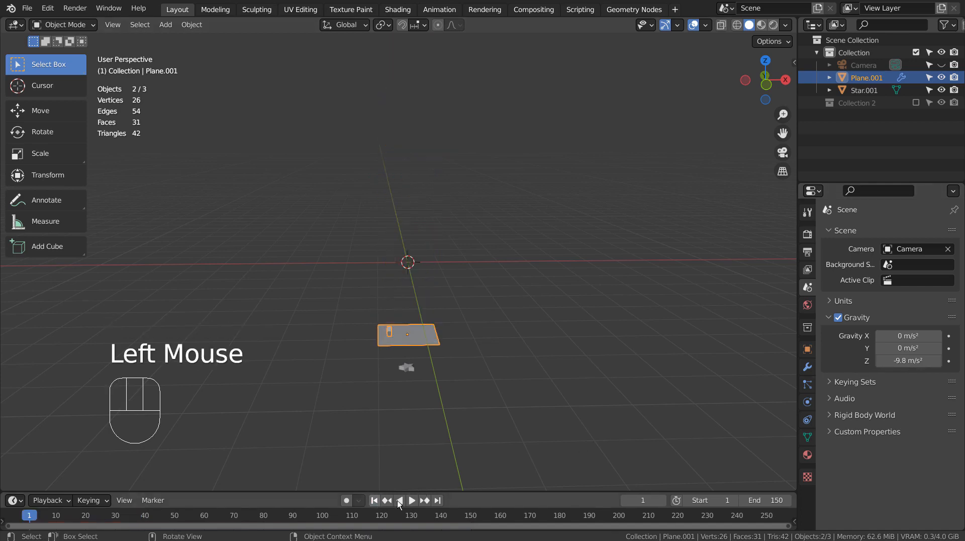
left_click(413, 501)
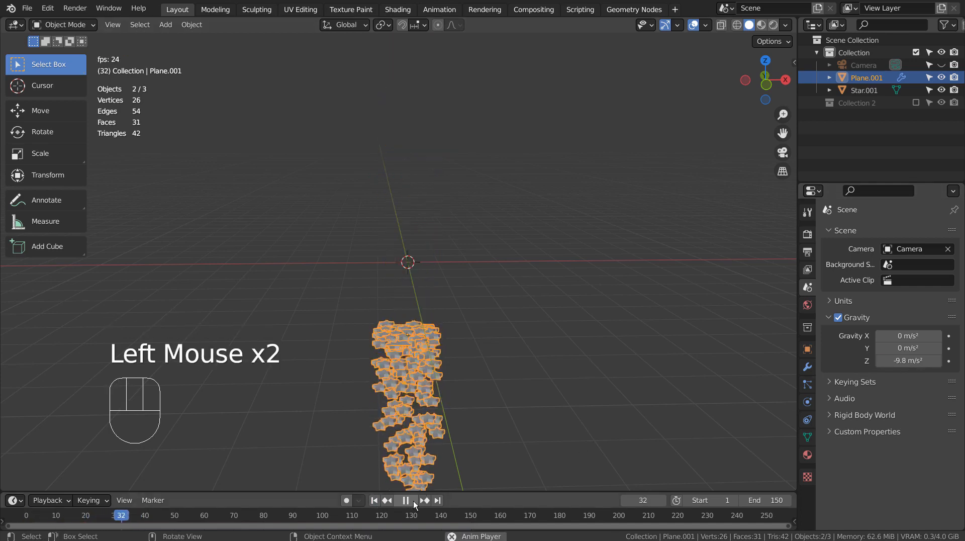
left_click(412, 501)
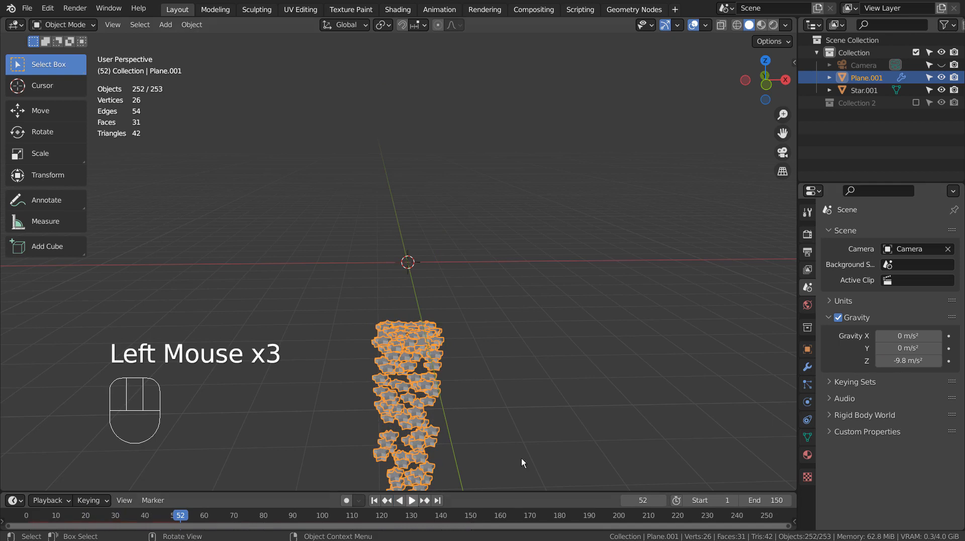
Make Z gravity positive 9.81 and replay to watch the stars rise.
left_click(908, 361)
key("Left")
key("Delete")
key("Return")
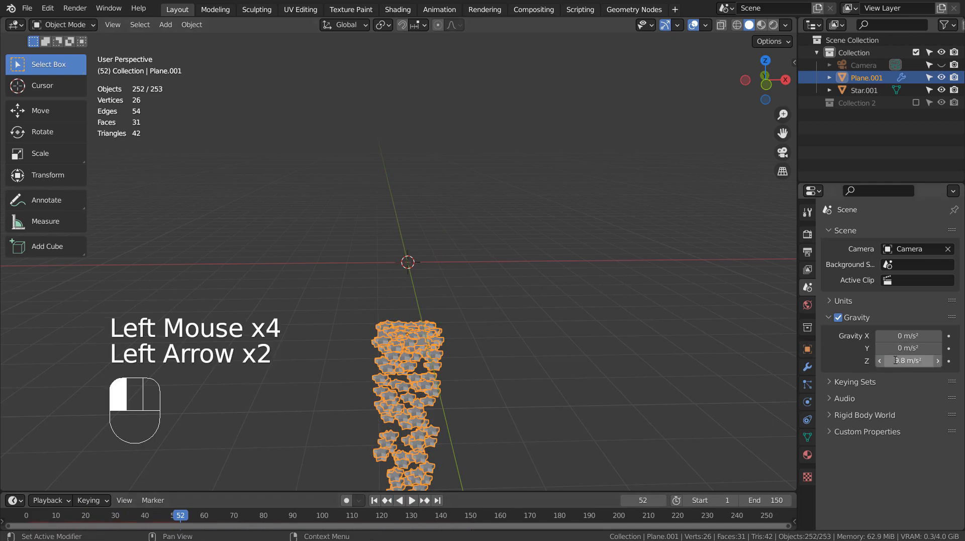
left_click(374, 500)
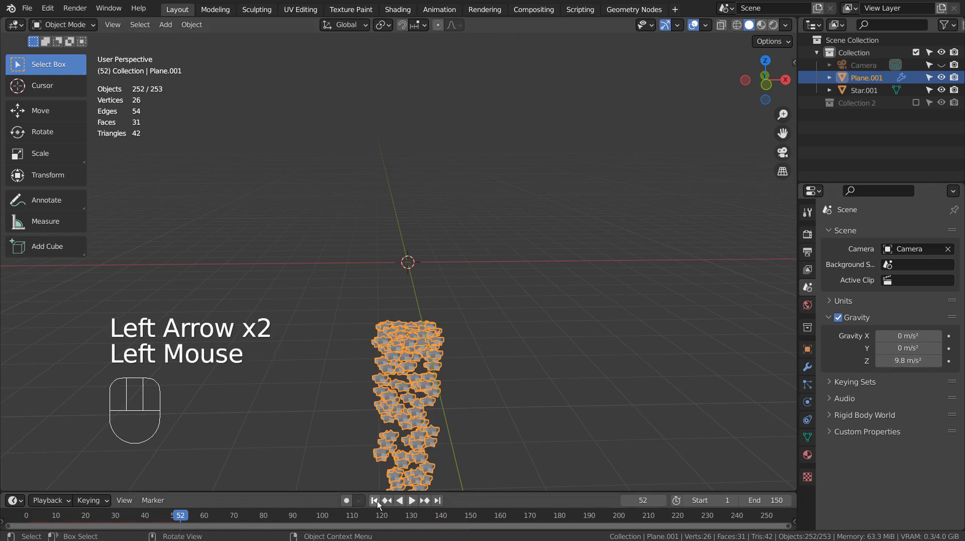
left_click(413, 500)
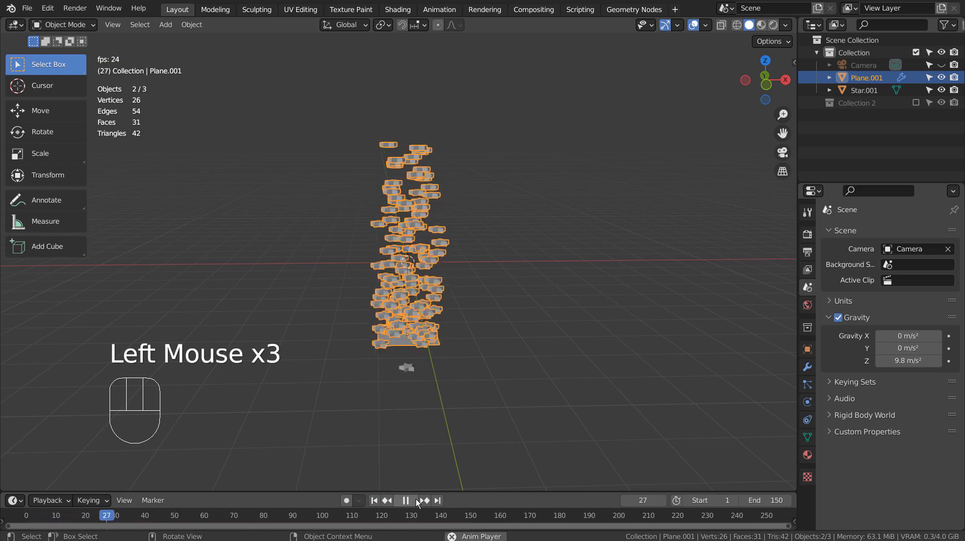
left_click(438, 478)
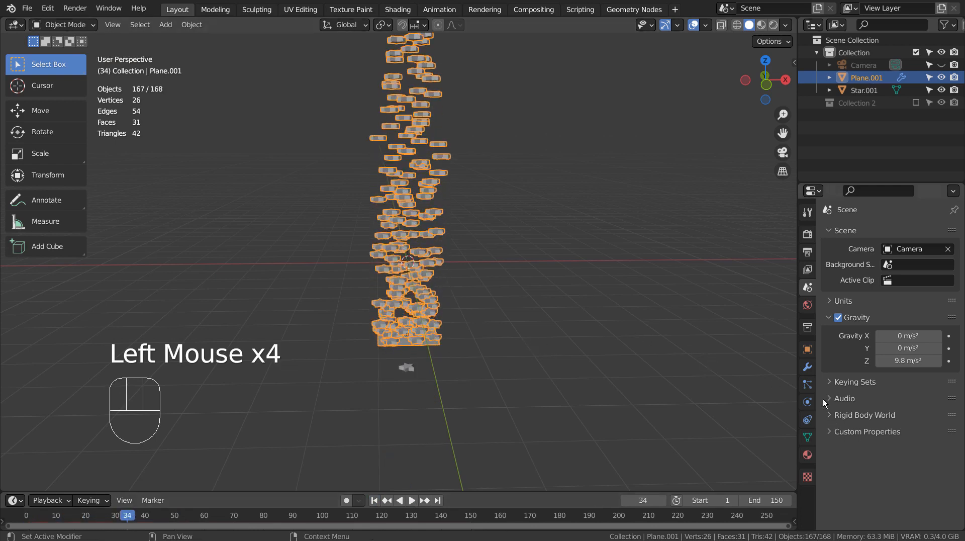
Enable particle rotation with randomize 0.493 and phase 1.373, then preview the rotated stars.
left_click(414, 343)
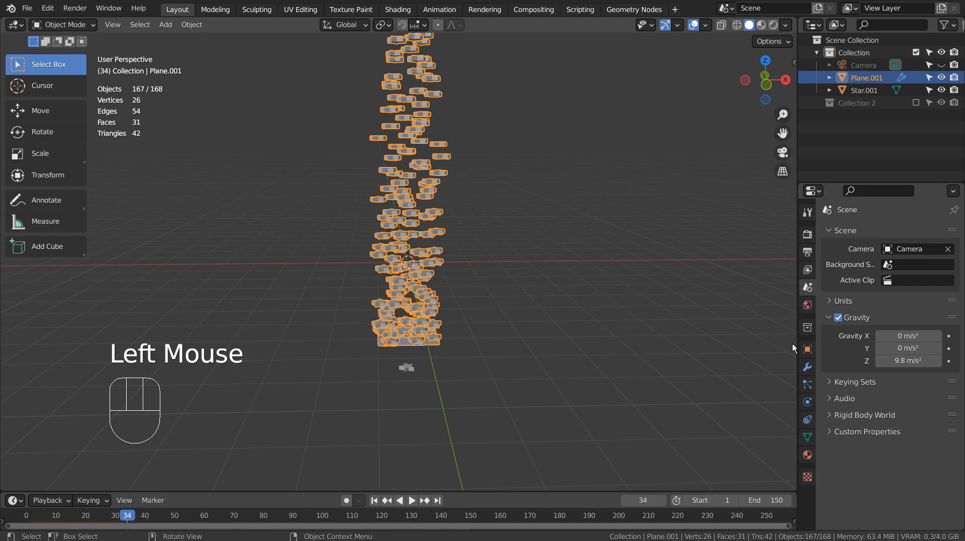
left_click(807, 385)
scroll(838, 381, "down", 7)
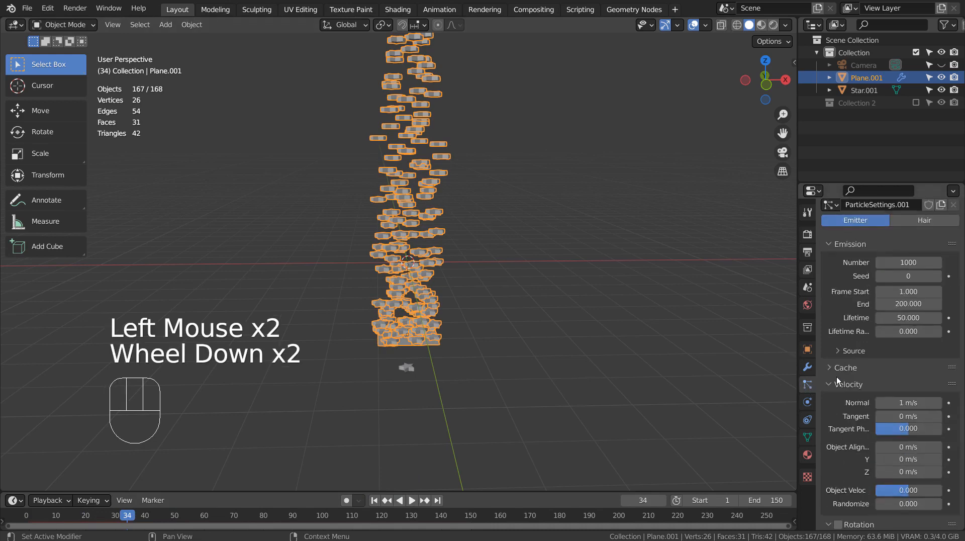
left_click(839, 384)
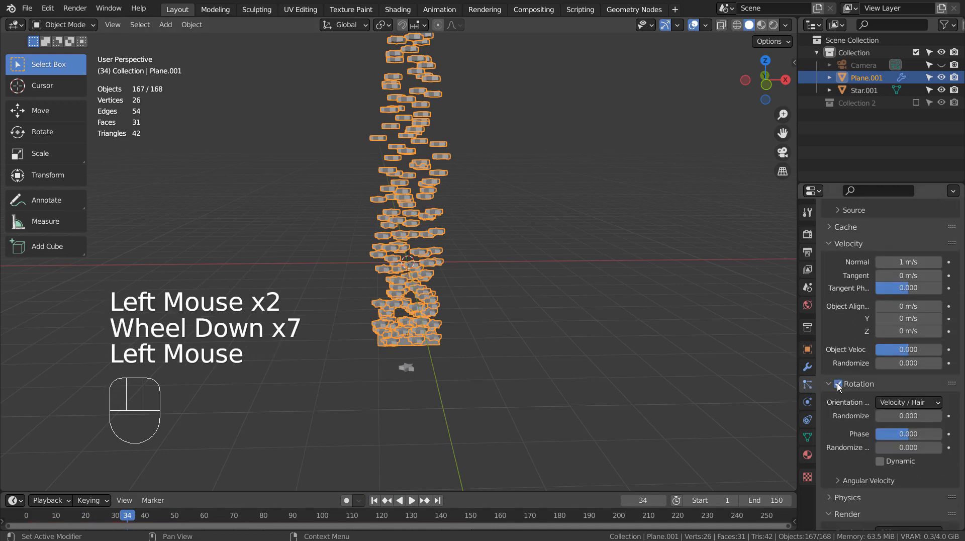
scroll(839, 386, "down", 4)
left_click_drag(903, 347, 910, 315)
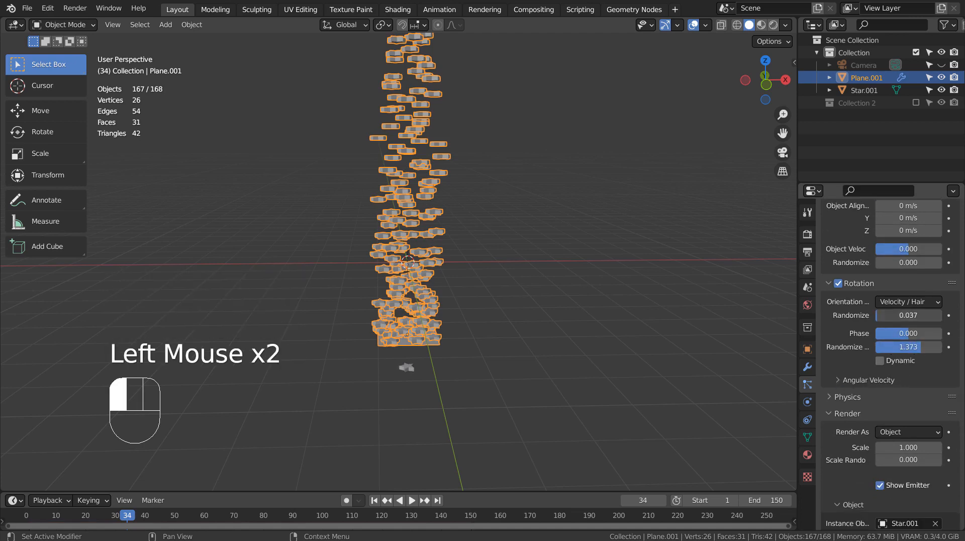
left_click(375, 502)
left_click(412, 501)
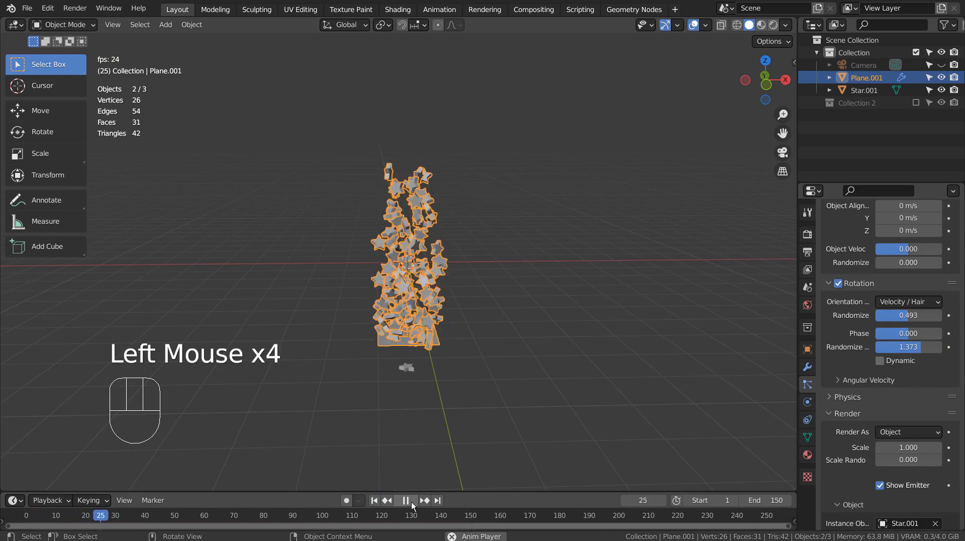
left_click(409, 502)
Set the particle render scale to 0.5 and object velocity randomize to 1.190.
scroll(487, 261, "up", 5)
scroll(487, 261, "down", 2)
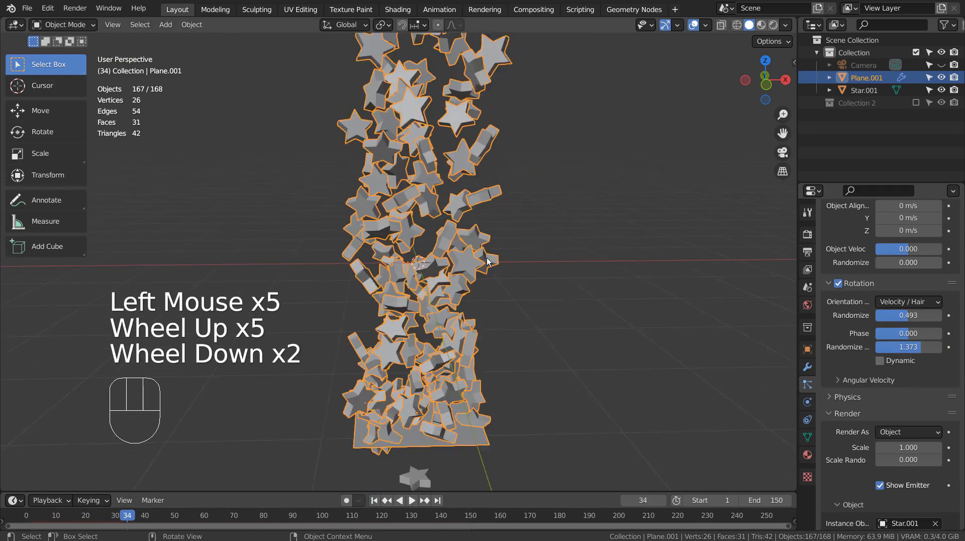
scroll(488, 261, "down", 2)
left_click(909, 447)
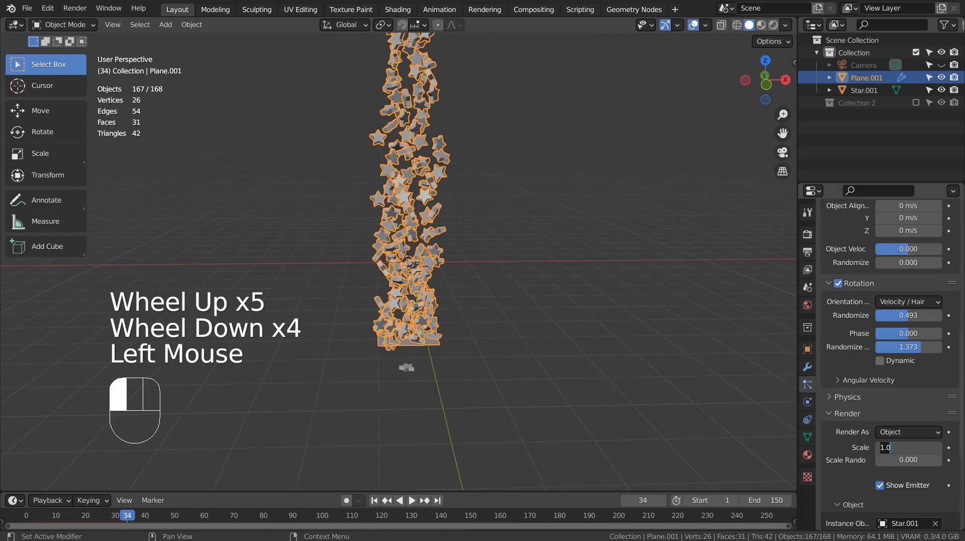
type("0.3")
key("Return")
left_click(908, 448)
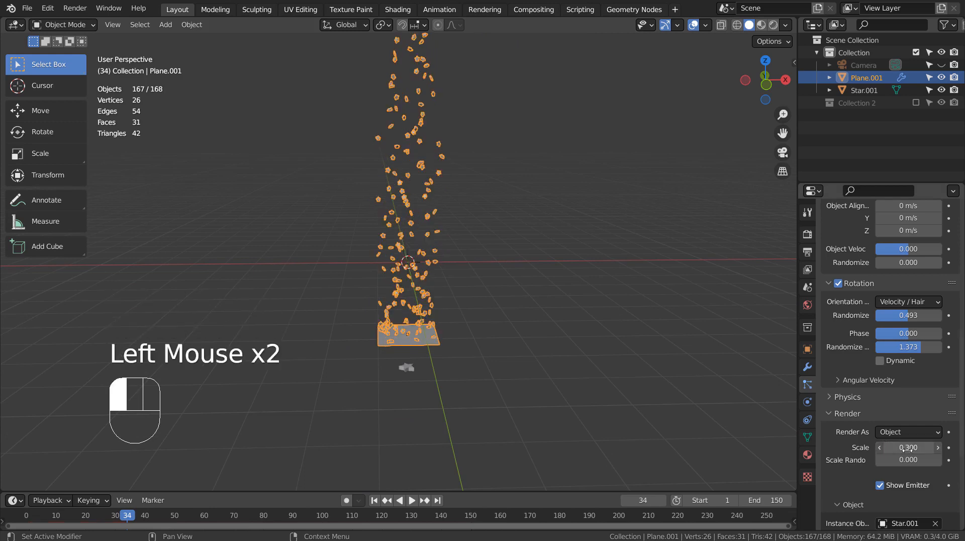
type("0.5")
key("Return")
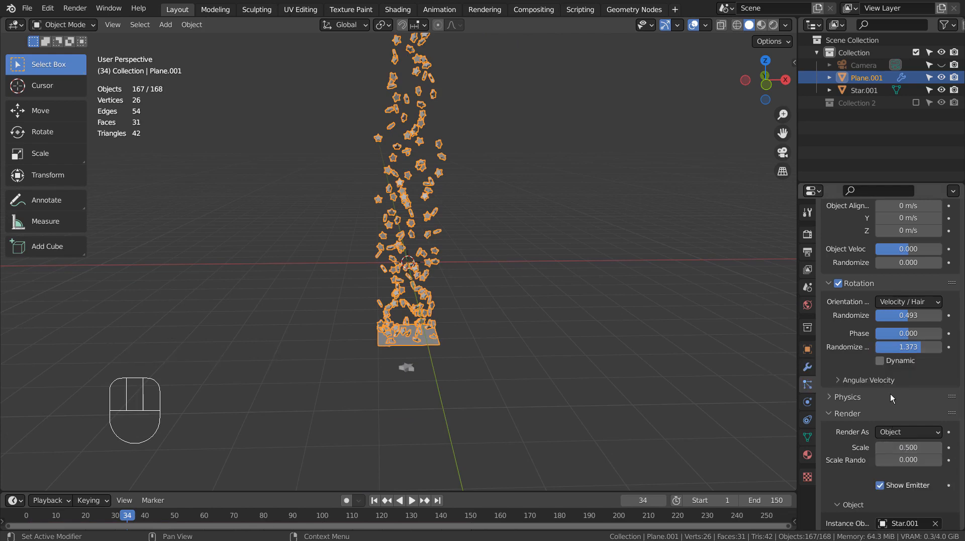
scroll(891, 394, "up", 3)
left_click_drag(894, 368, 927, 363)
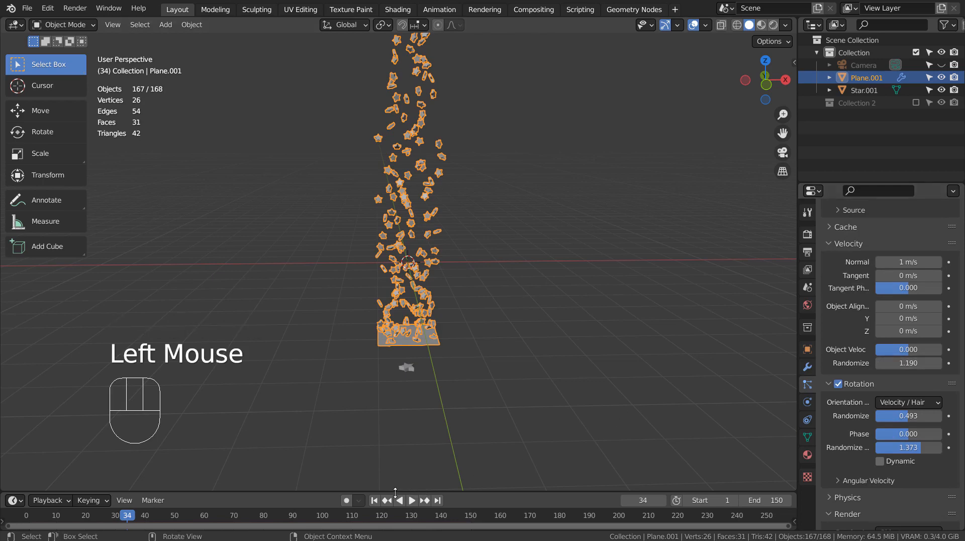
Raise the particle velocity randomize to 3, previewing the wider spread of stars.
left_click(375, 500)
left_click(411, 500)
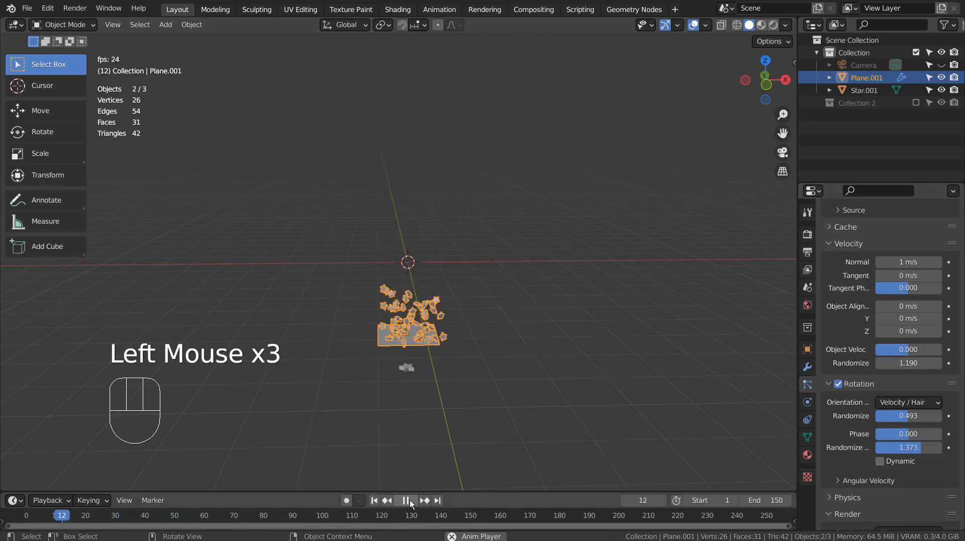
left_click(411, 501)
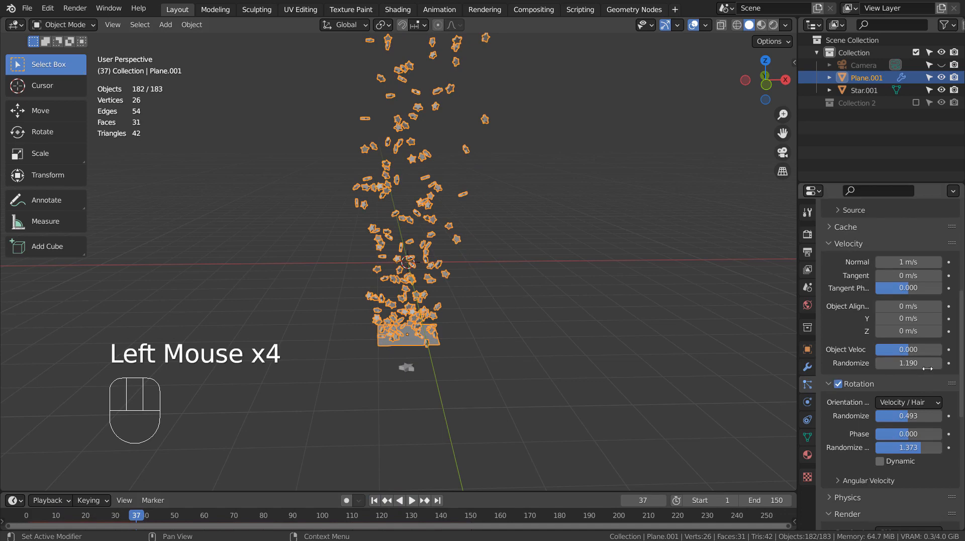
left_click_drag(927, 368, 958, 368)
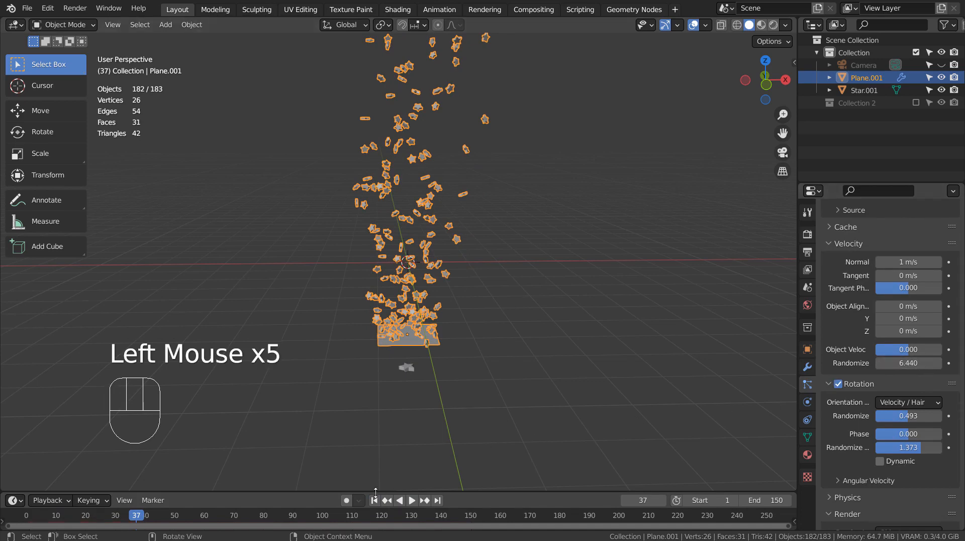
left_click(387, 500)
left_click(411, 501)
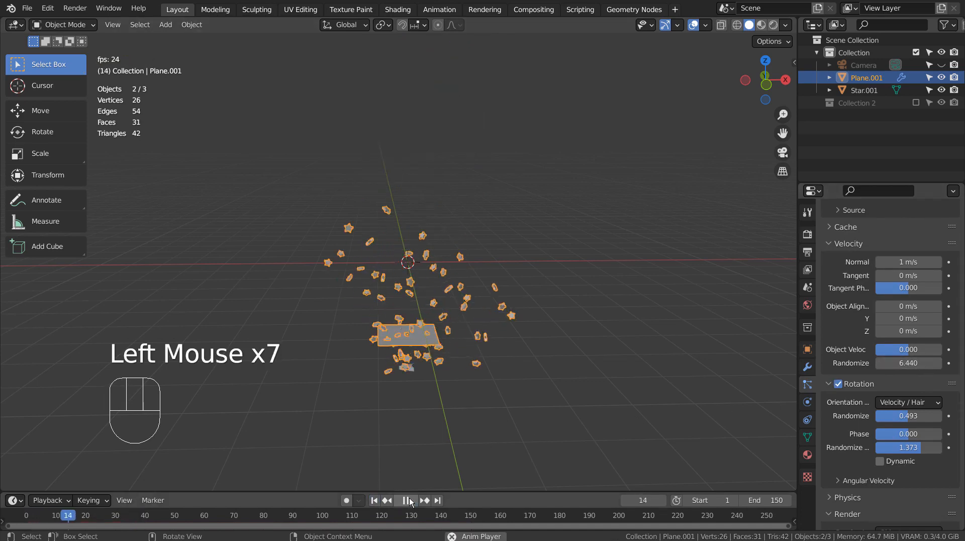
left_click(411, 501)
left_click(914, 364)
type("3")
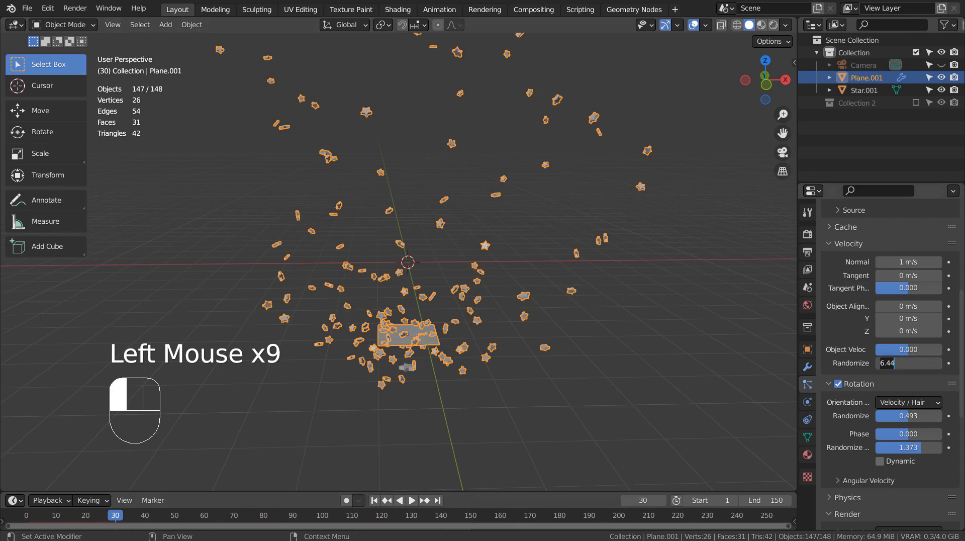
key("Return")
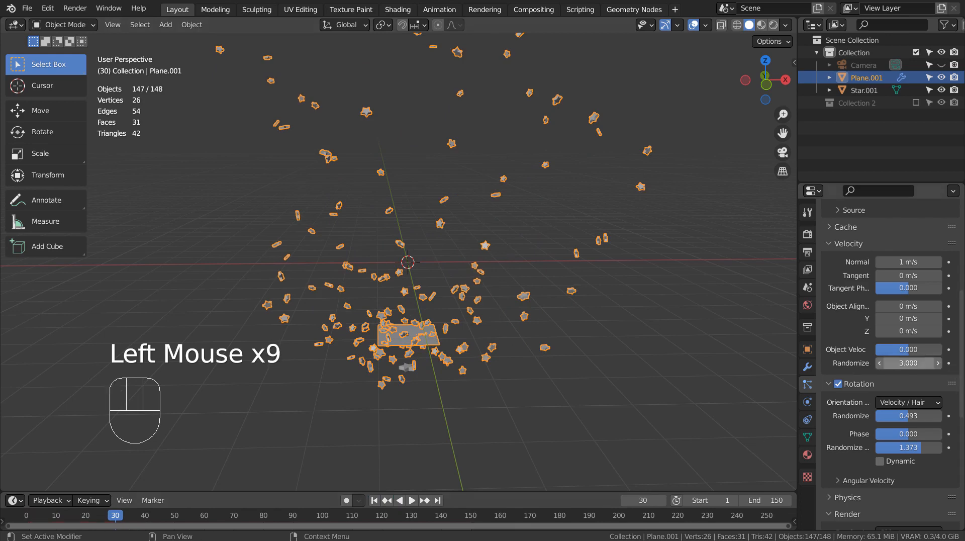
Pause the replayed animation at frame 62 and select the star below the emitter plane.
left_click(374, 500)
left_click(412, 501)
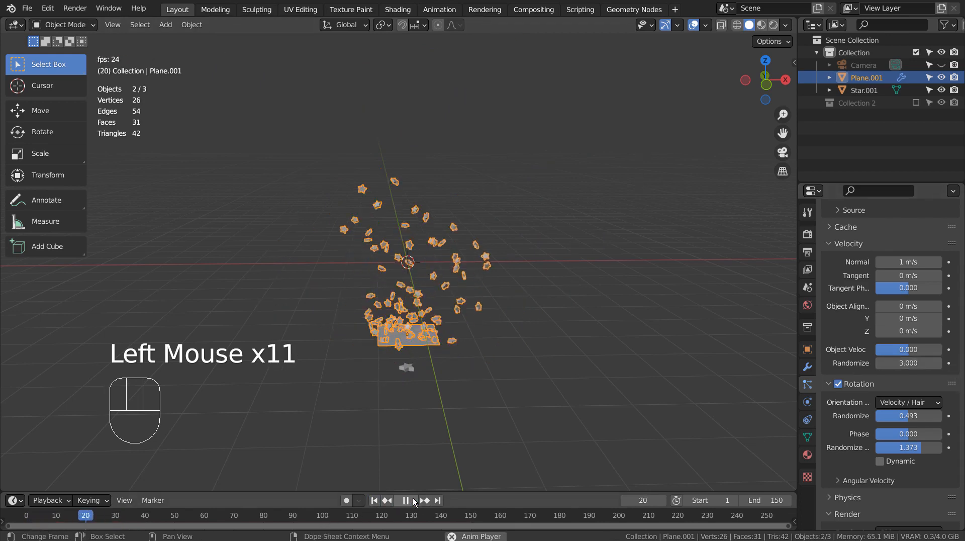
left_click(412, 501)
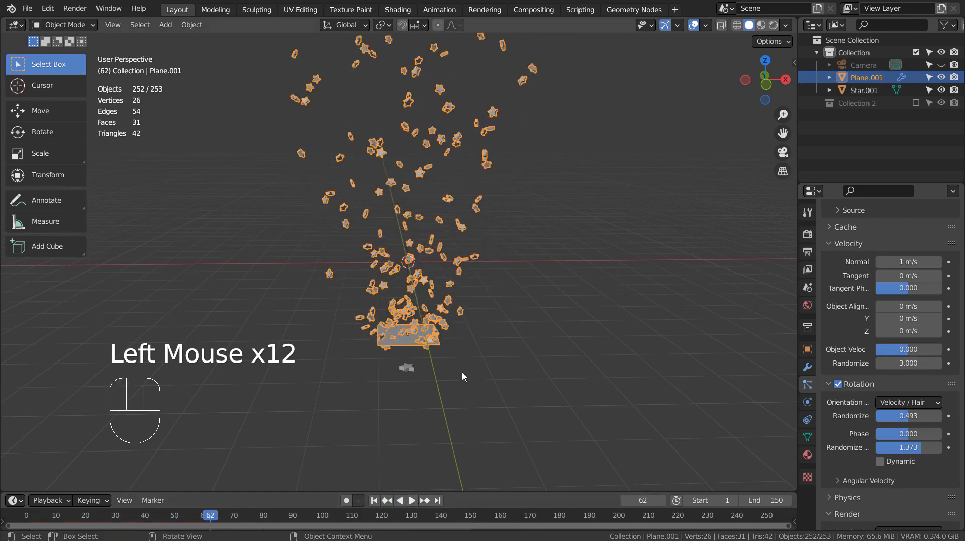
mouse_move(463, 372)
middle_mouse_down()
mouse_move(315, 346)
mouse_move(507, 333)
mouse_move(466, 354)
middle_mouse_up()
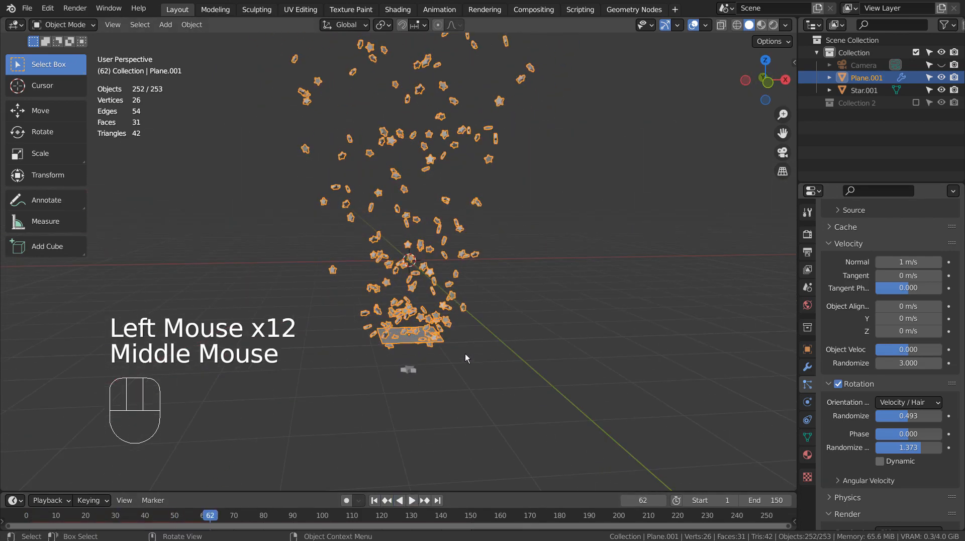
left_click(419, 381)
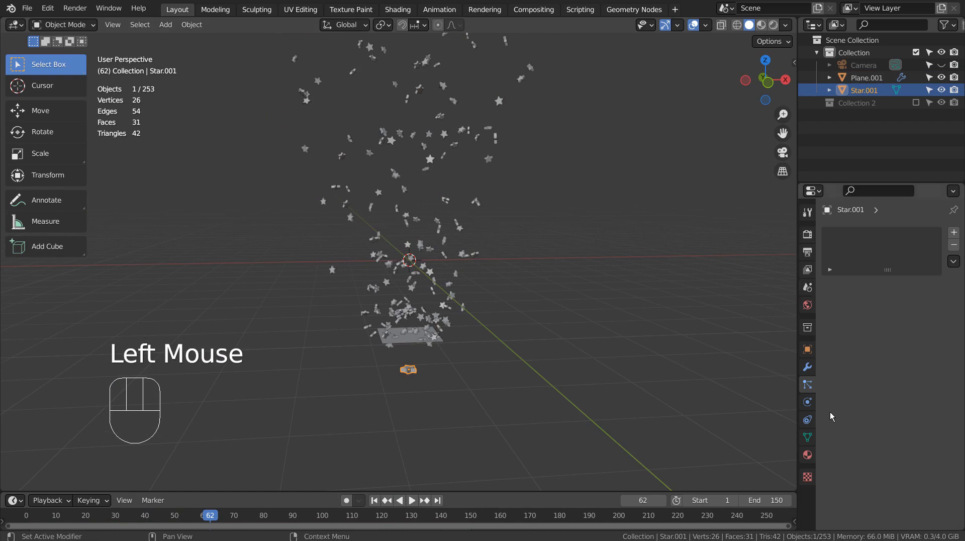
Give the star a material and switch the viewport to Material Preview.
left_click(808, 455)
left_click_drag(830, 285, 799, 330)
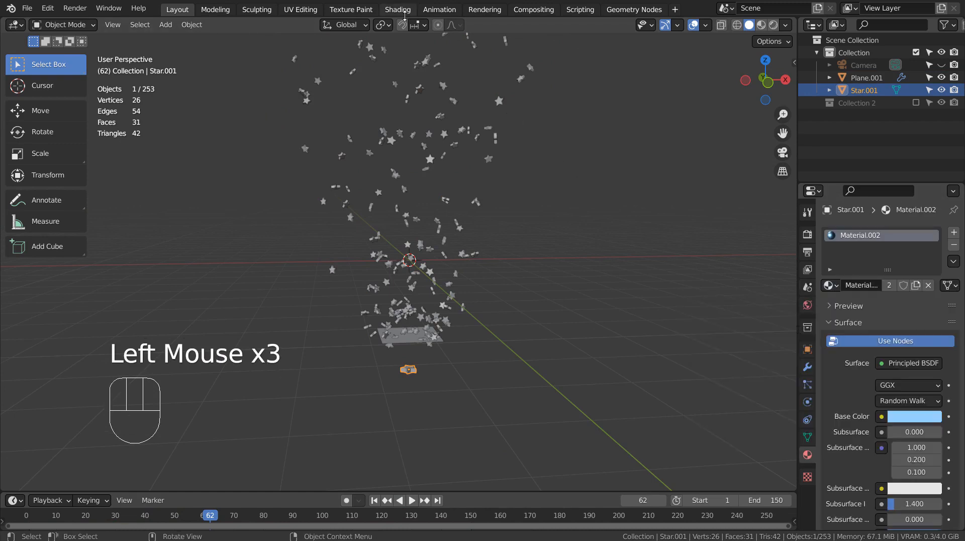
left_click(761, 25)
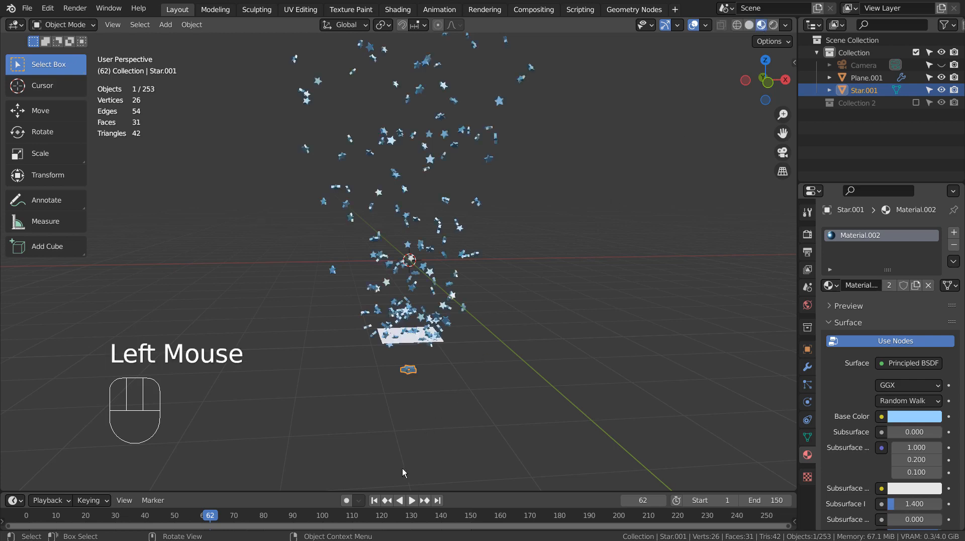
left_click(376, 501)
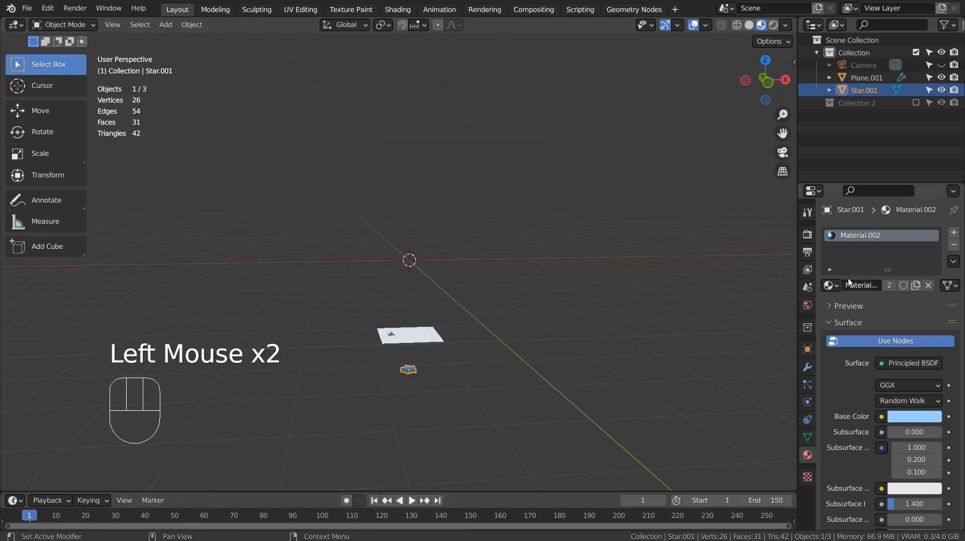
Assign the glowing Material.001 to the star and preview the colourful particles at frame 37.
left_click(835, 287)
left_click(833, 305)
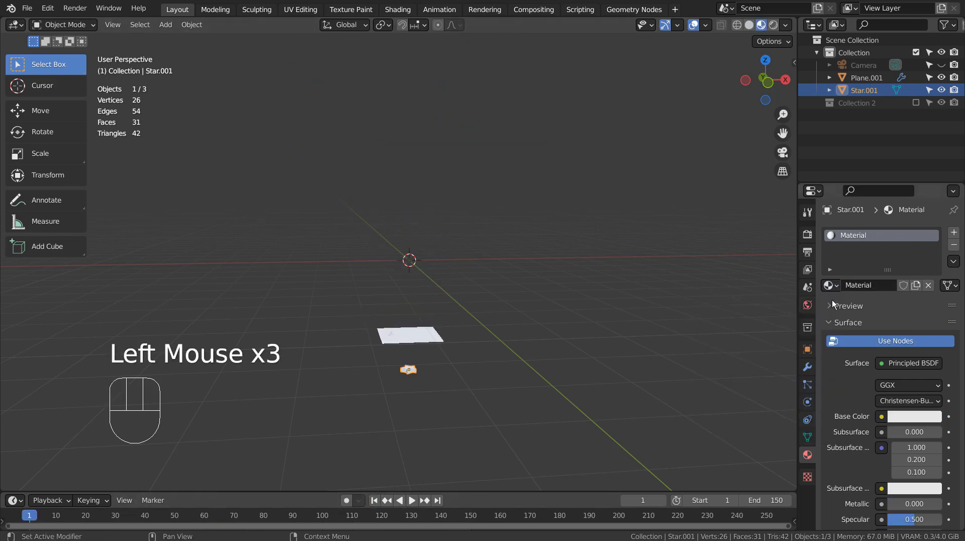
left_click(831, 286)
left_click(815, 314)
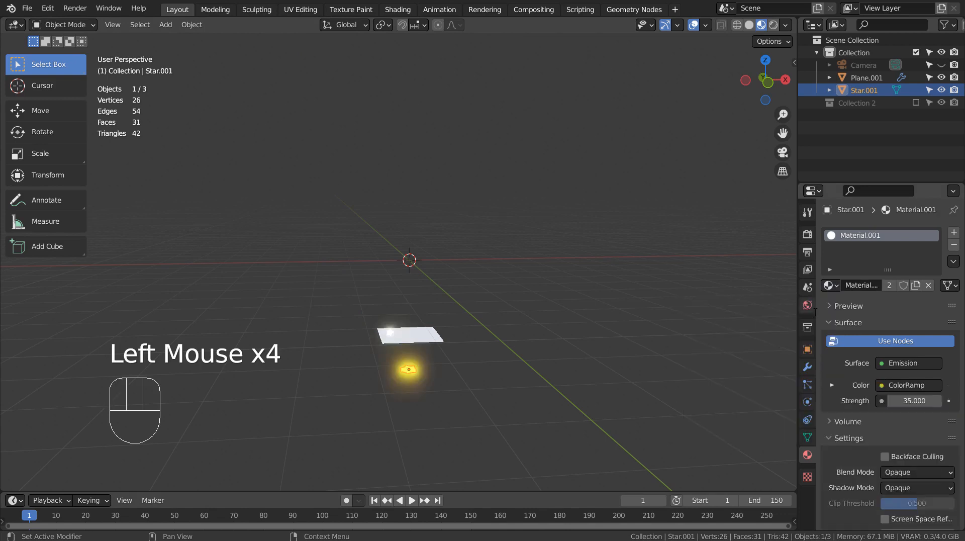
left_click(375, 501)
left_click(414, 500)
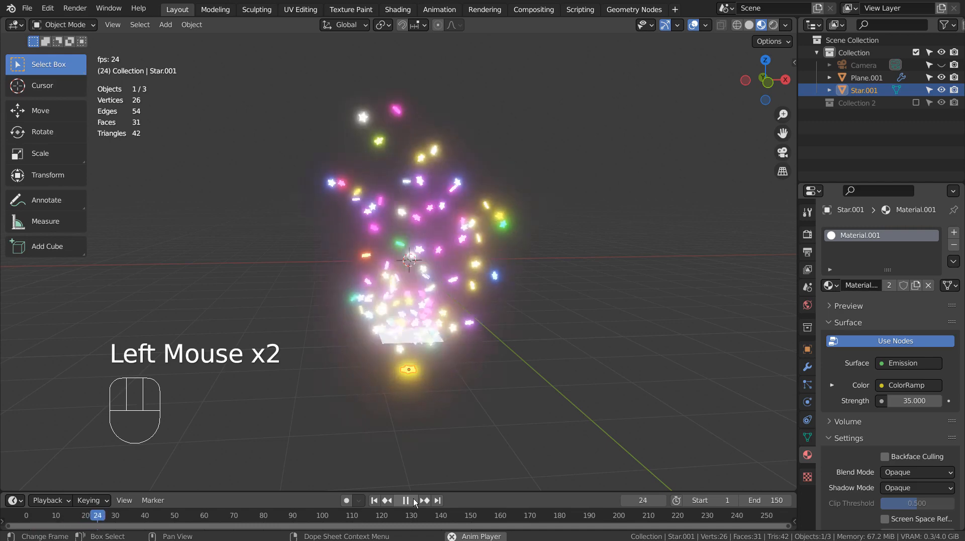
left_click(414, 499)
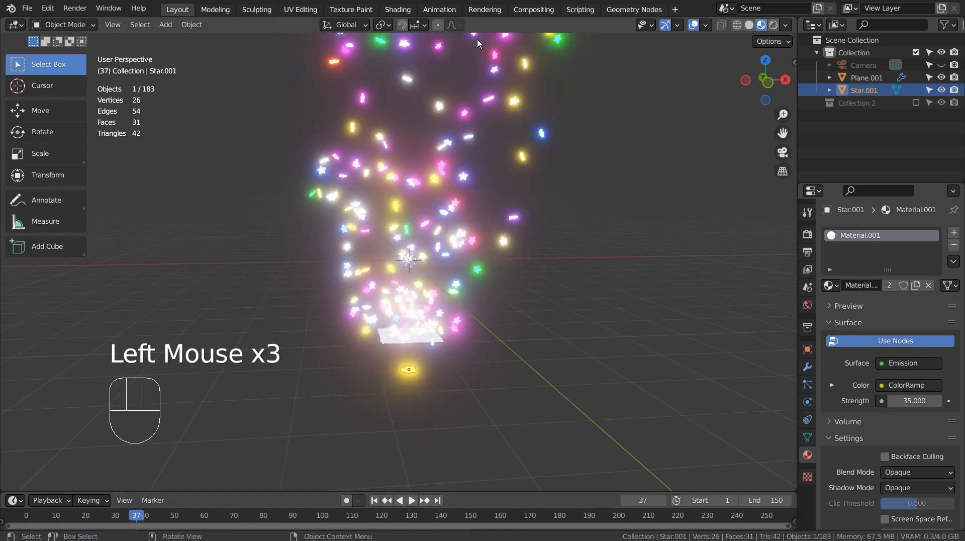
left_click(399, 9)
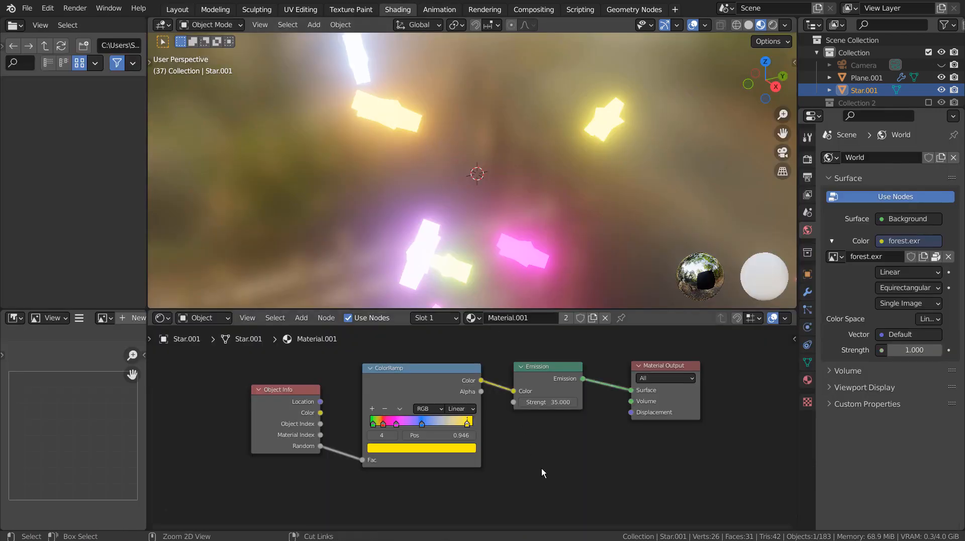
Maximize the node editor to view the Object Info, ColorRamp and Emission nodes, then return to Layout.
key("ctrl+space")
key("Home")
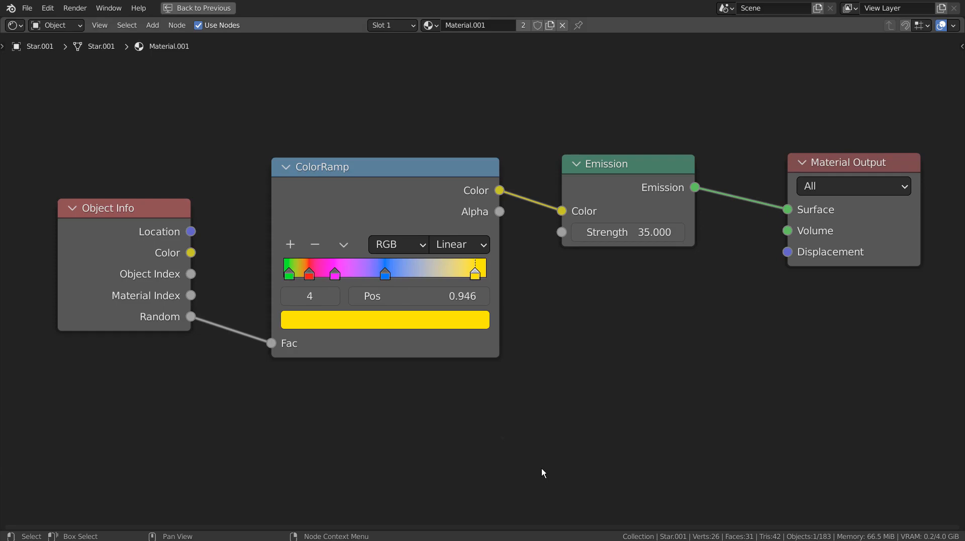
key("ctrl+space")
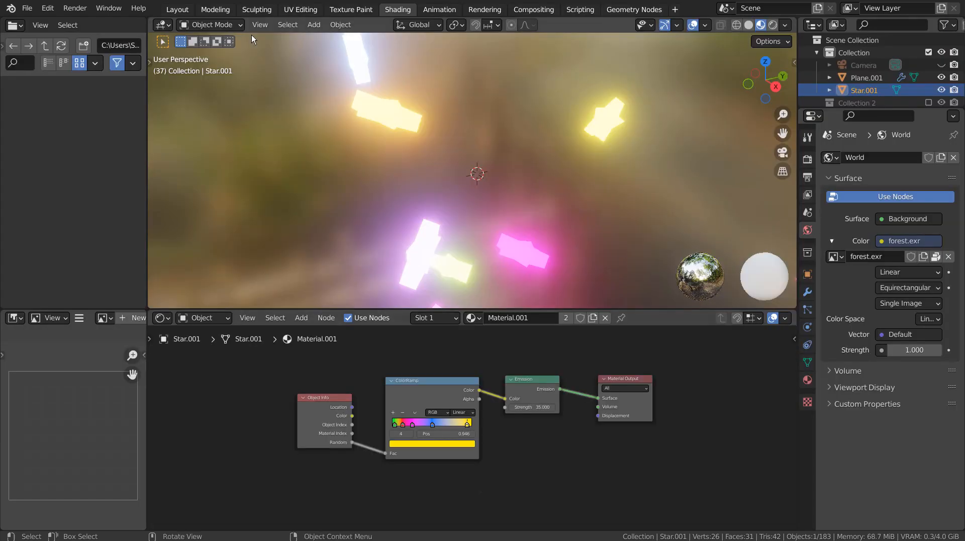
left_click(178, 10)
middle_click_drag(560, 277, 457, 429)
scroll(567, 349, "up", 3)
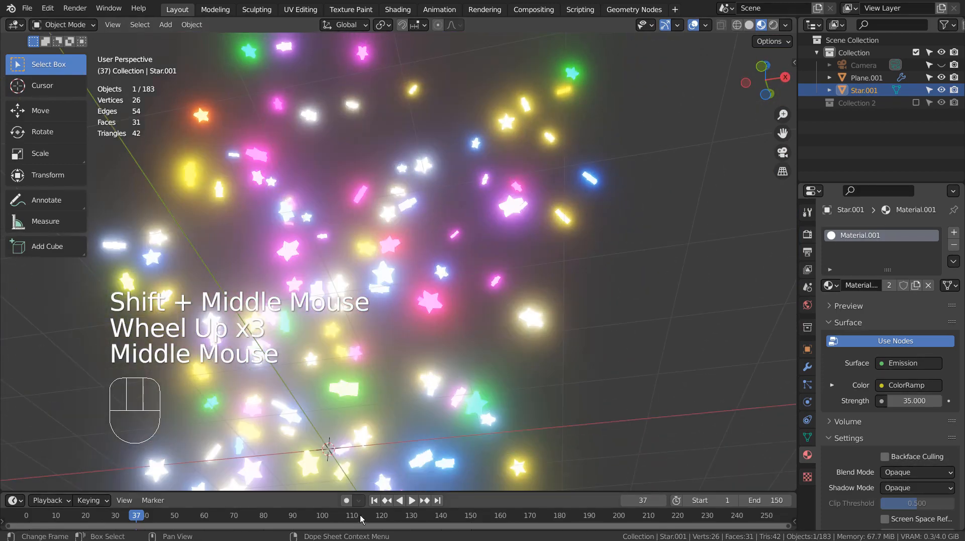
Replay the star burst from frame 1 with overlays hidden, then select the emitter Plane.001.
left_click(375, 501)
left_click(412, 500)
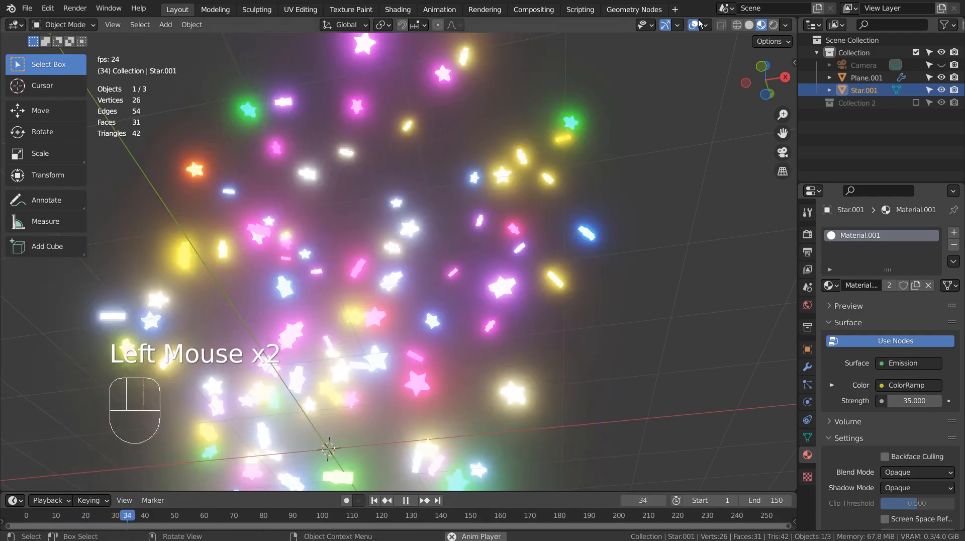
left_click(694, 25)
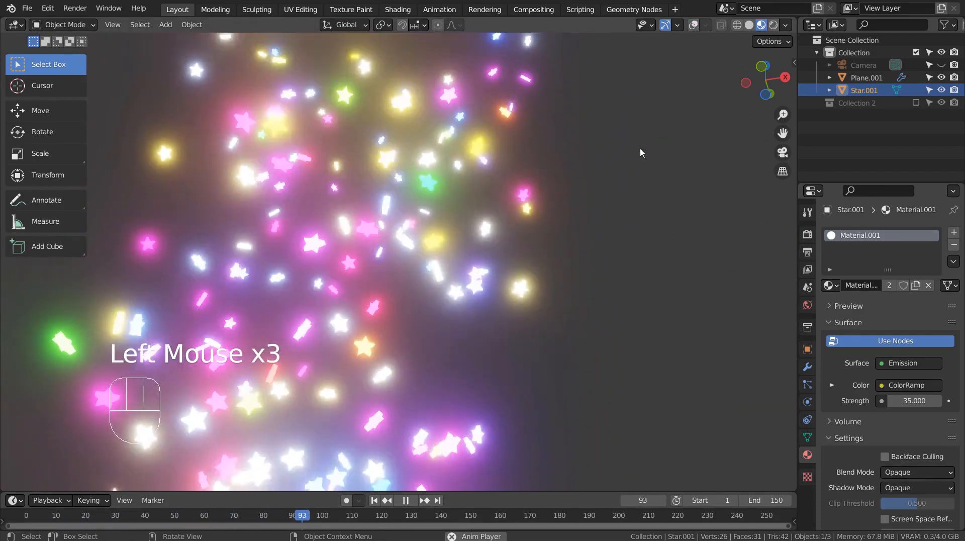
middle_click_drag(640, 149, 658, 335)
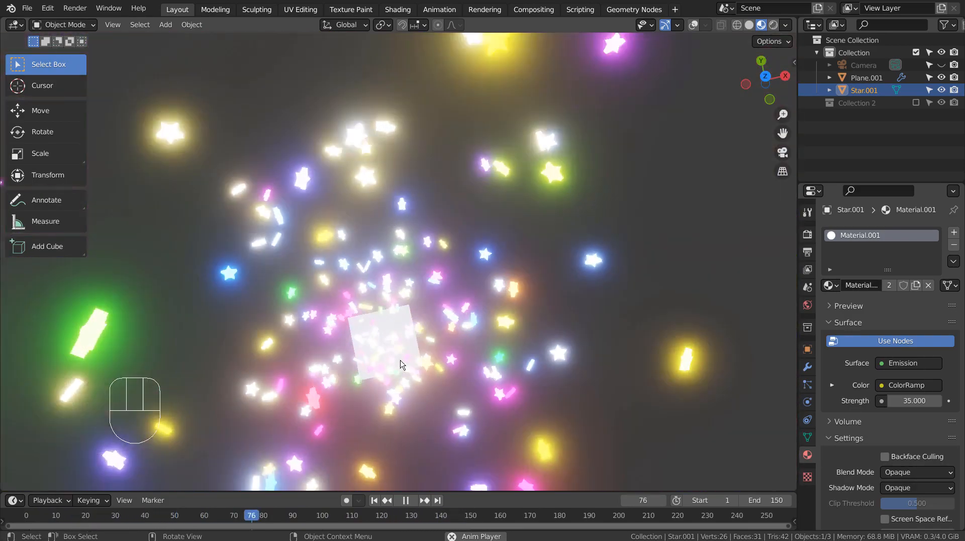
left_click(402, 360)
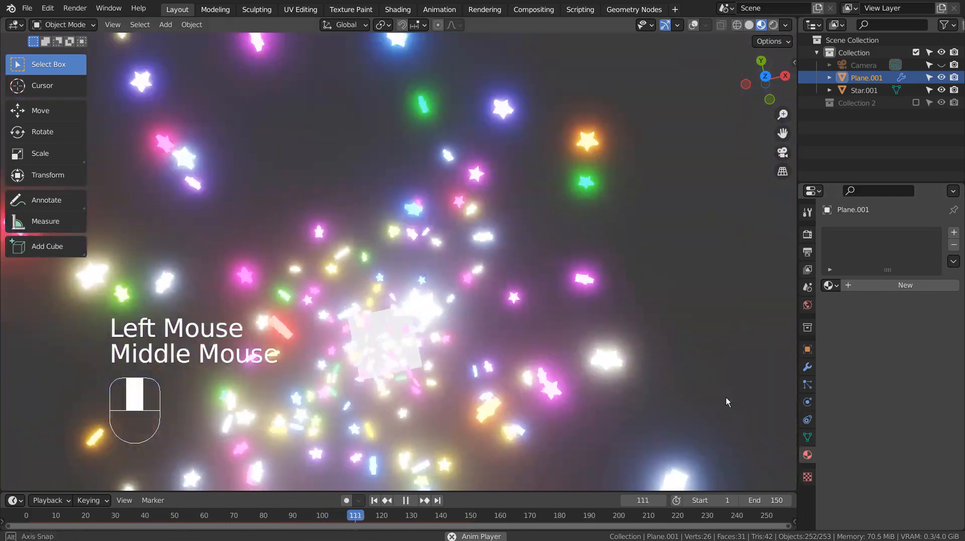
In the emitter's particle settings, set Emission End to 250 and Lifetime to 250.
middle_click_drag(726, 397, 784, 362)
left_click(808, 385)
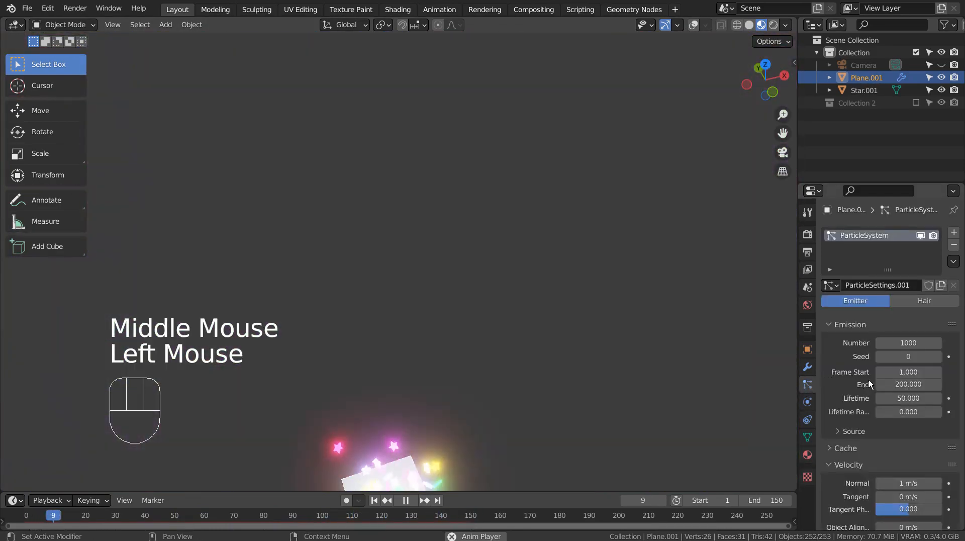
double_click(918, 385)
type("250")
key("Tab")
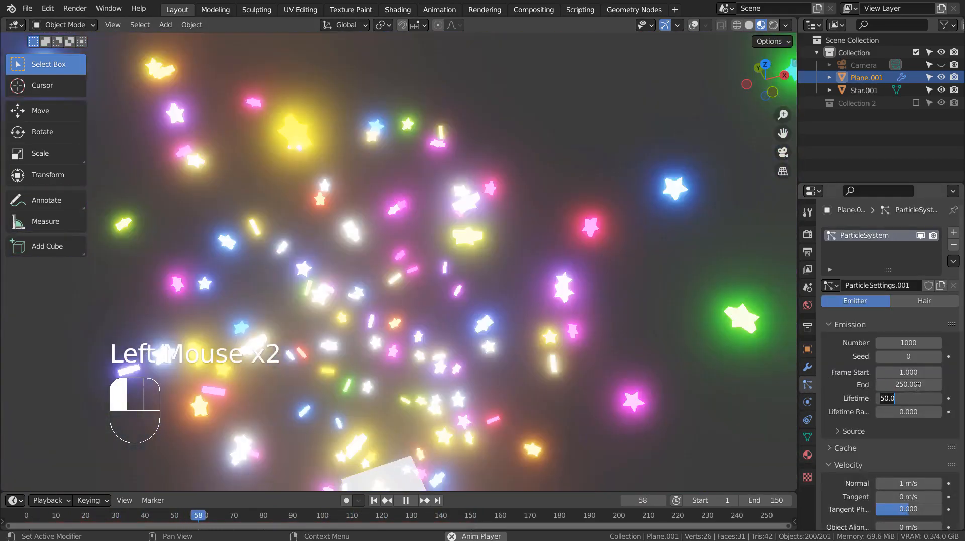
type("250")
key("Return")
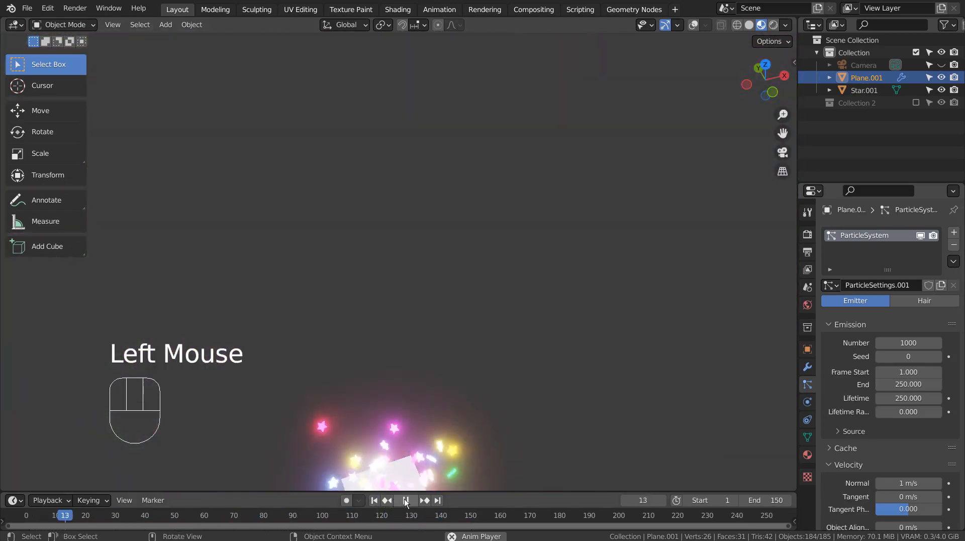
scroll(565, 380, "down", 2)
middle_click_drag(565, 349, 593, 123)
scroll(551, 186, "up", 2)
scroll(542, 174, "up", 1)
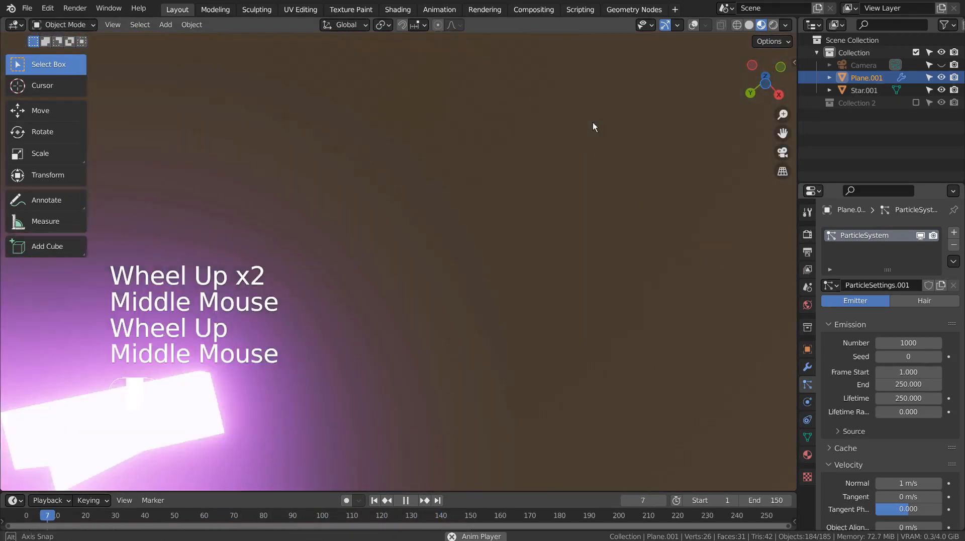
scroll(593, 122, "up", 2)
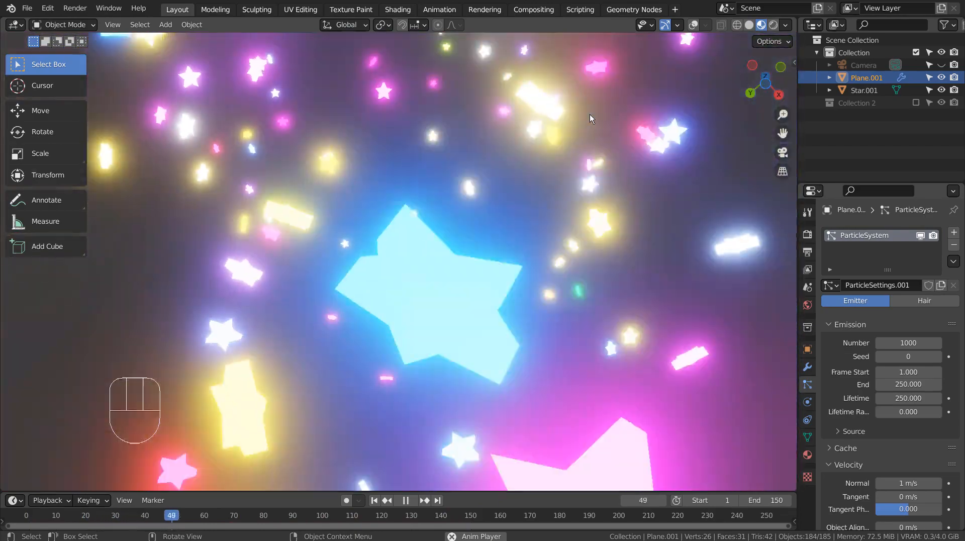
Pause playback at frame 1 and hide Star.001 and Plane.001 via their Outliner eye icons.
middle_click_drag(590, 113, 528, 274)
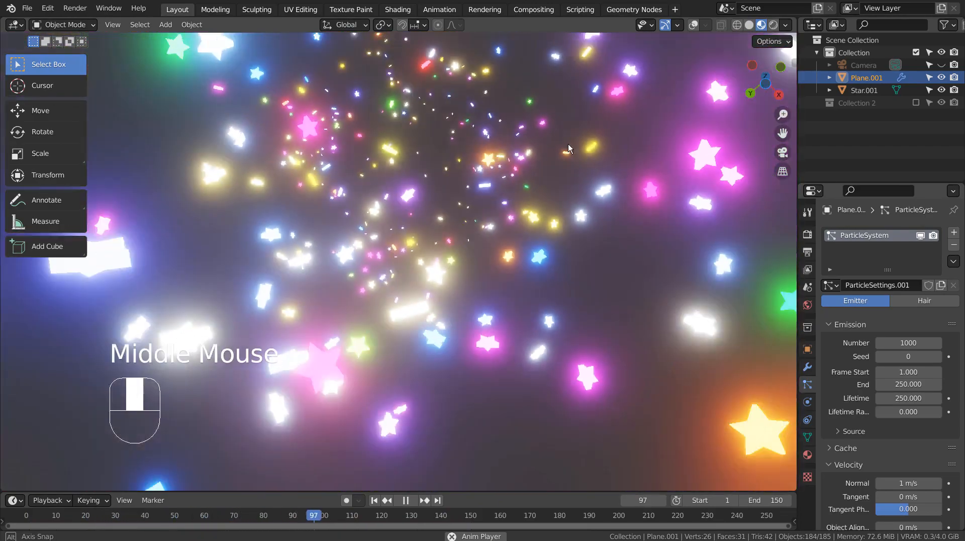
scroll(531, 246, "down", 5)
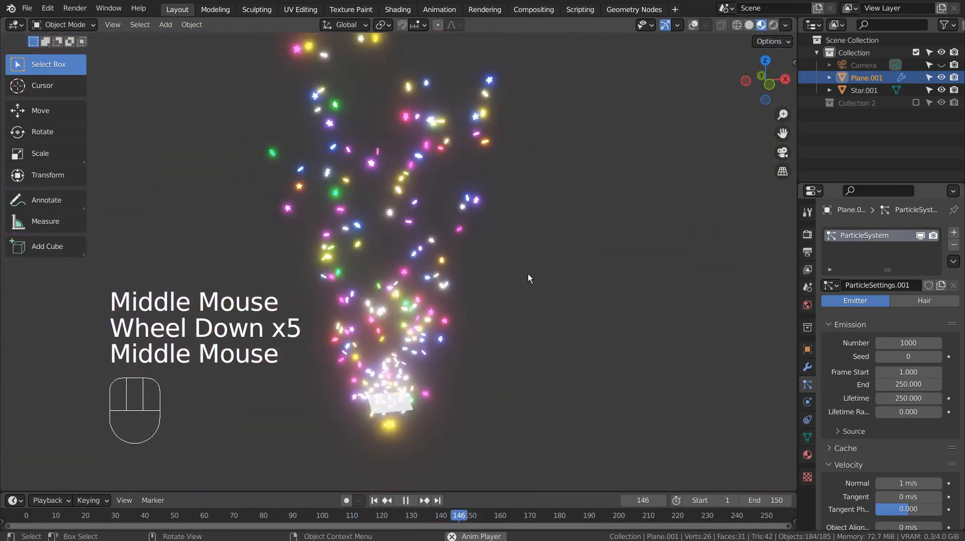
left_click(406, 500)
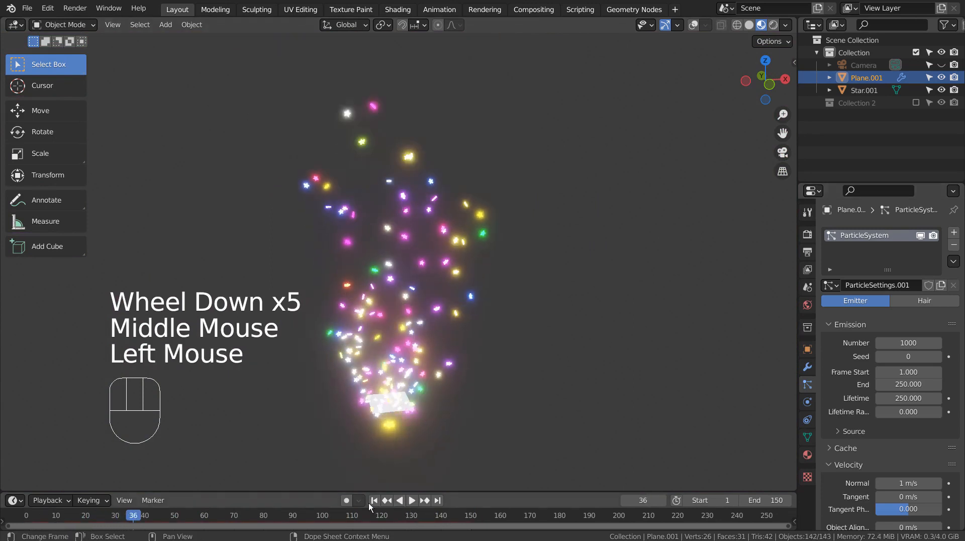
left_click(373, 501)
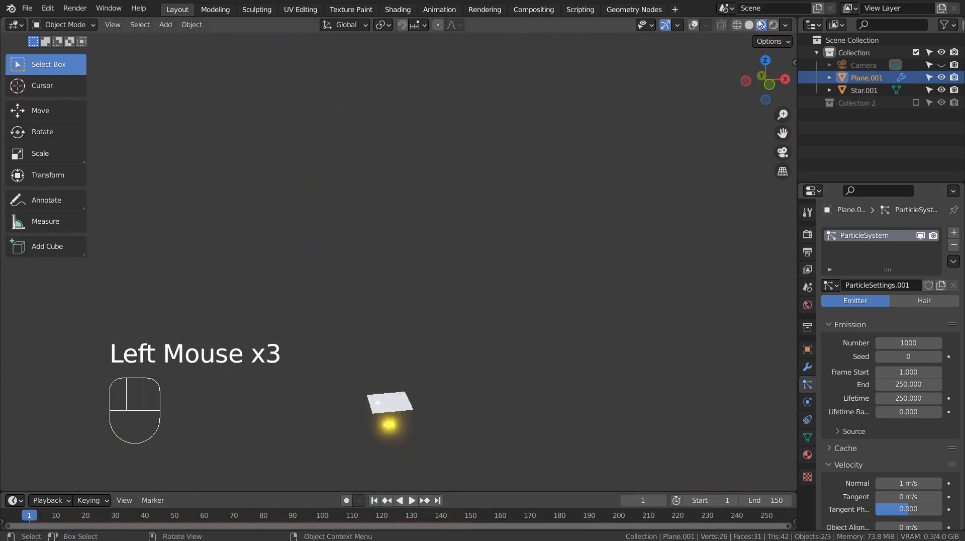
left_click(941, 90)
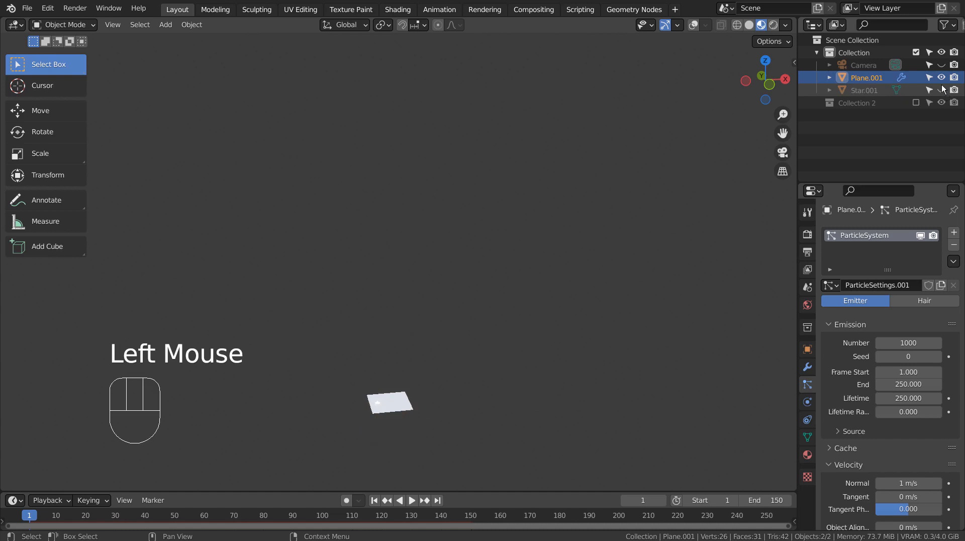
left_click(941, 78)
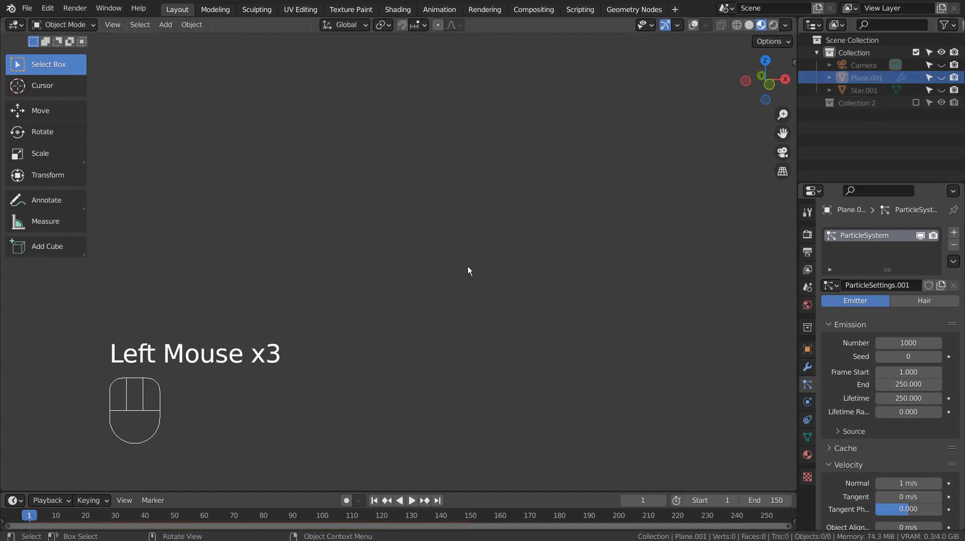
Show the overlays again and add a new text object at the origin in front view.
left_click(694, 24)
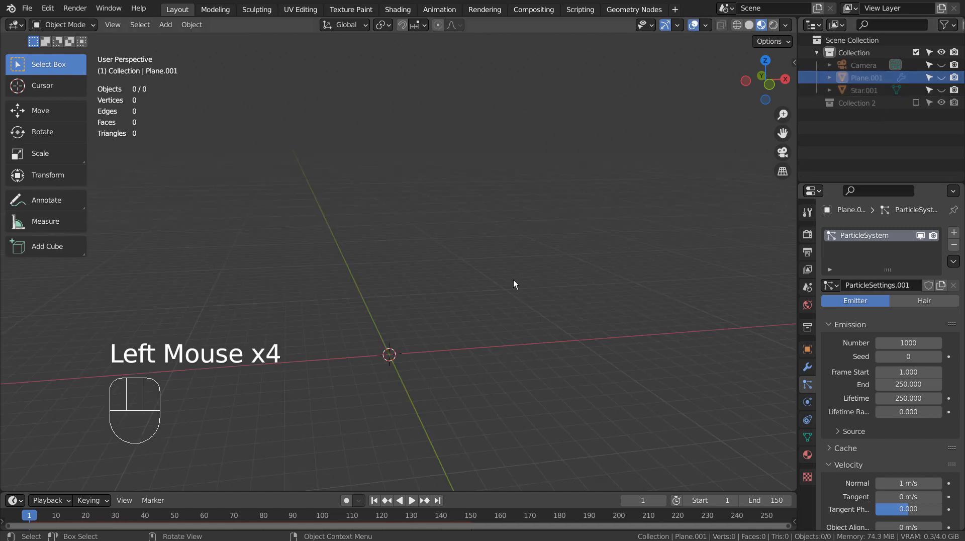
key("KP_1")
key("shift+a")
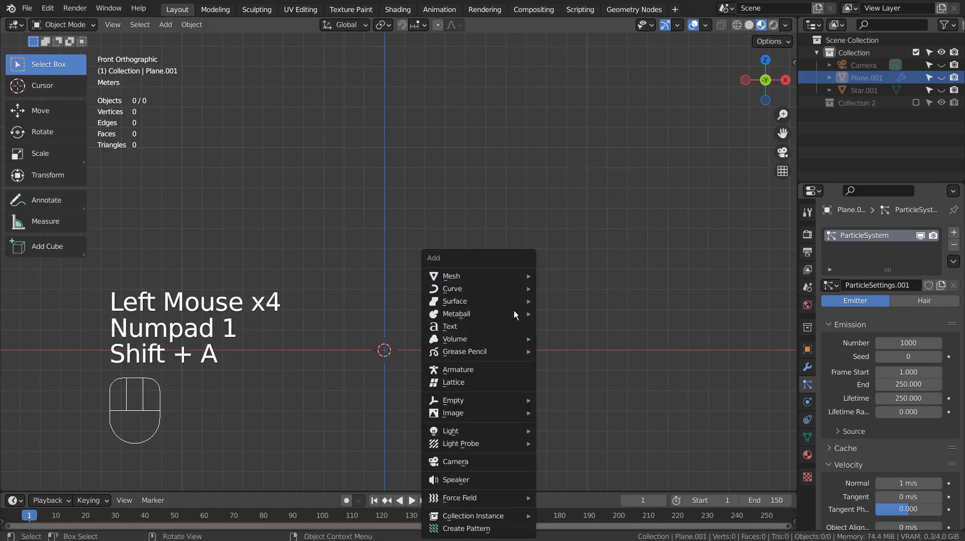
mouse_move(504, 405)
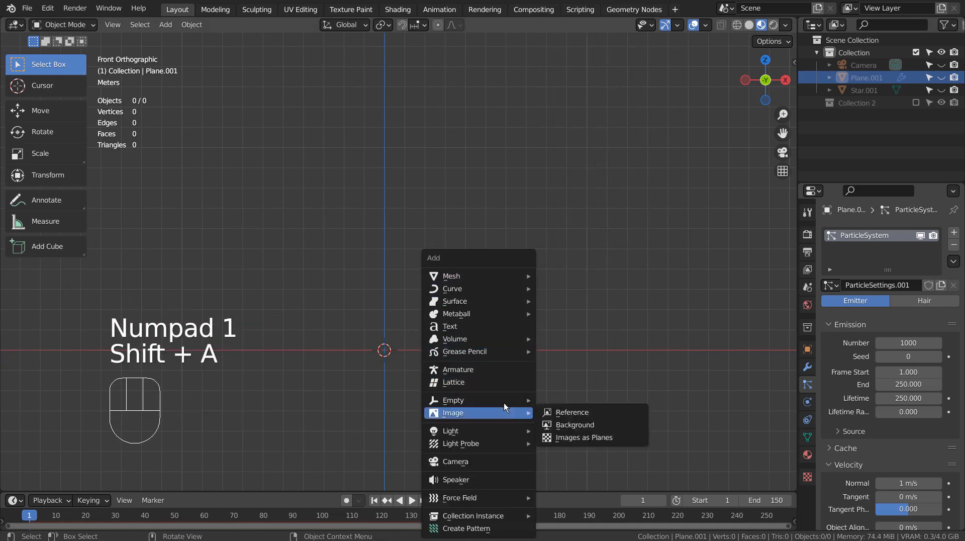
left_click(504, 329)
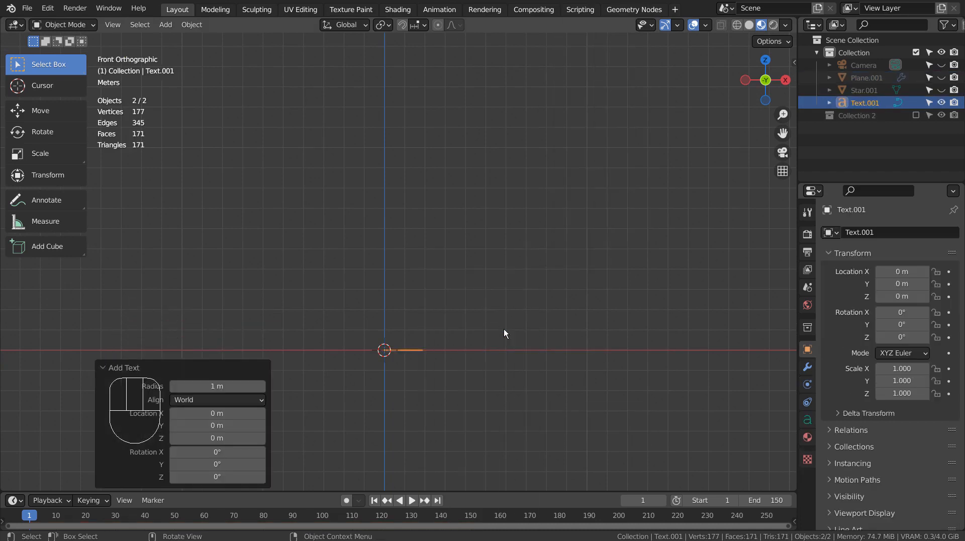
middle_click_drag(504, 329, 506, 384)
Replace the default text wording with 'YOUR LOGO'.
key("Tab")
key("BackSpace")
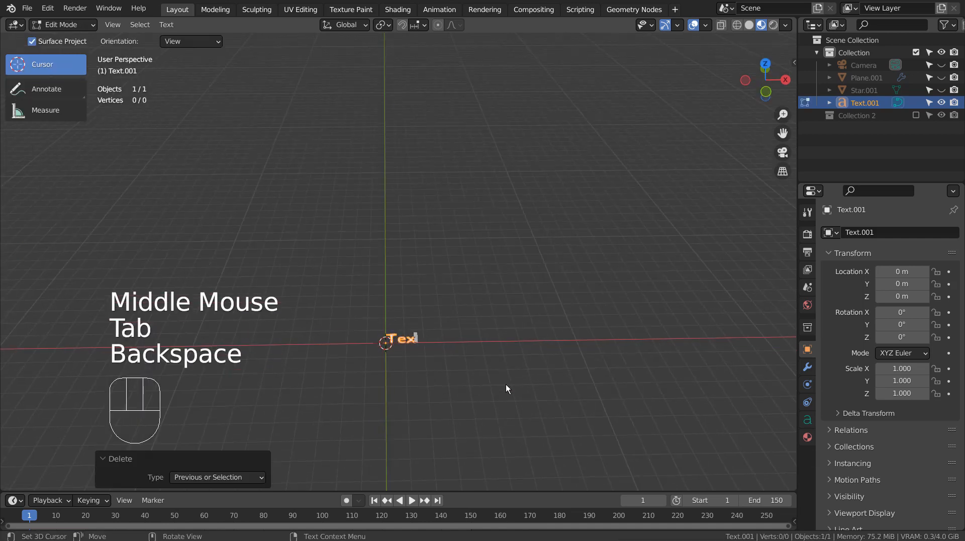
key("BackSpace")
key("BackSpace")
key("BackSpace")
type("LOGO")
key("BackSpace")
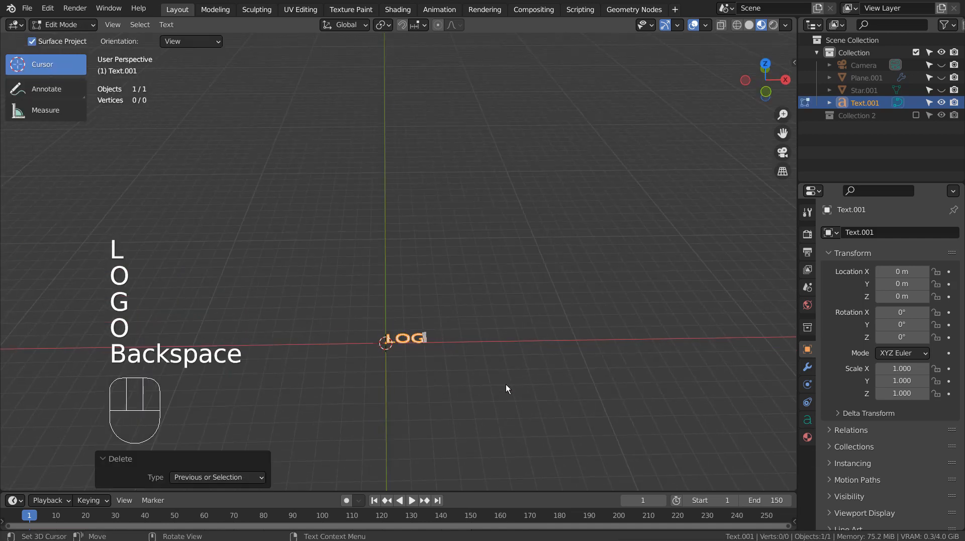
key("BackSpace")
key("BackSpace")
key("BackSpace")
type("YOUR LOGO")
key("Tab")
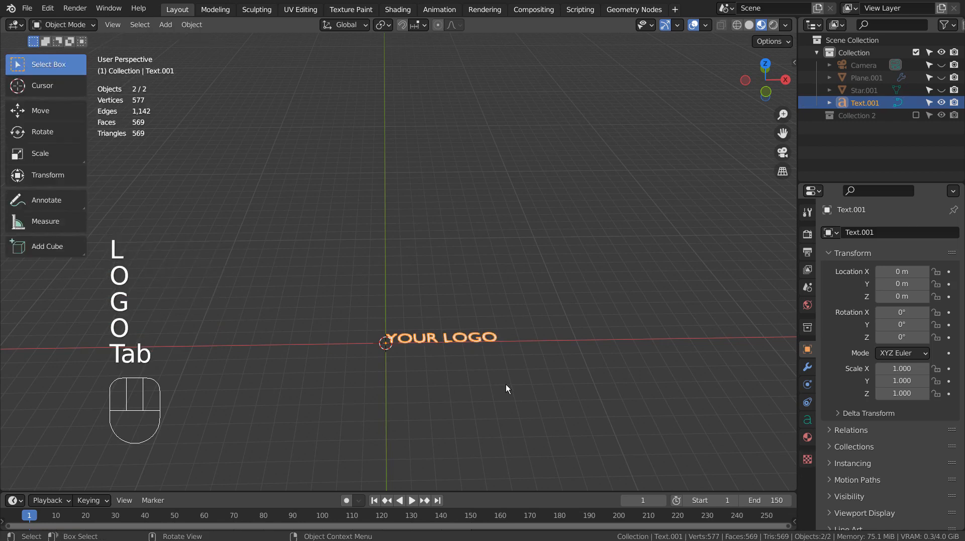
Rotate the text 90° about X so it stands upright.
key("r")
key("x")
key("9")
key("0")
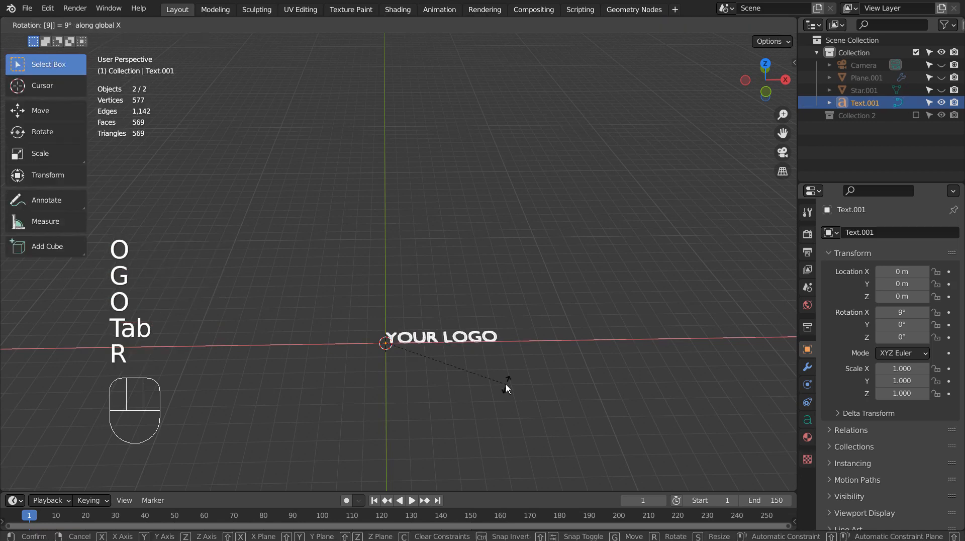
key("Return")
middle_click_drag(506, 384, 442, 352)
scroll(441, 352, "up", 3)
middle_click_drag(485, 375, 858, 396, "shift")
scroll(434, 122, "up", 1)
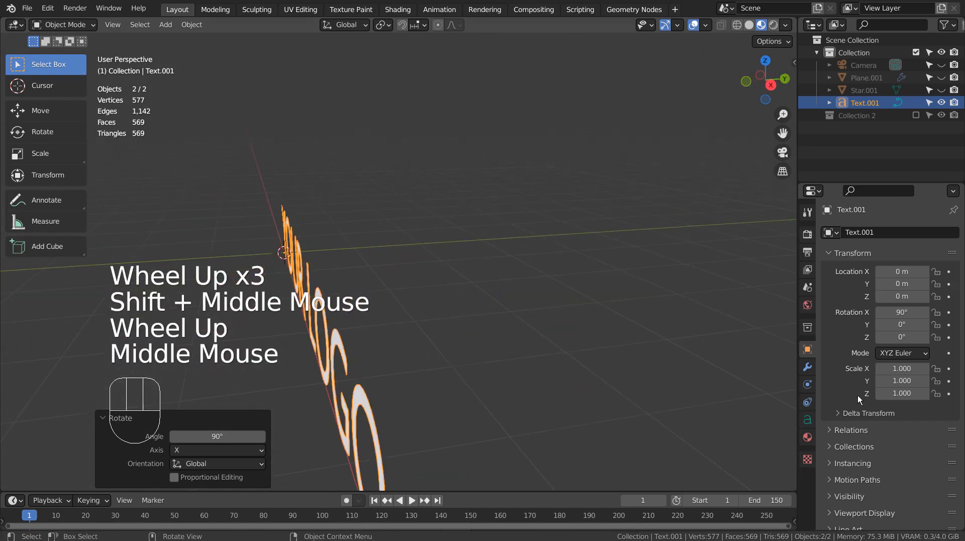
Give the text a 0.321 m extrusion and a 0.014 m bevel depth.
left_click(808, 419)
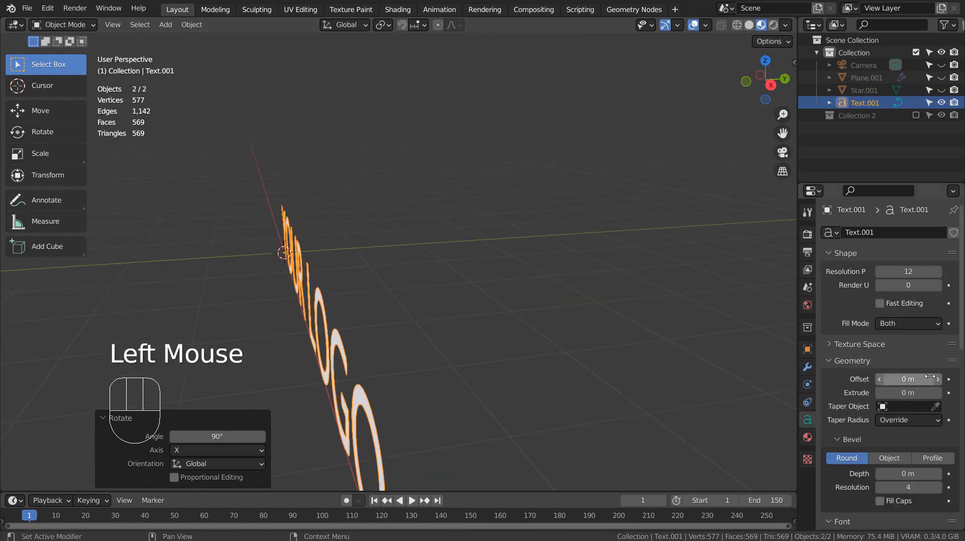
left_click_drag(929, 388, 954, 388, "shift")
left_click_drag(908, 472, 916, 472, "shift")
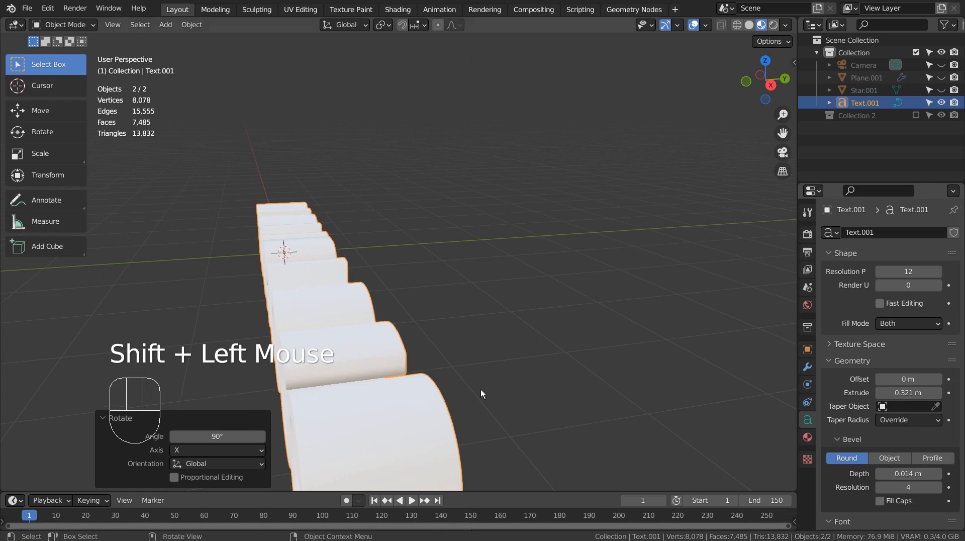
middle_click_drag(481, 389, 617, 360)
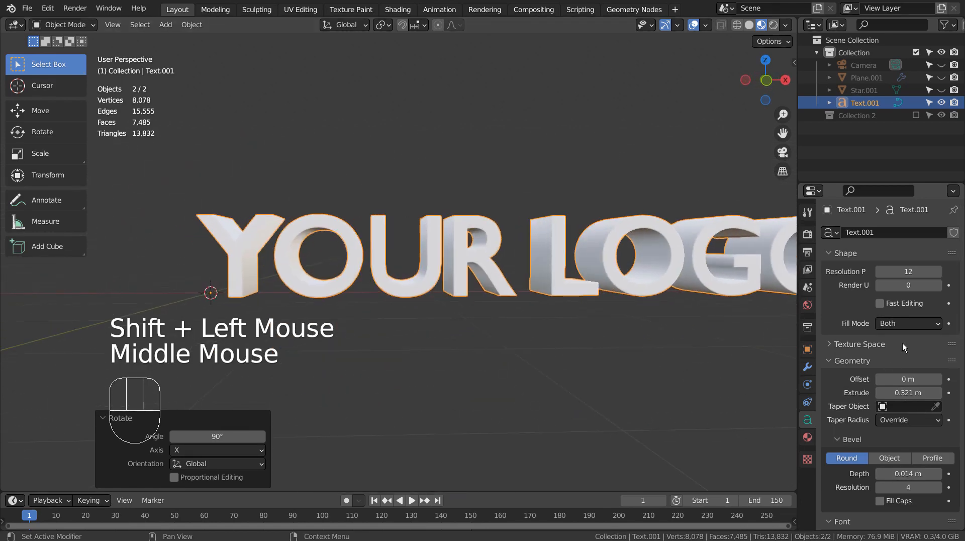
scroll(904, 342, "up", 3)
scroll(893, 352, "down", 2)
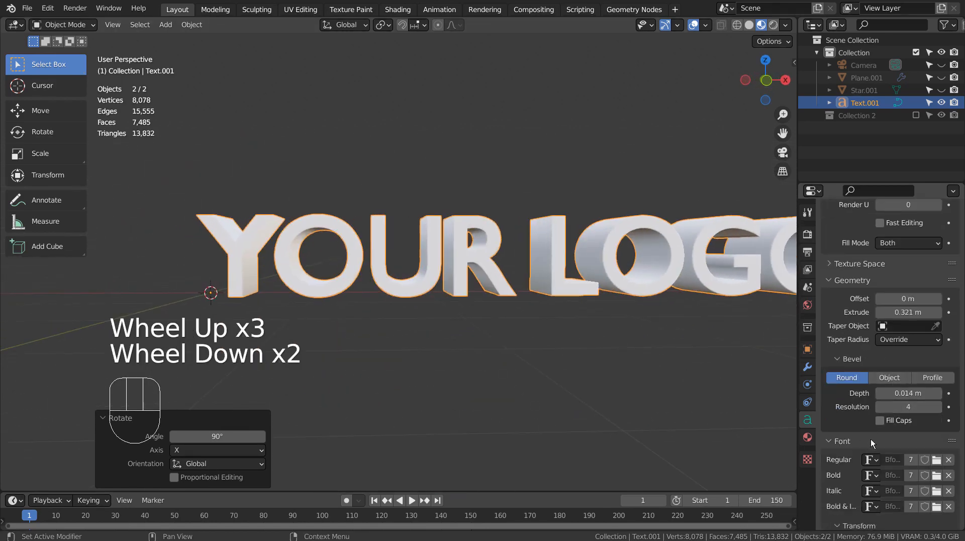
Load ObelixPro Bold Italic as the text's Regular font.
left_click(937, 461)
scroll(663, 222, "down", 10)
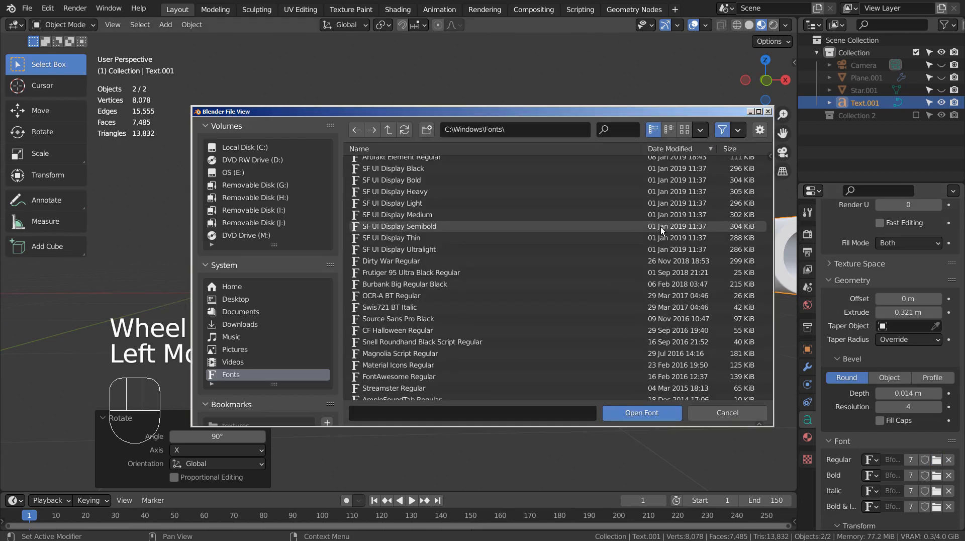
scroll(661, 227, "down", 5)
scroll(660, 227, "down", 10)
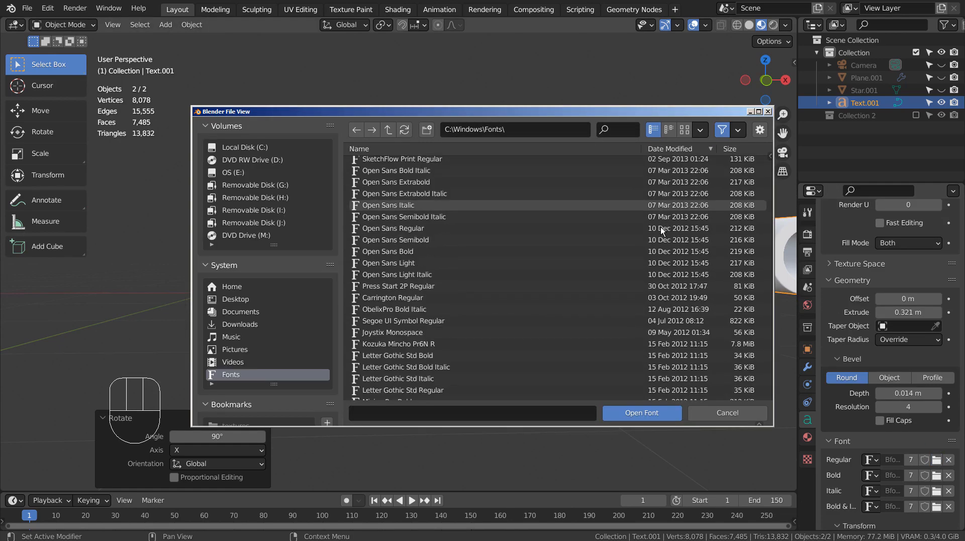
left_click(399, 309)
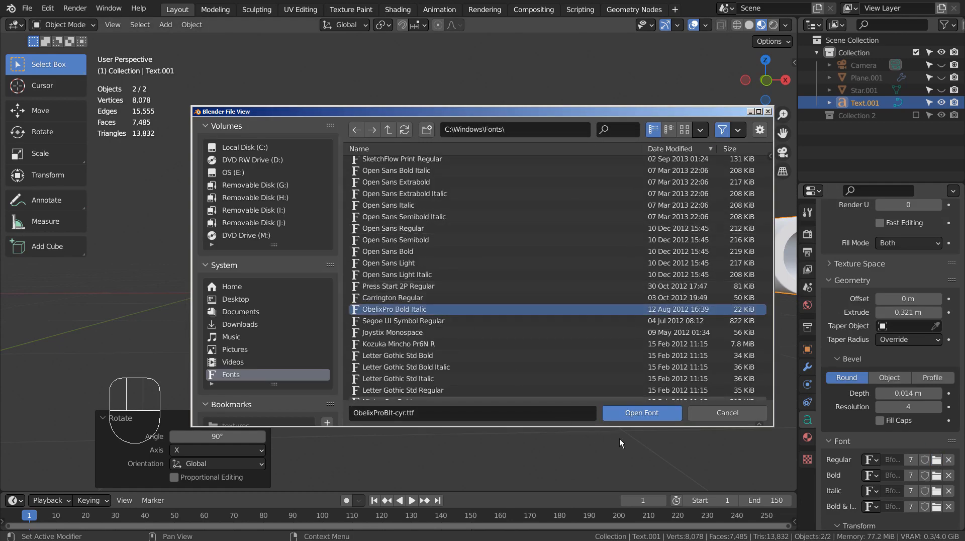
left_click(639, 416)
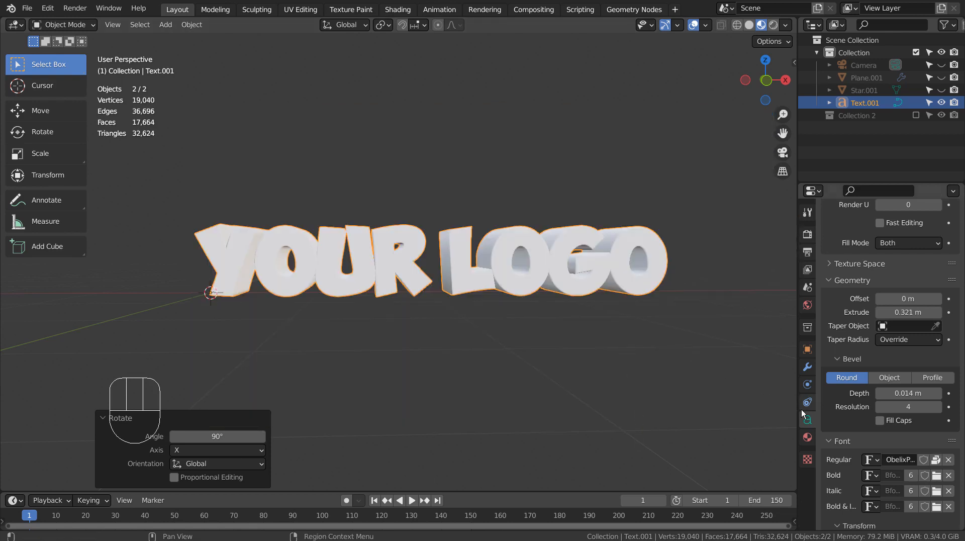
left_click(809, 433)
Assign Material.002 to the text and review its light-blue metallic settings full-screen.
left_click(839, 289)
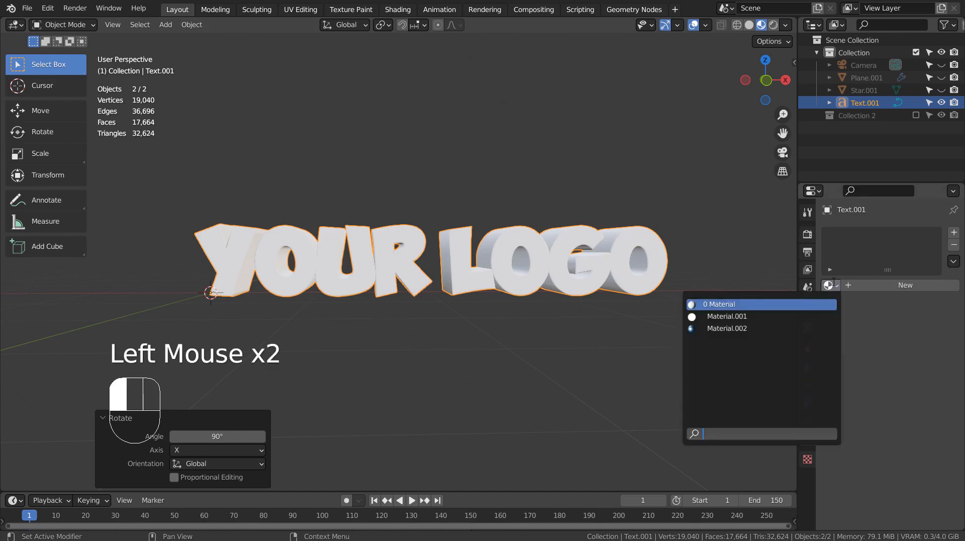
left_click(775, 327)
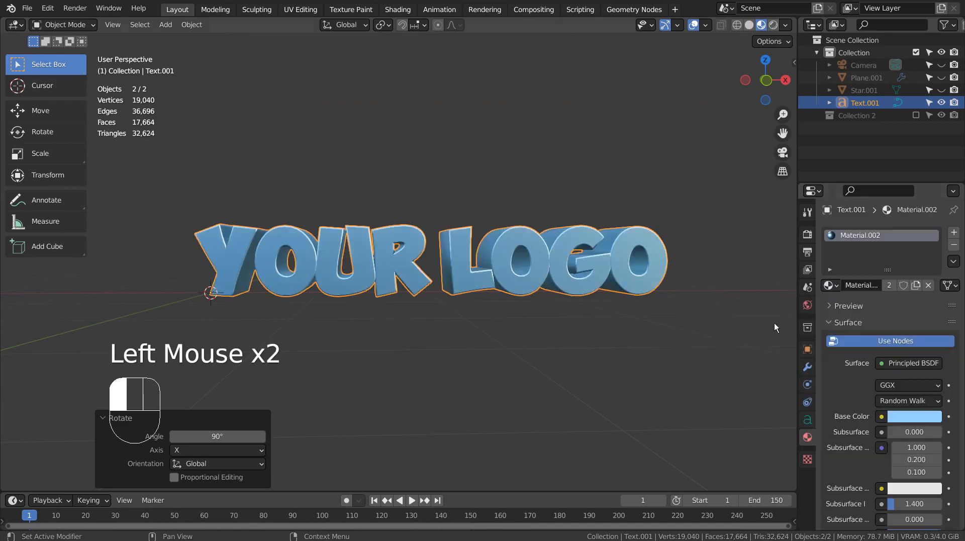
left_click(589, 300)
middle_click_drag(596, 336, 802, 346)
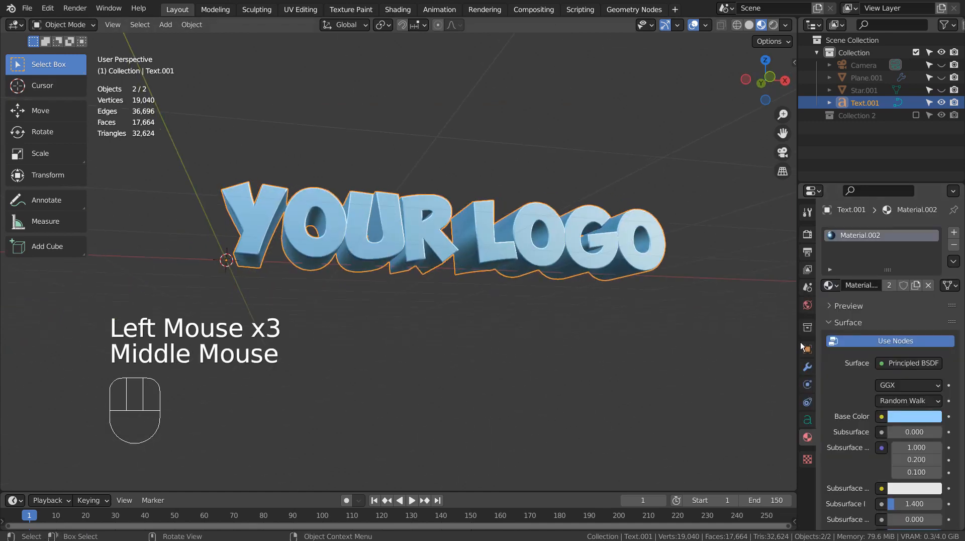
key("ctrl+space")
scroll(857, 391, "down", 6)
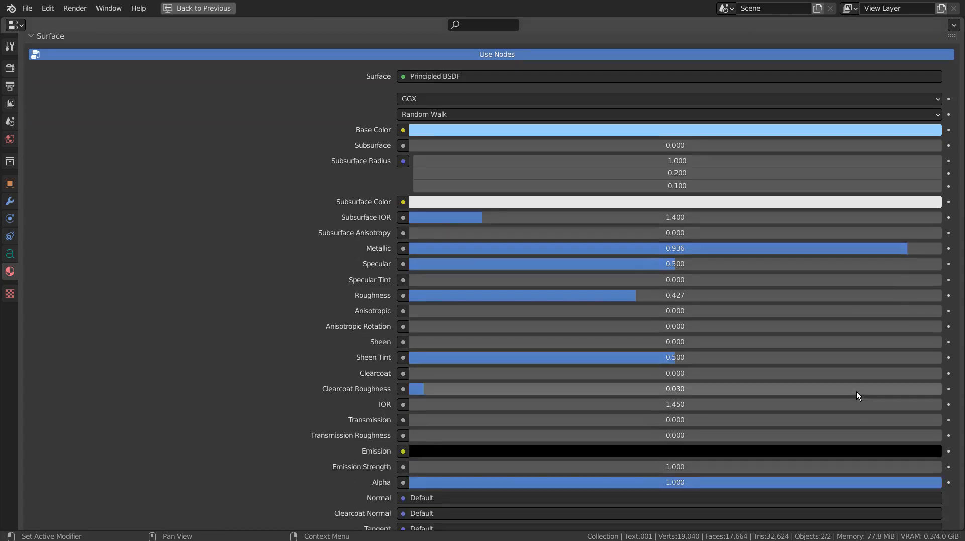
scroll(857, 391, "down", 1)
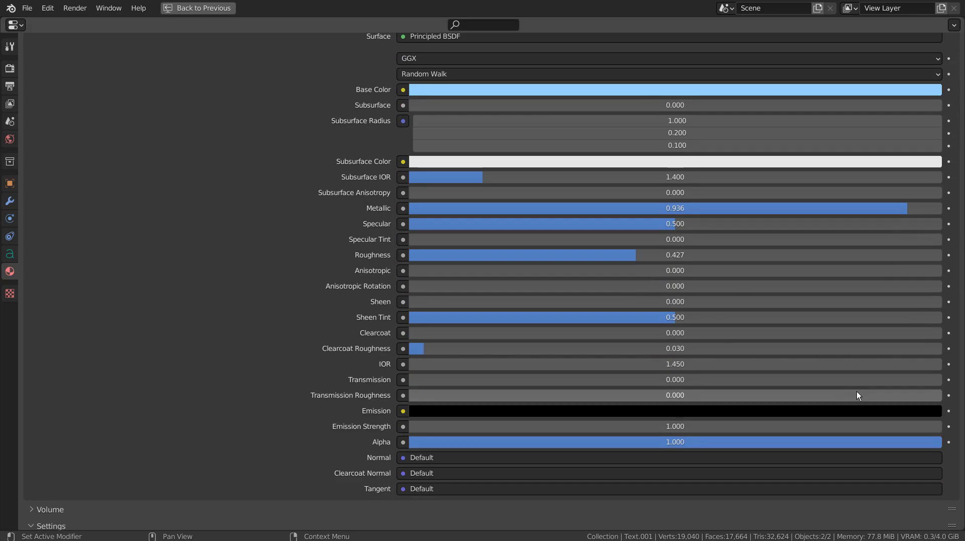
key("ctrl+space")
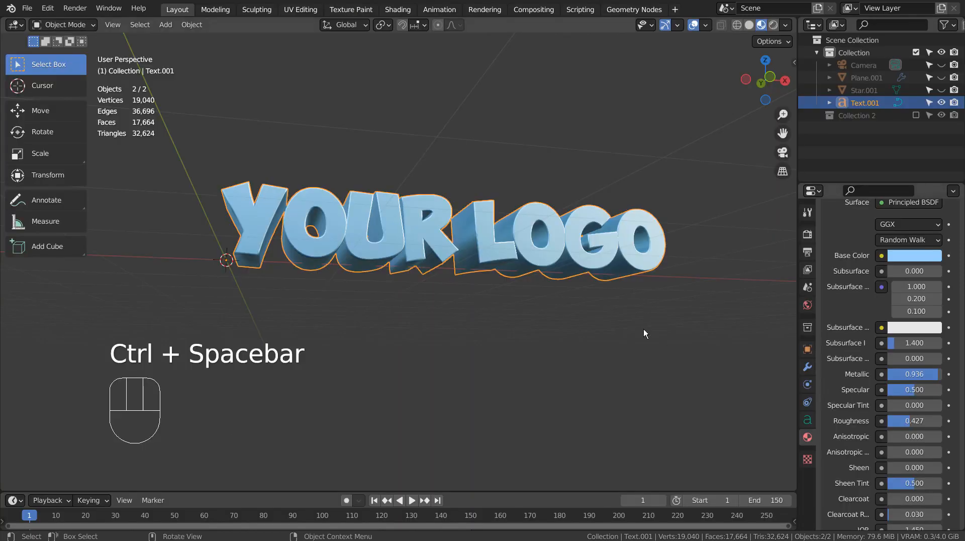
Deselect the text and, from top view, add a Point curve named Point.001.
middle_click_drag(644, 330, 636, 375)
left_click(629, 372)
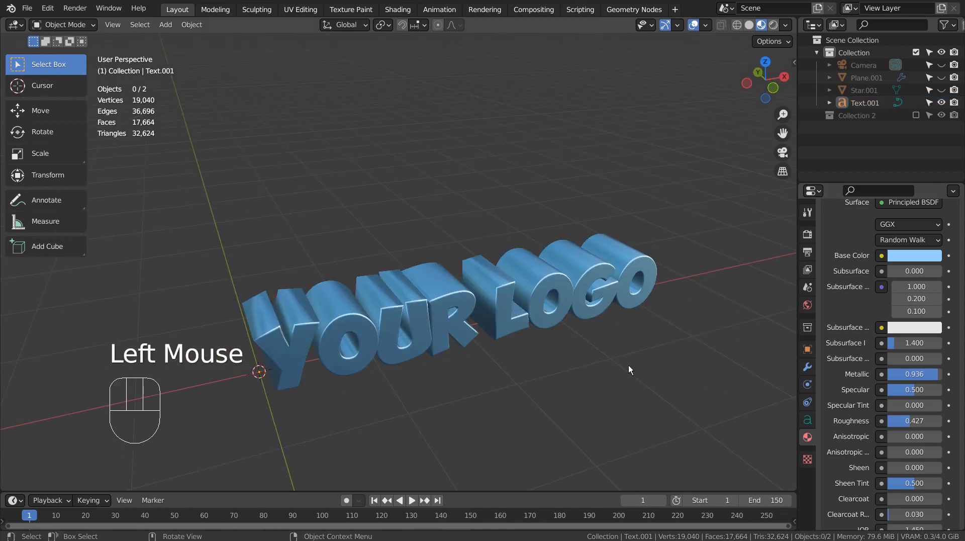
key("KP_7")
scroll(628, 367, "down", 2)
key("shift+a")
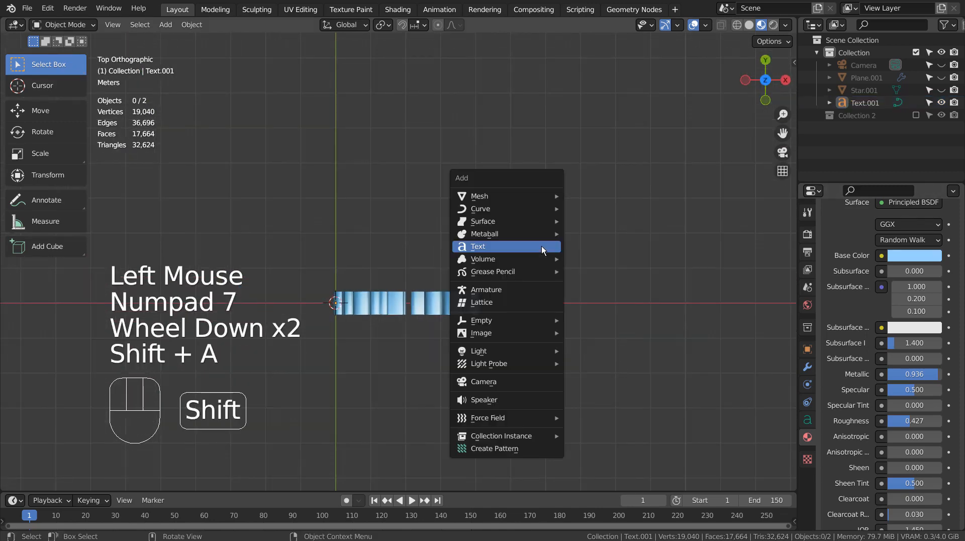
mouse_move(543, 210)
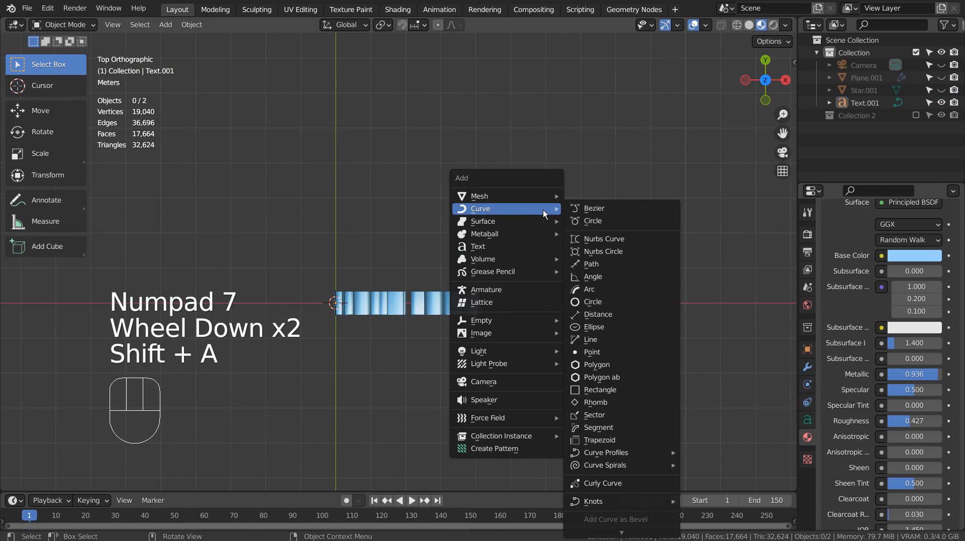
left_click(623, 355)
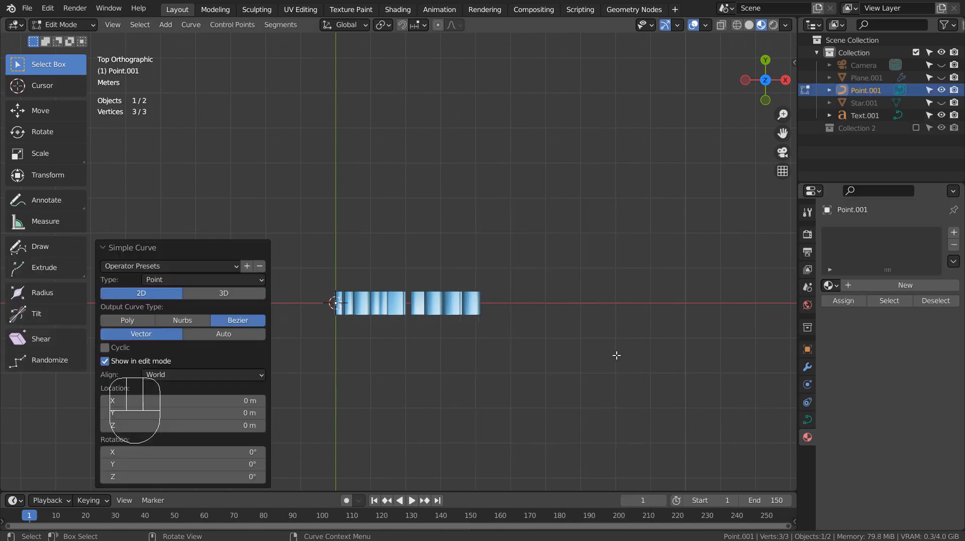
Make the curve 3D and extrude the first three zigzag points above and below the text.
key("KP_1")
left_click(229, 292)
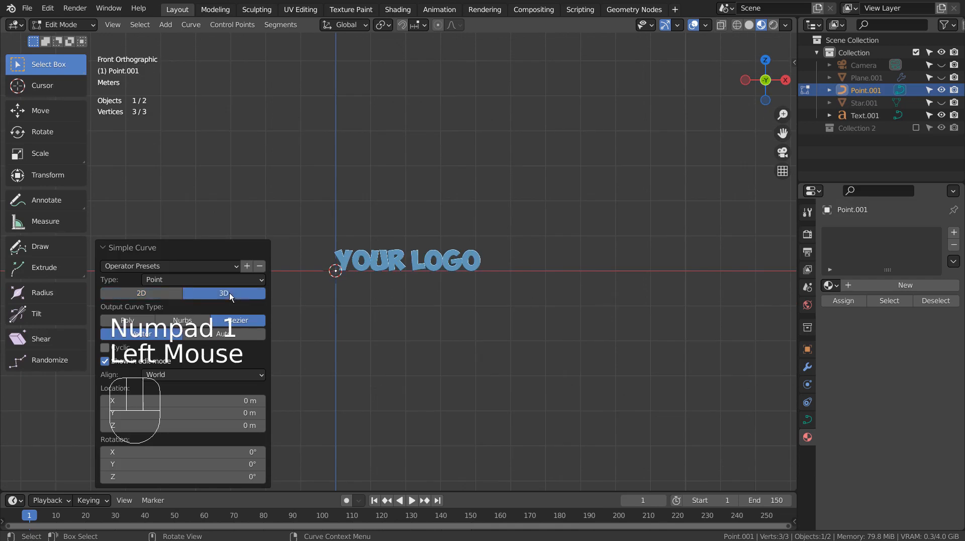
scroll(407, 304, "up", 2)
key("e")
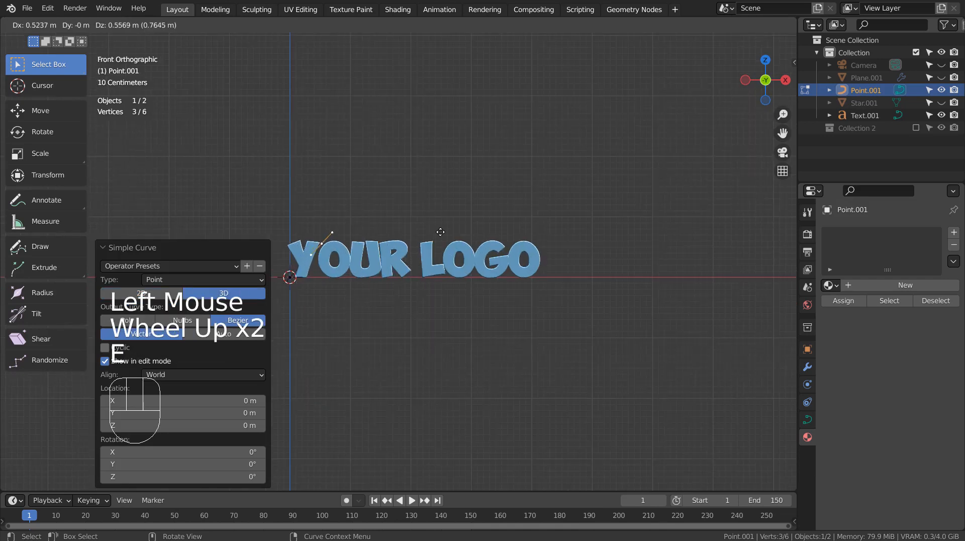
left_click(455, 232)
key("e")
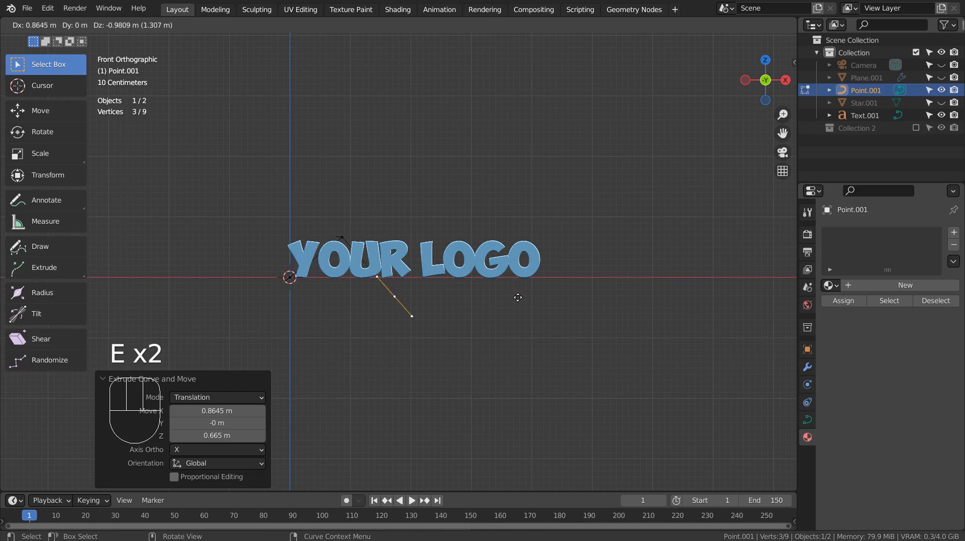
left_click(530, 282)
key("e")
left_click(571, 230)
Extrude three more zigzag points, ending at the lower right beyond the text.
key("e")
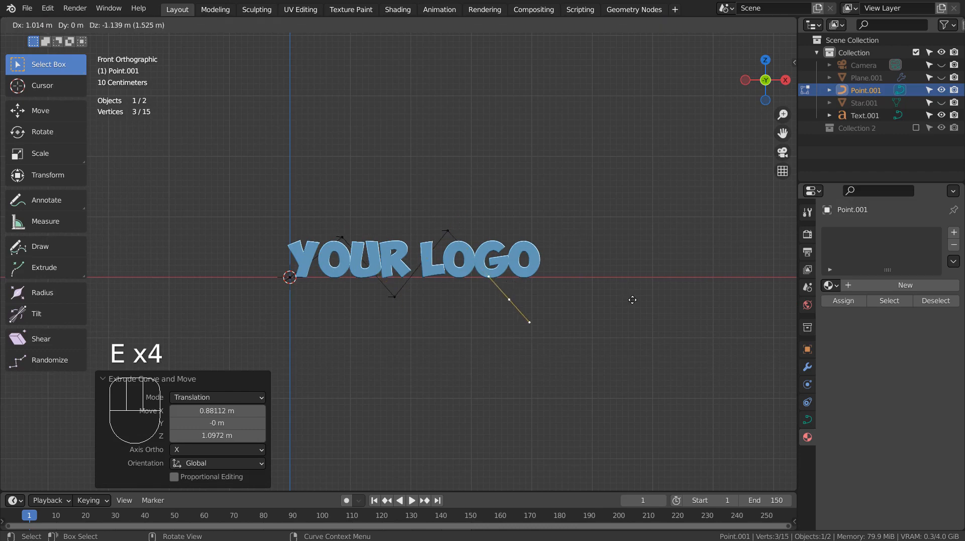
left_click(632, 300)
key("e")
left_click(716, 221)
key("e")
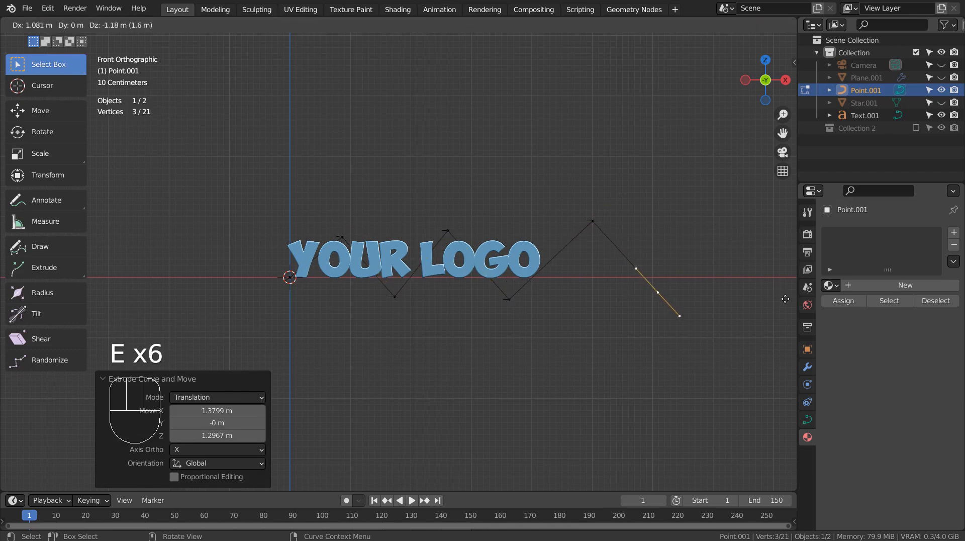
left_click(785, 299)
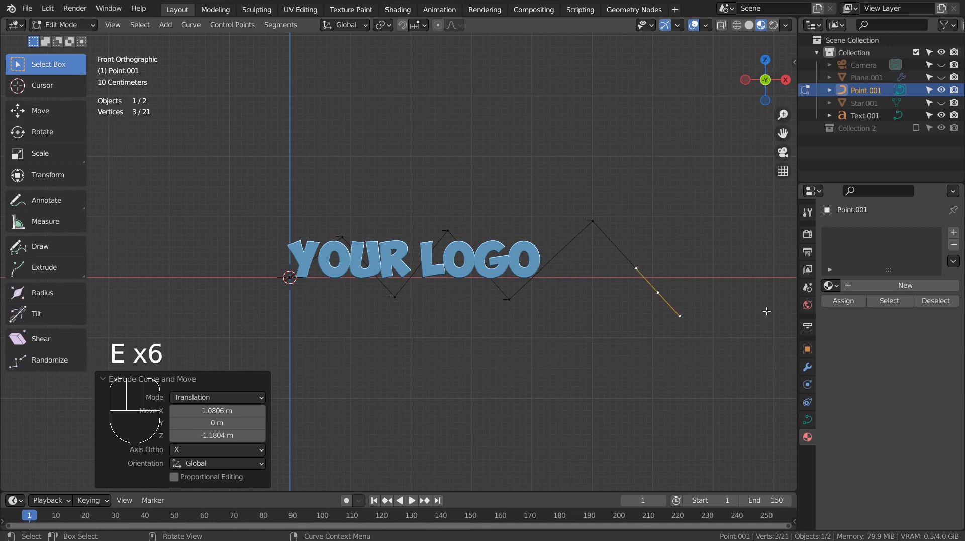
Set all the curve's handles to Automatic to smooth the zigzag into a wave.
key("a")
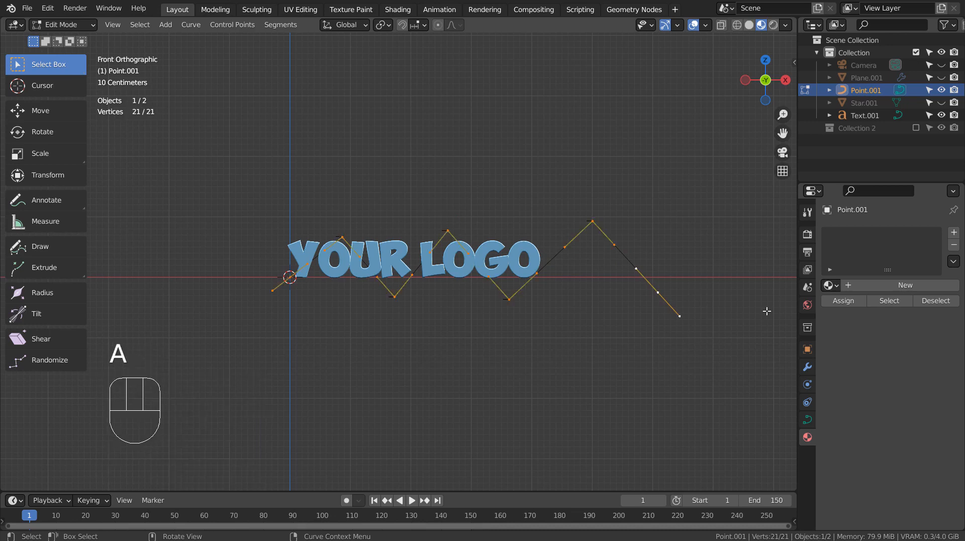
key("v")
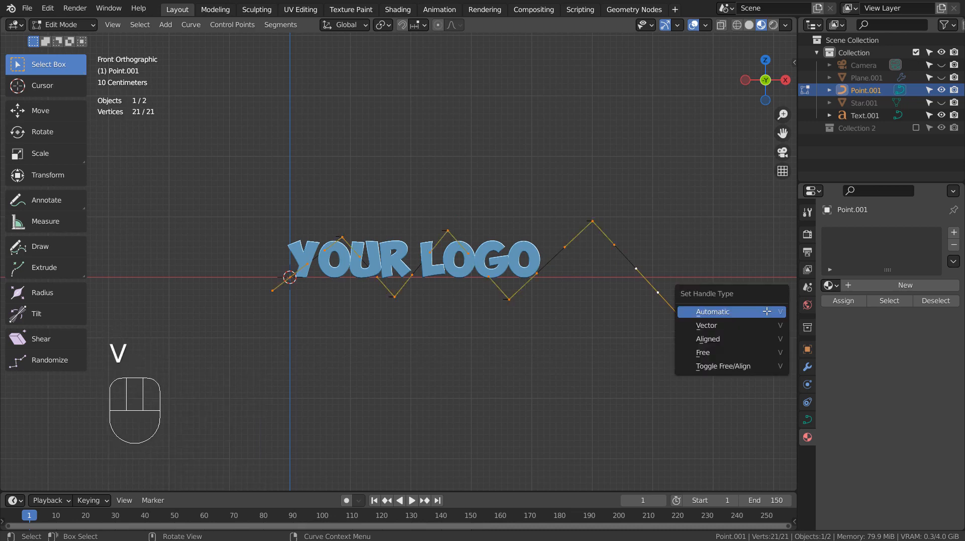
left_click(767, 311)
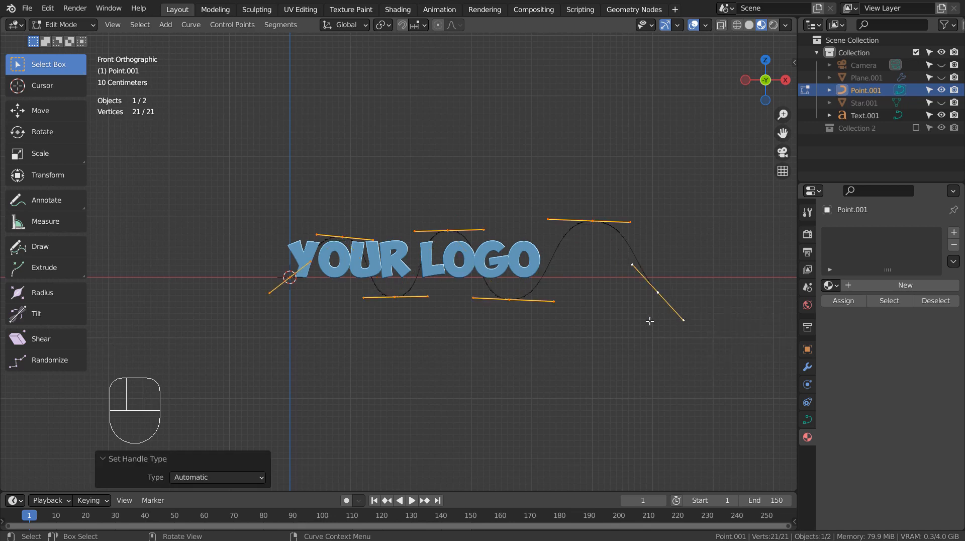
key("Tab")
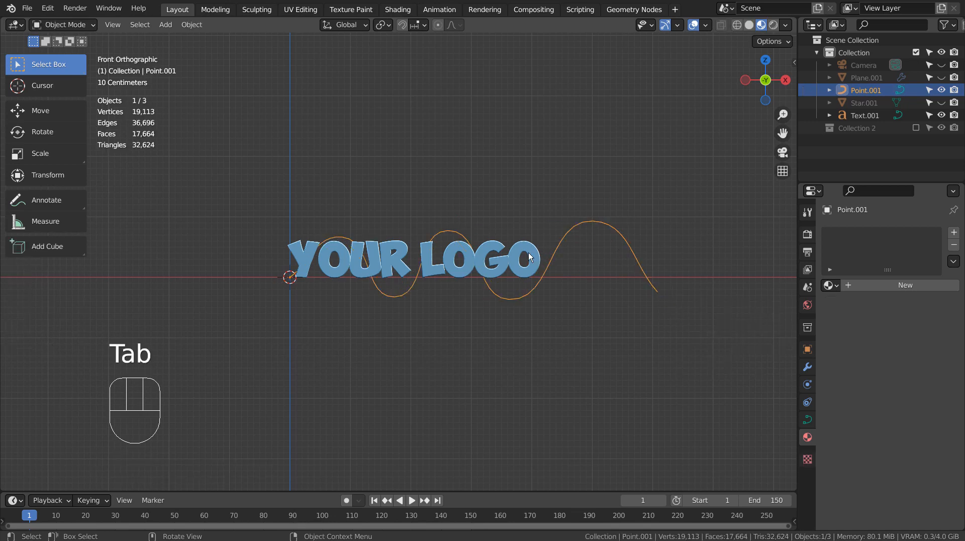
key("Tab")
In top view, push the three crest points about 2 m back along Y.
middle_click_drag(537, 237, 545, 265)
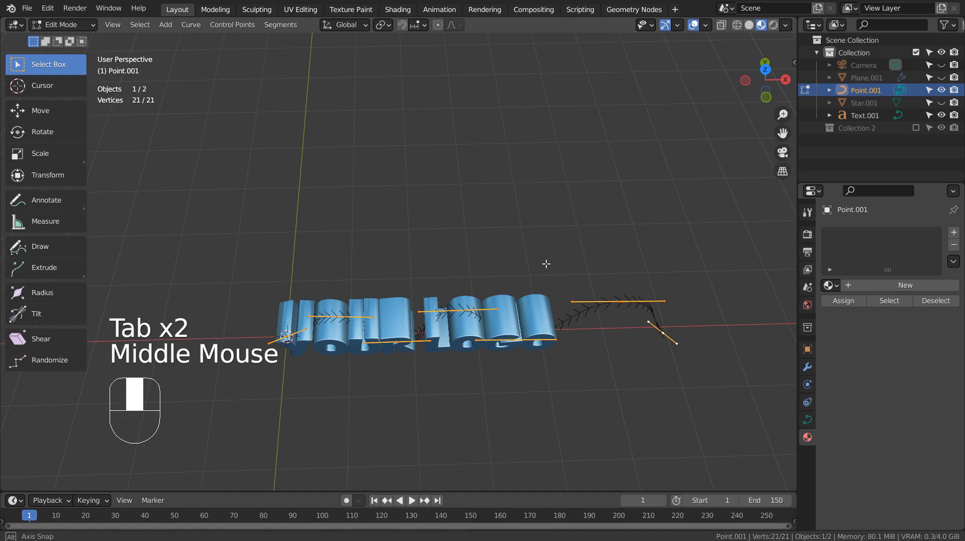
left_click(315, 322)
key("KP_7")
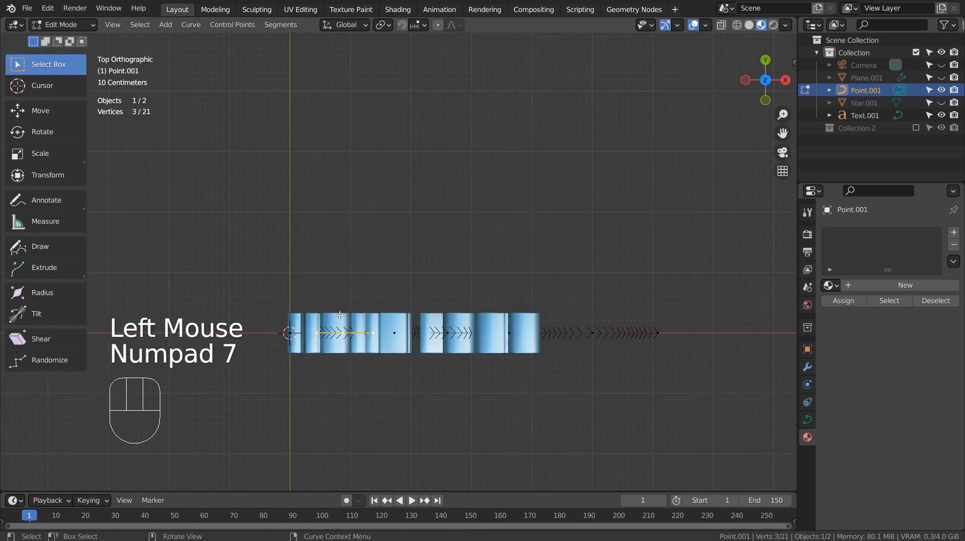
key("g")
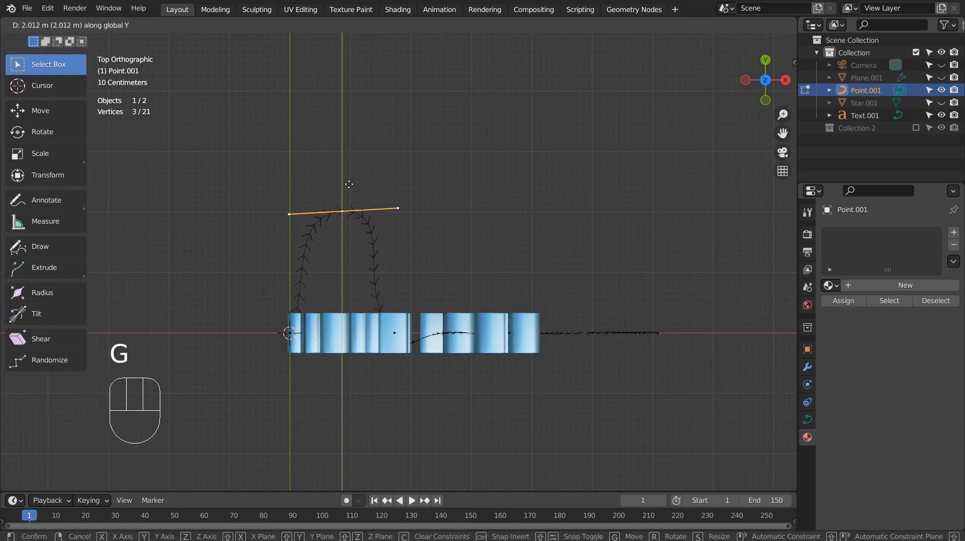
left_click(351, 187)
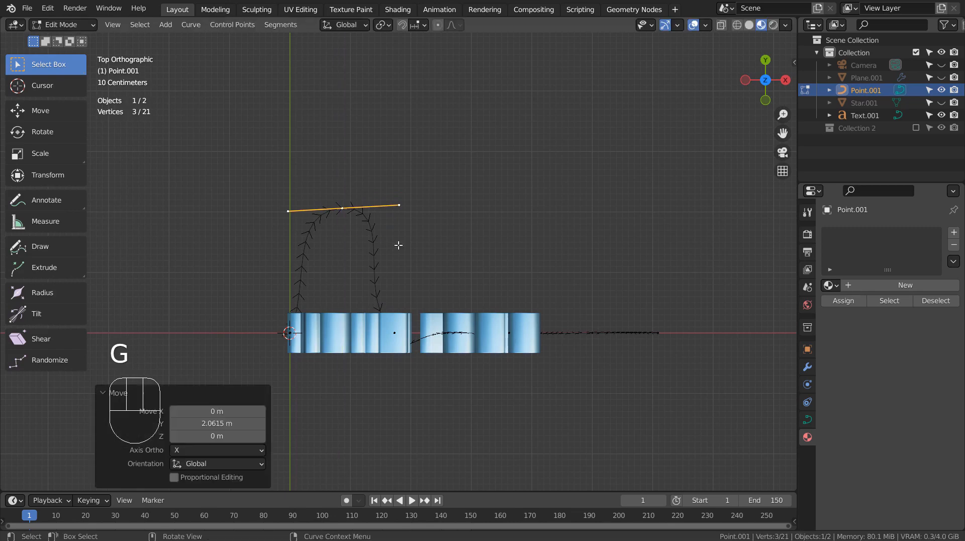
left_click(459, 332)
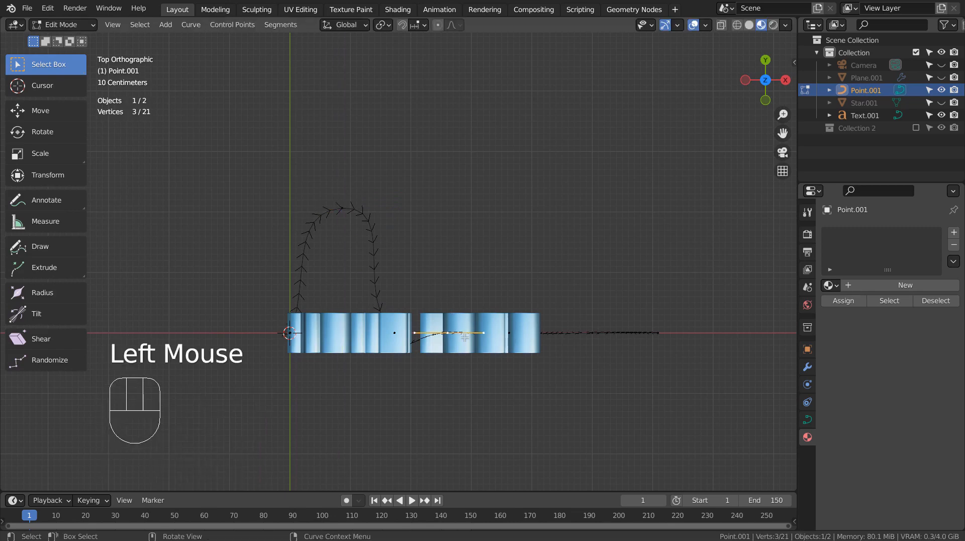
key("g")
left_click(471, 218)
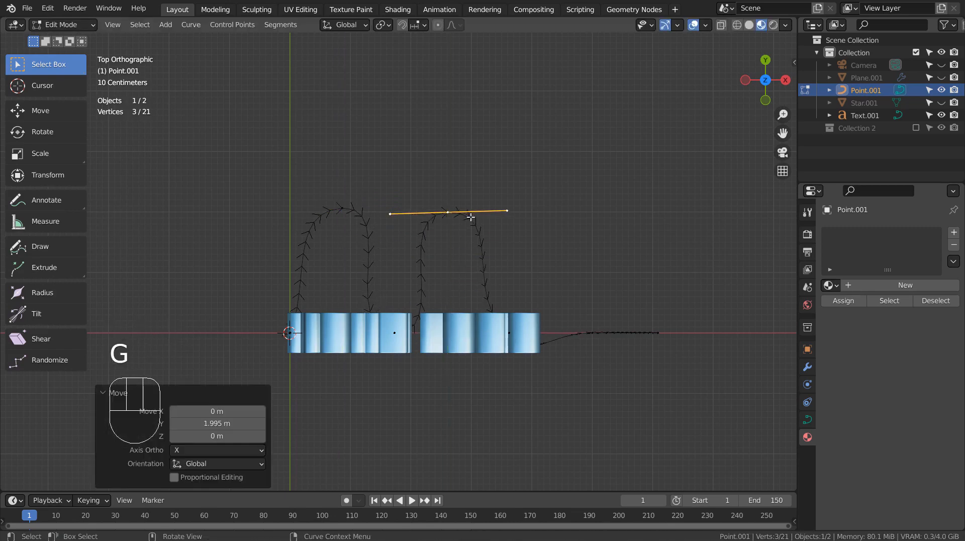
left_click(595, 332)
key("g")
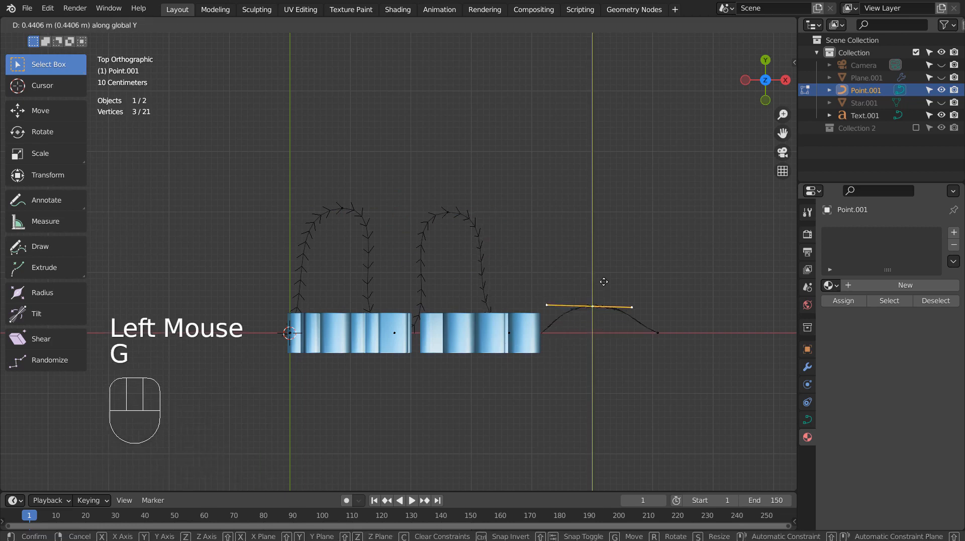
key("Tab")
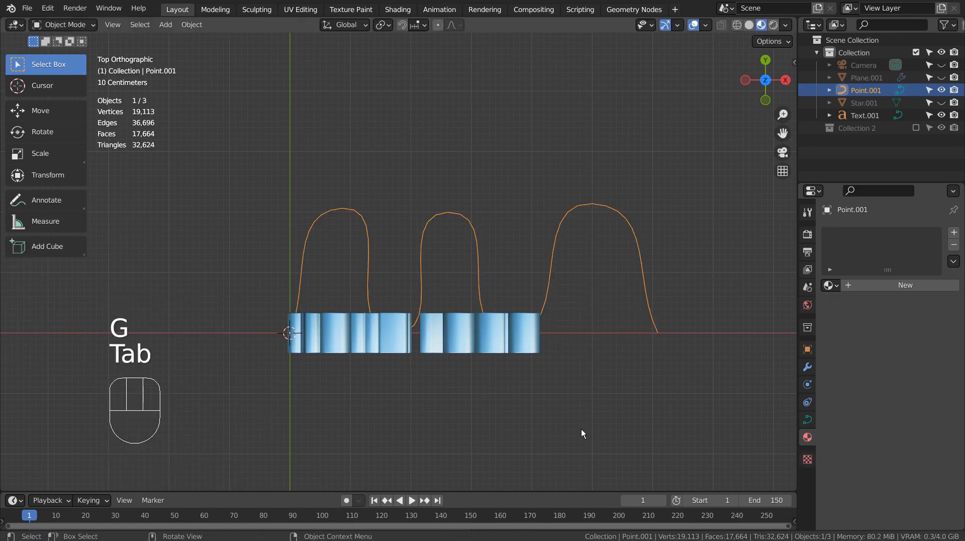
Add a Curve modifier to the YOUR LOGO text using Point.001 as the curve object.
middle_click_drag(582, 430, 547, 296)
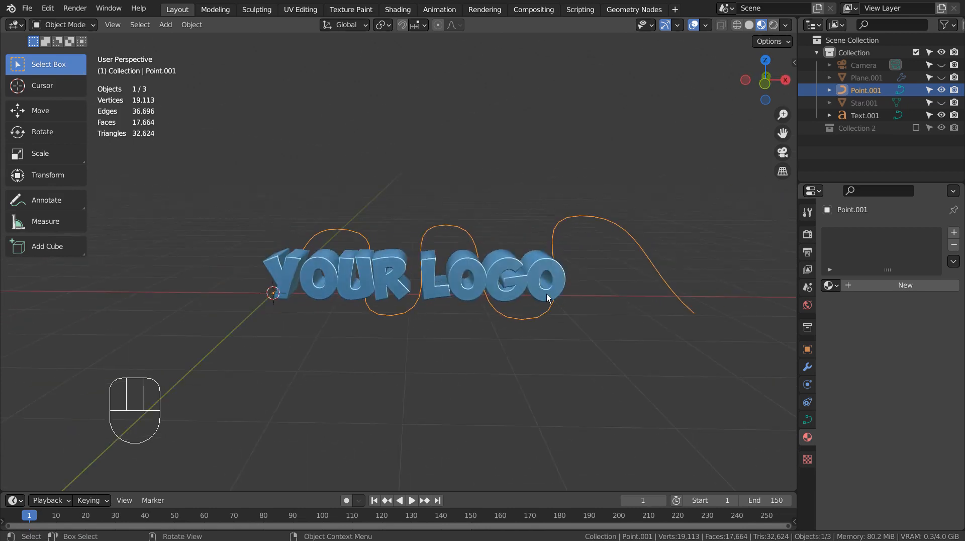
left_click(543, 286)
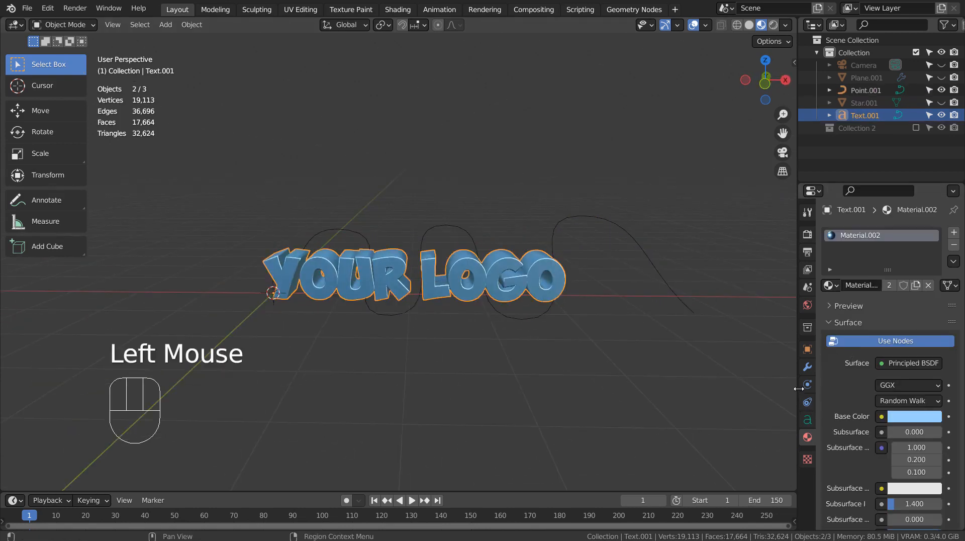
left_click(805, 367)
left_click(906, 232)
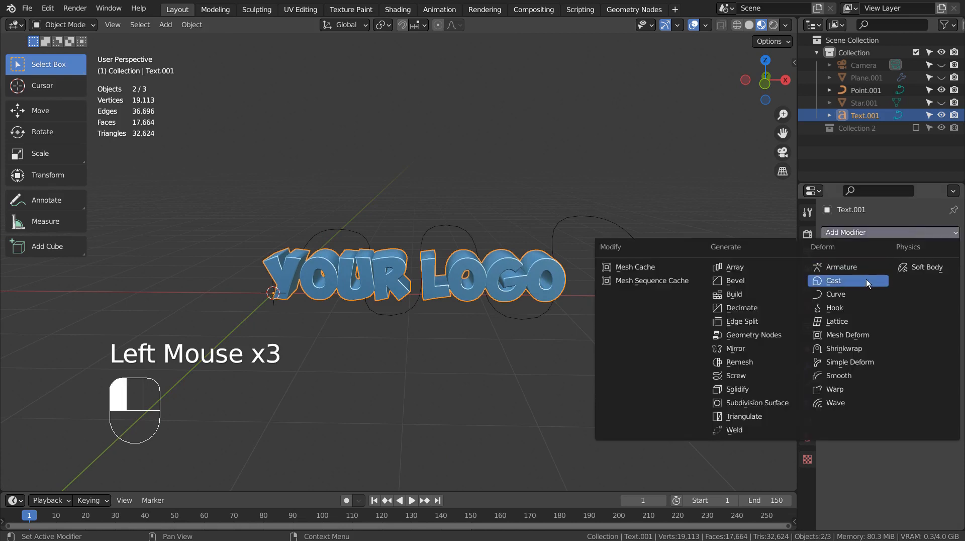
left_click(855, 295)
left_click(908, 272)
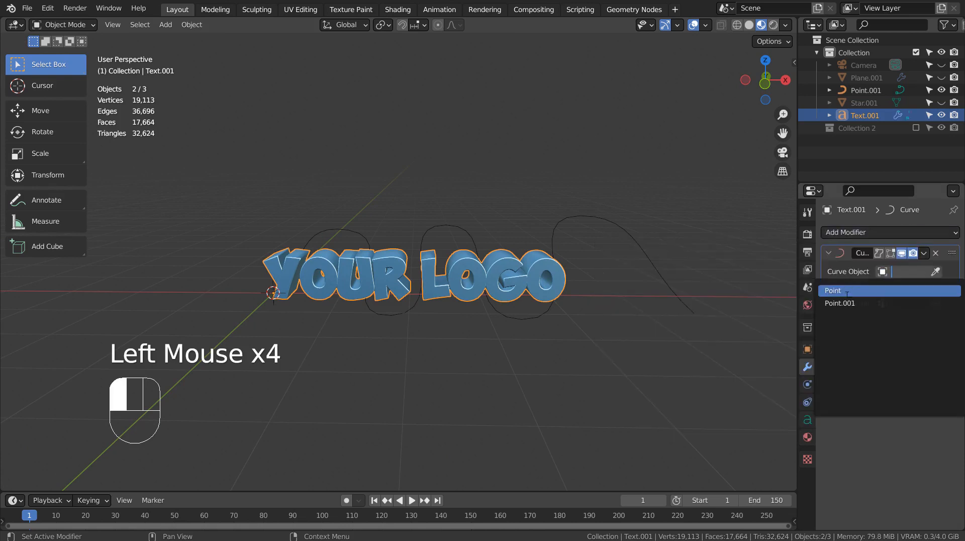
left_click(844, 301)
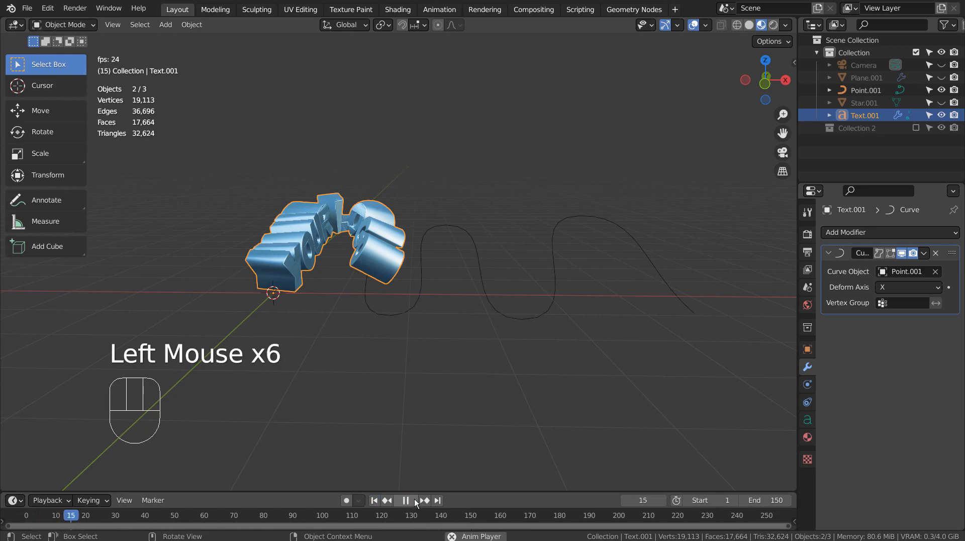
Stop playback, slide the text 11.993 m along X onto the path, then select Point.001.
left_click(413, 499)
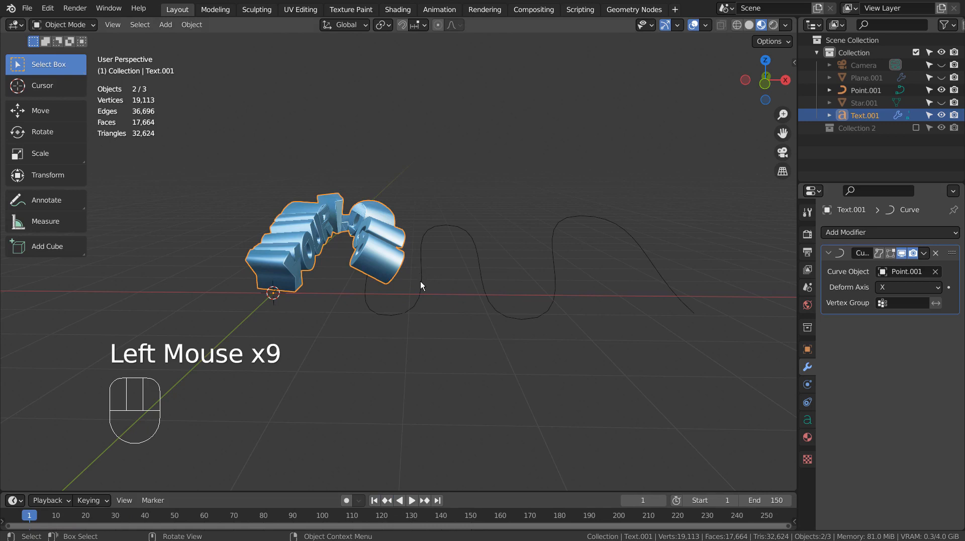
key("g")
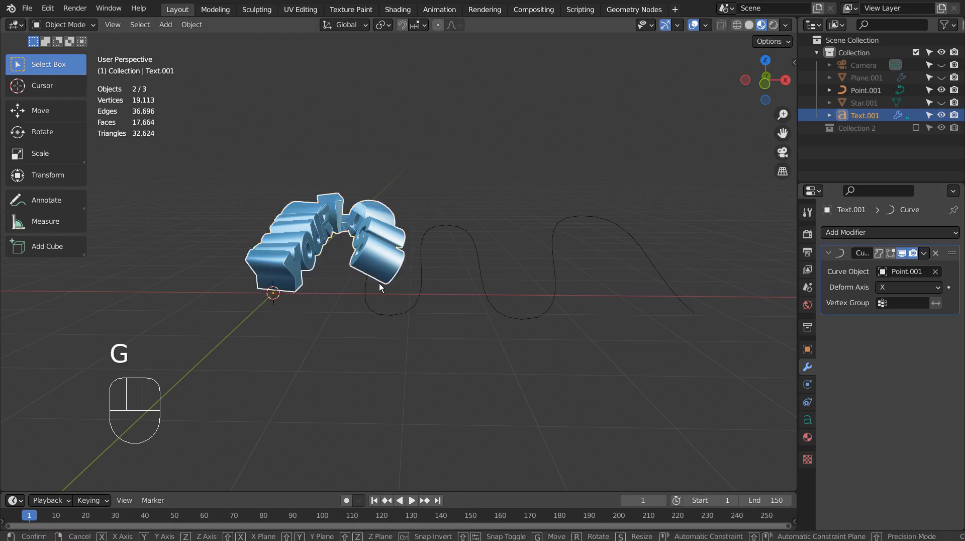
key("x")
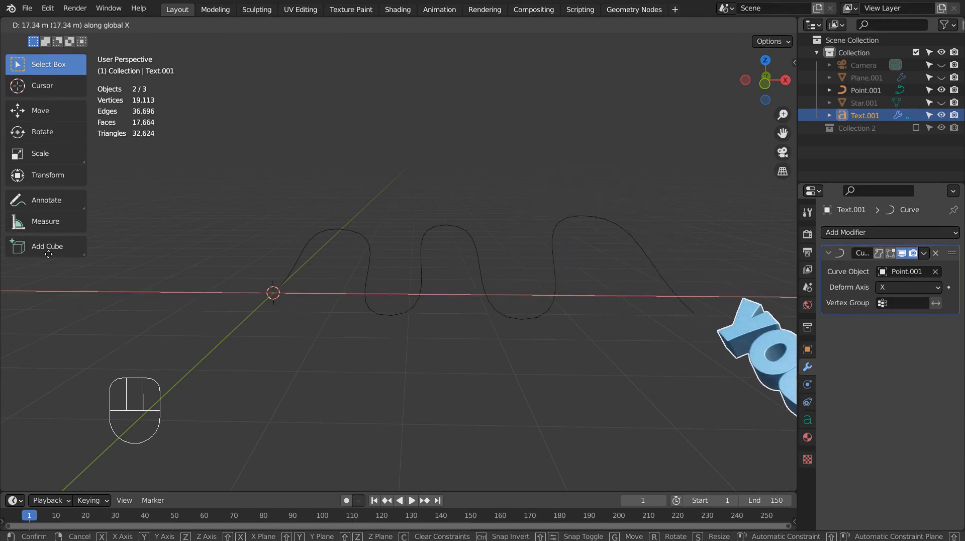
left_click(354, 321)
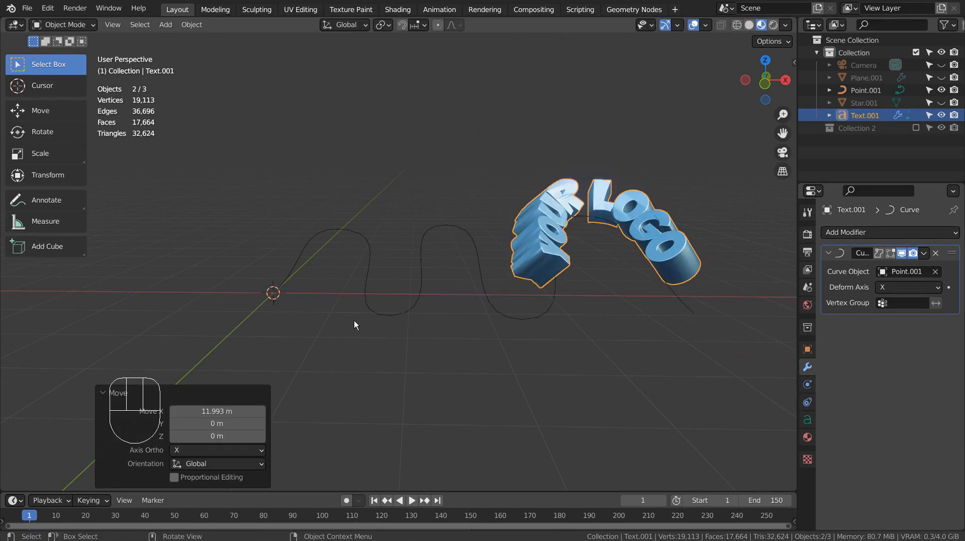
left_click(391, 284)
left_click(380, 282)
left_click(371, 286)
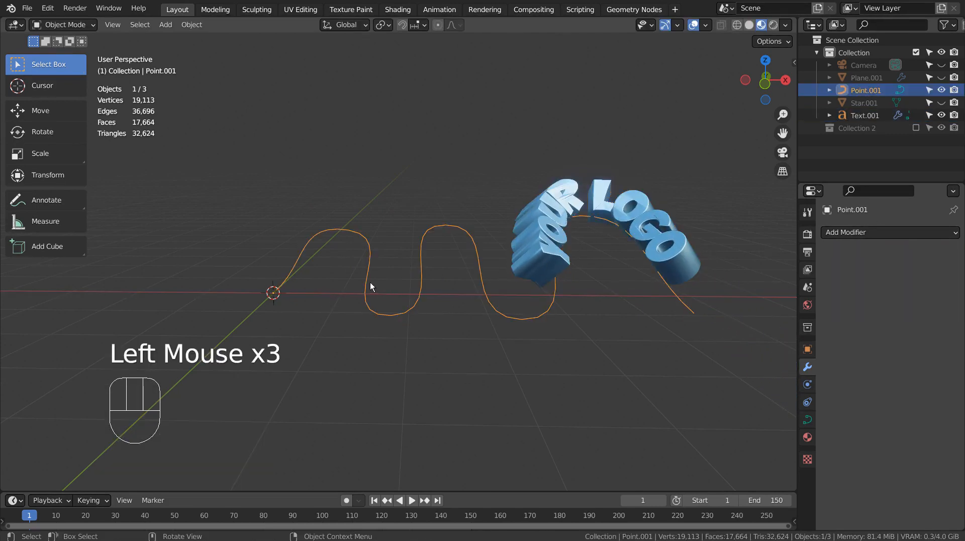
Extrude a new point from the curve's start to form a straight lead-in.
key("Tab")
left_click(276, 296)
key("KP_1")
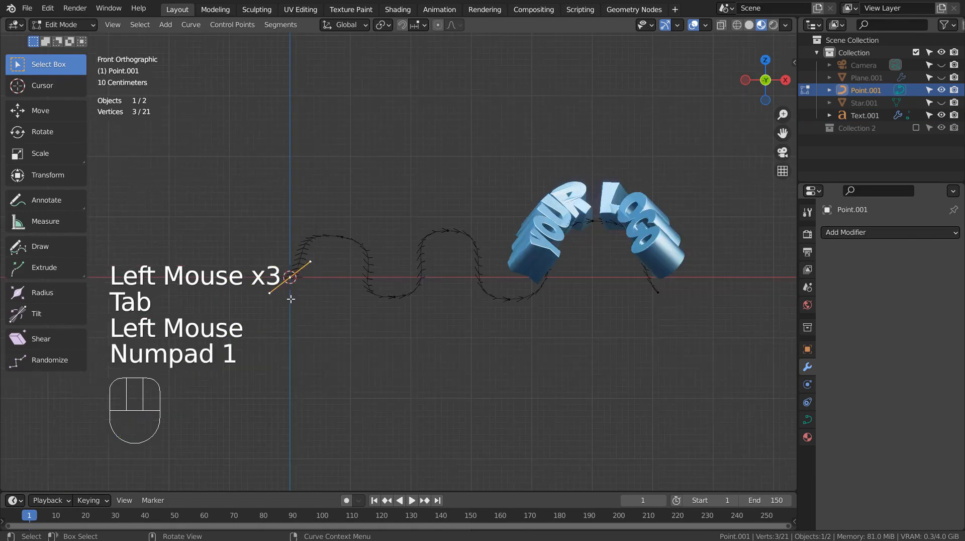
key("e")
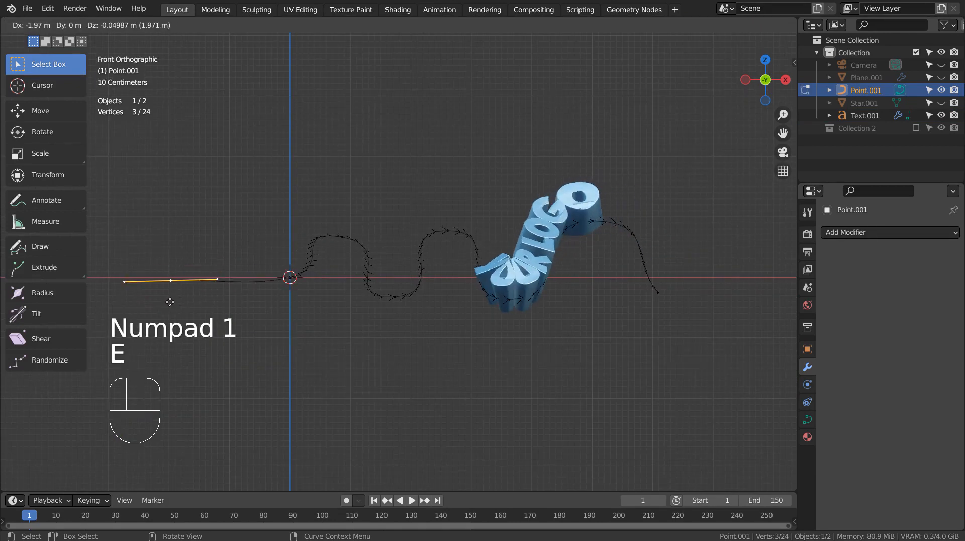
left_click(110, 299)
key("Tab")
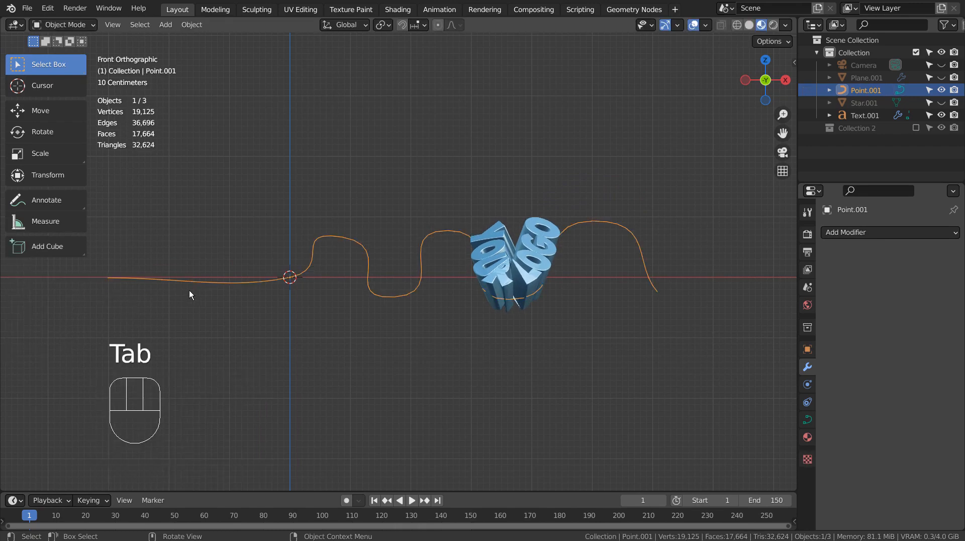
Rotate the curve's origin control point by about 11.8°.
key("Tab")
left_click(290, 277)
key("r")
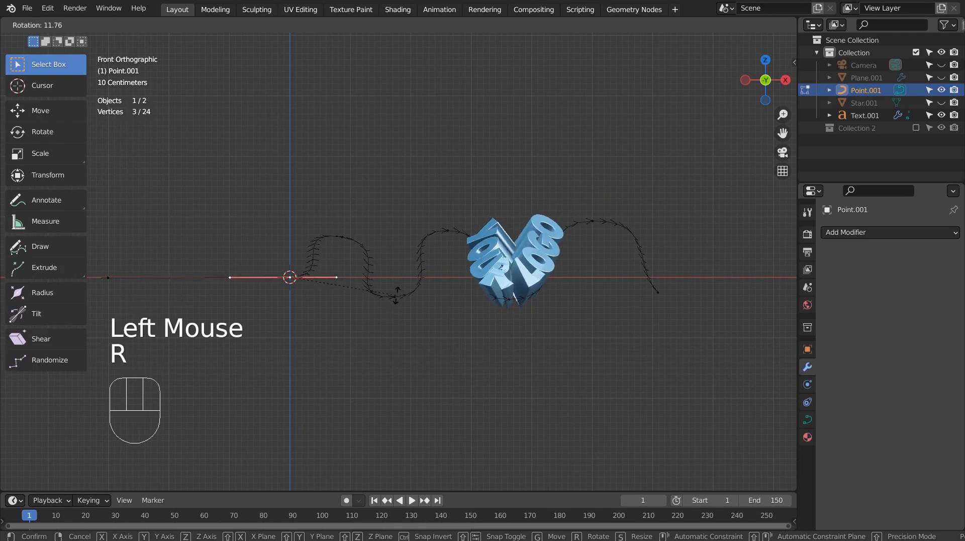
left_click(397, 296)
key("Tab")
Move the whole curve about 3.03 m along X, carrying the text.
key("g")
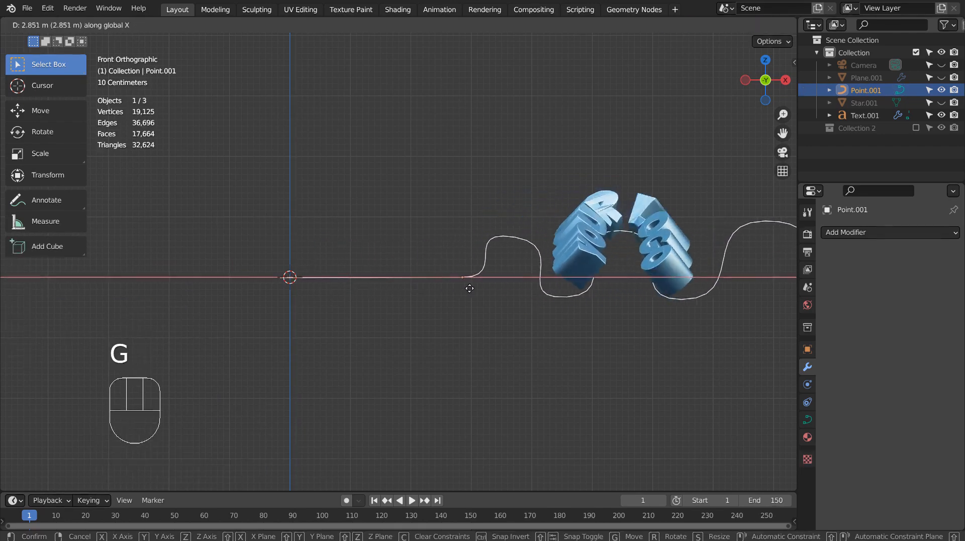
left_click(477, 288)
left_click(594, 233)
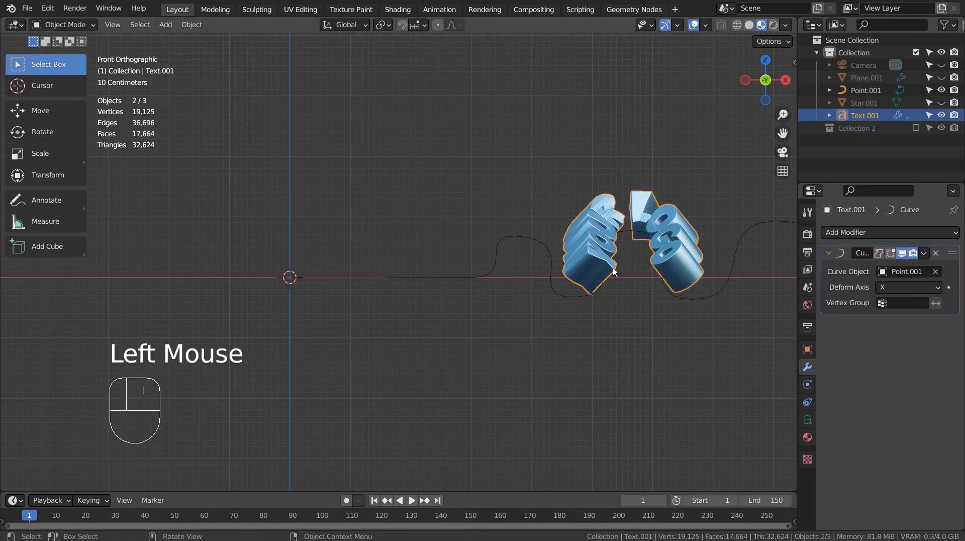
Slide the YOUR LOGO text -11.064 m, then about -2.1 m along X onto the lead-in.
key("g")
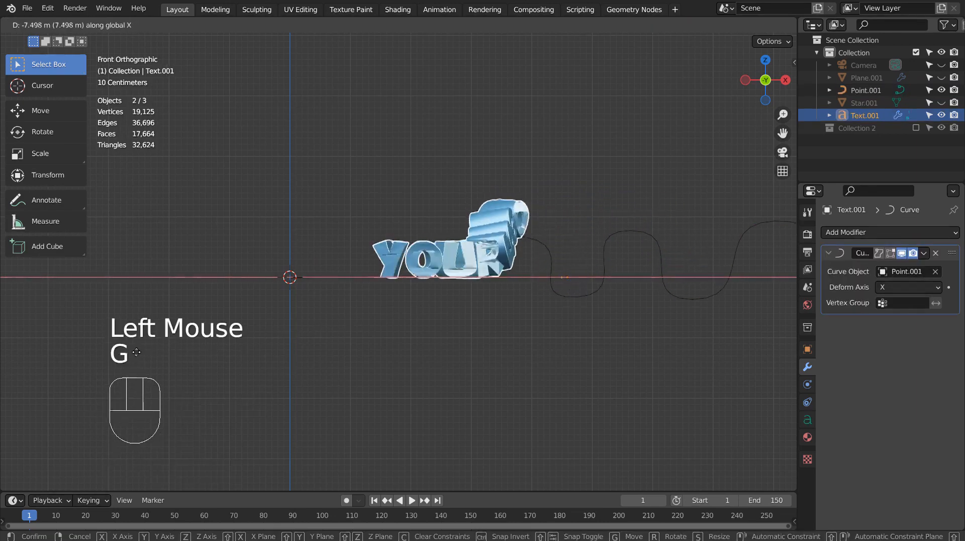
left_click(739, 363)
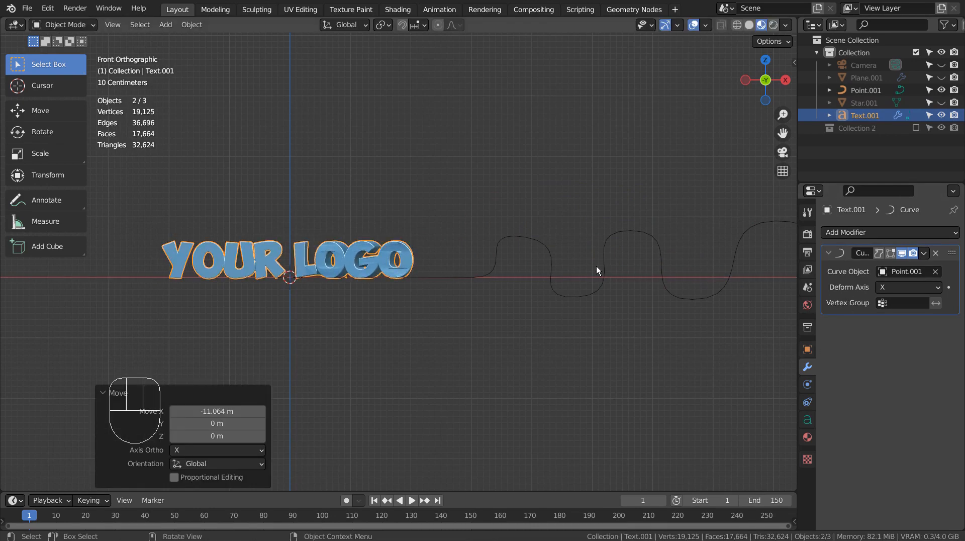
key("g")
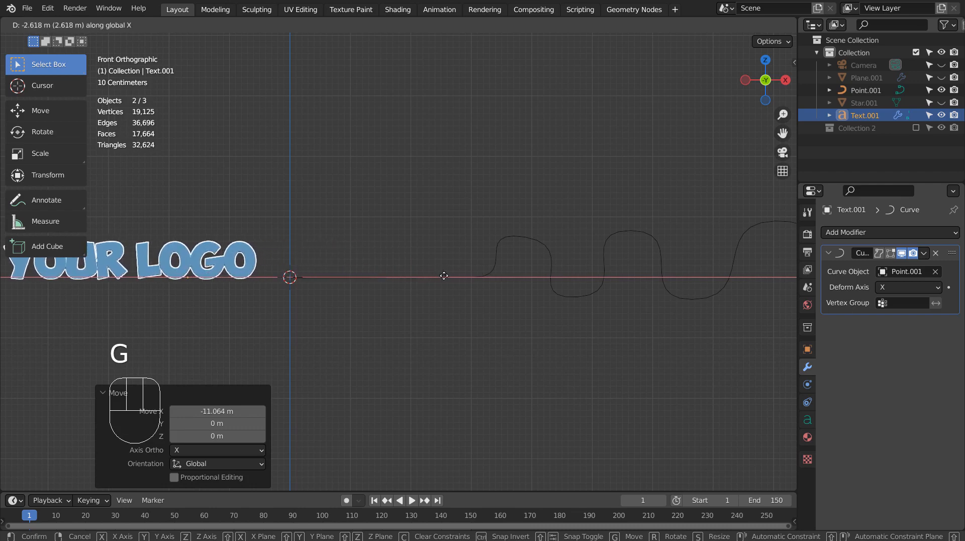
left_click(468, 287)
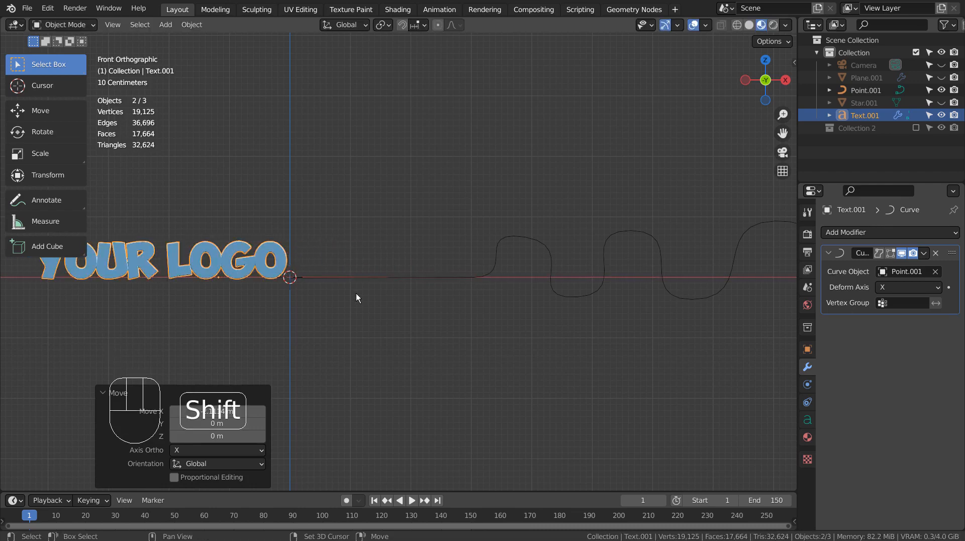
middle_click_drag(356, 293, 513, 323, "shift")
left_click(578, 298)
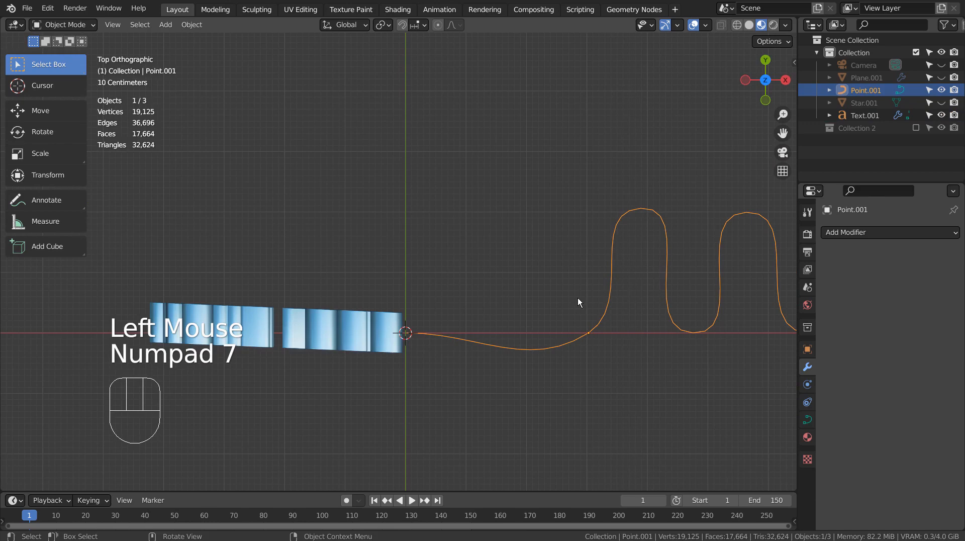
Rotate the wavy curve around its origin as a trial adjustment.
key("r")
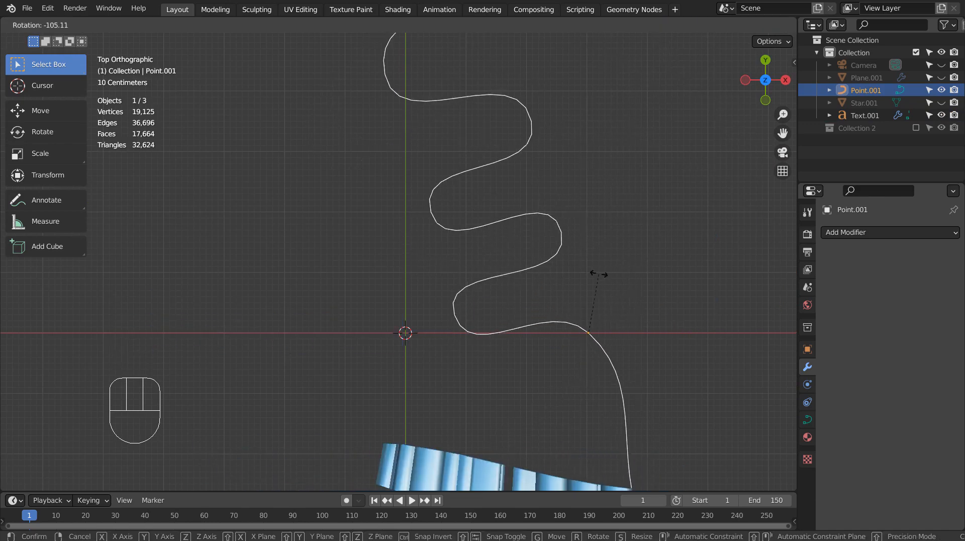
left_click(605, 284)
scroll(628, 352, "down", 2)
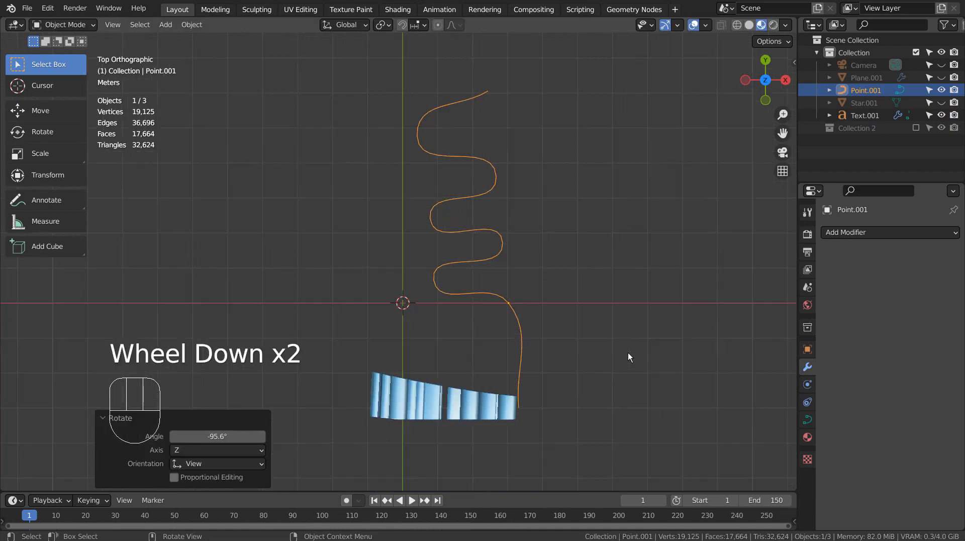
middle_click_drag(629, 352, 623, 248)
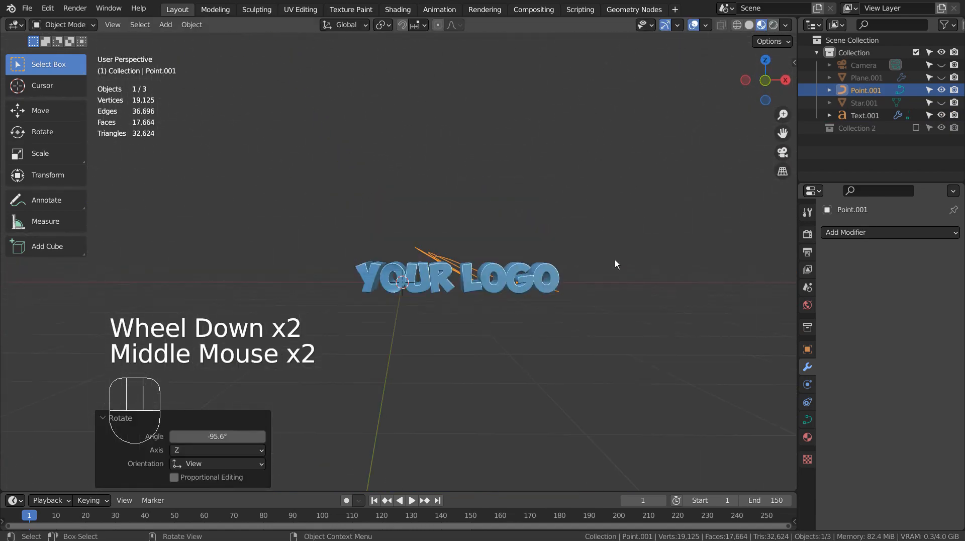
scroll(617, 264, "up", 2)
Try moving the curve and sliding the text -1.0276 m along X, undoing both.
key("g")
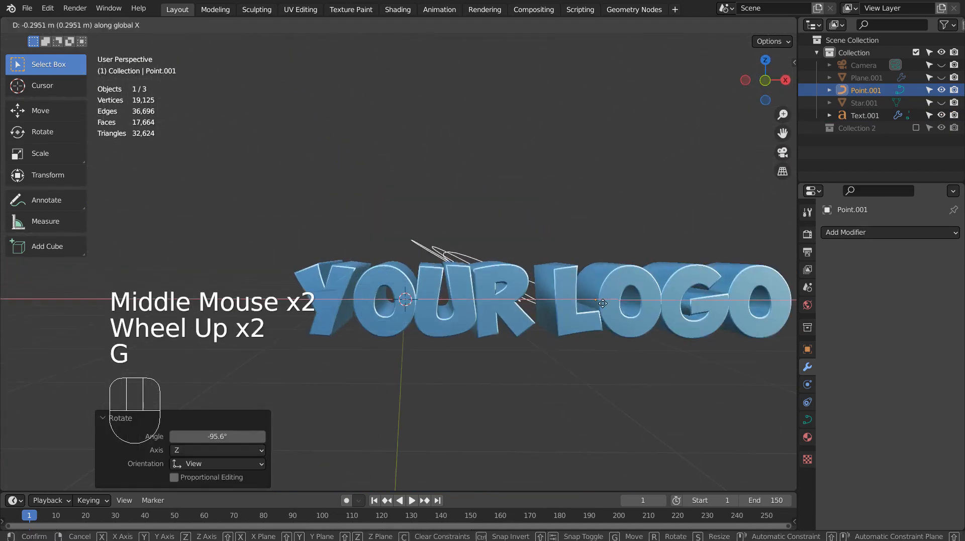
left_click(600, 303)
key("ctrl+z")
left_click(599, 345)
key("g")
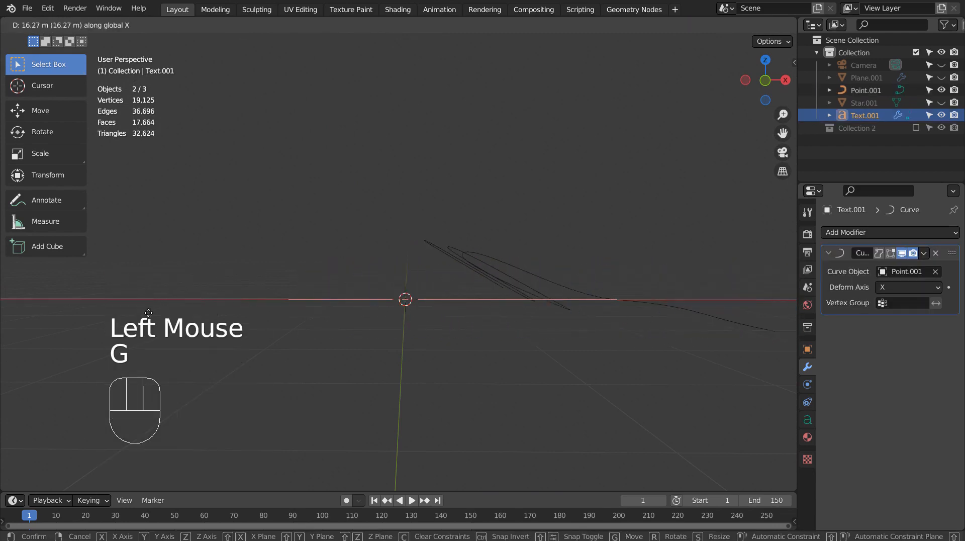
left_click(532, 380)
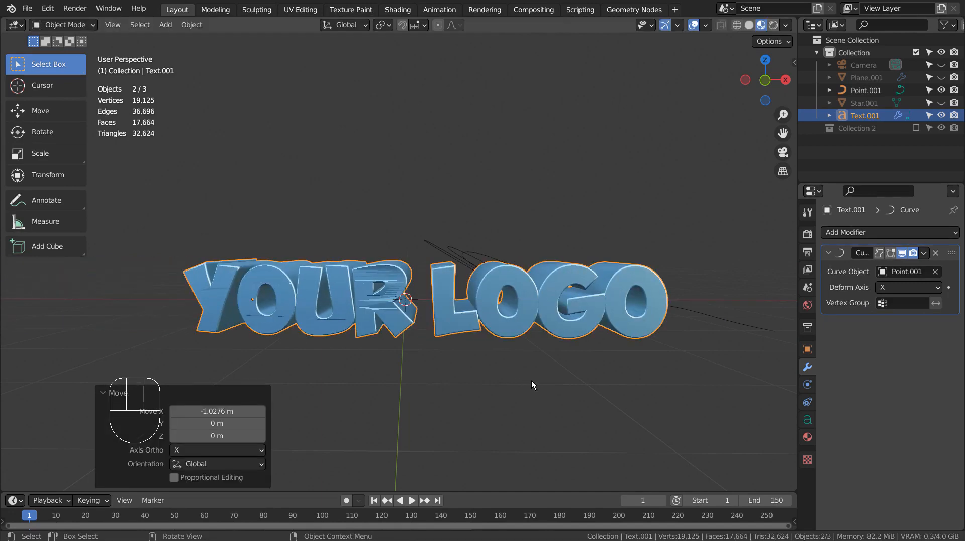
scroll(610, 402, "down", 2)
middle_click_drag(611, 402, 529, 468)
key("ctrl+z")
Start another text slide, undo back to earlier states, and reframe around the logo.
middle_click_drag(479, 385, 496, 377)
key("g")
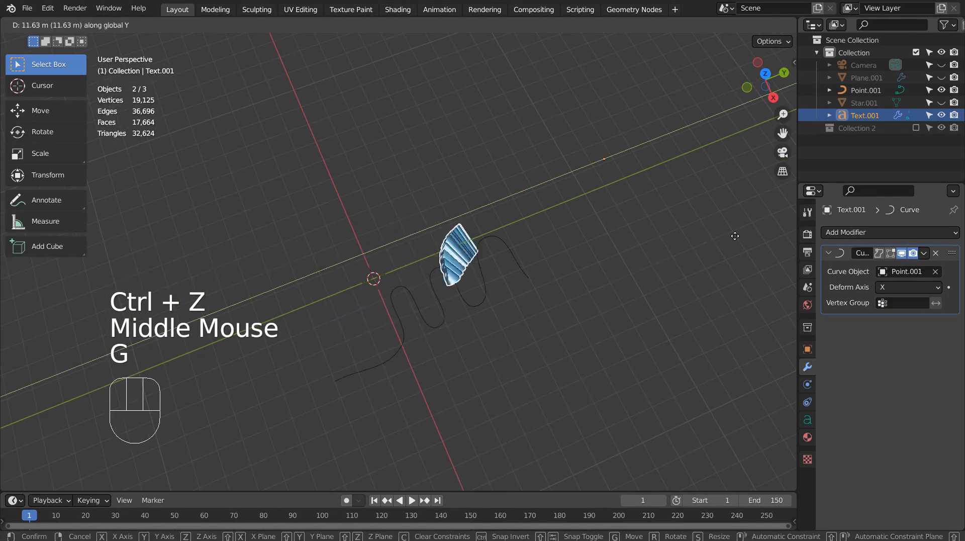
key("ctrl+z")
key("ctrl+z")
key("ctrl+z")
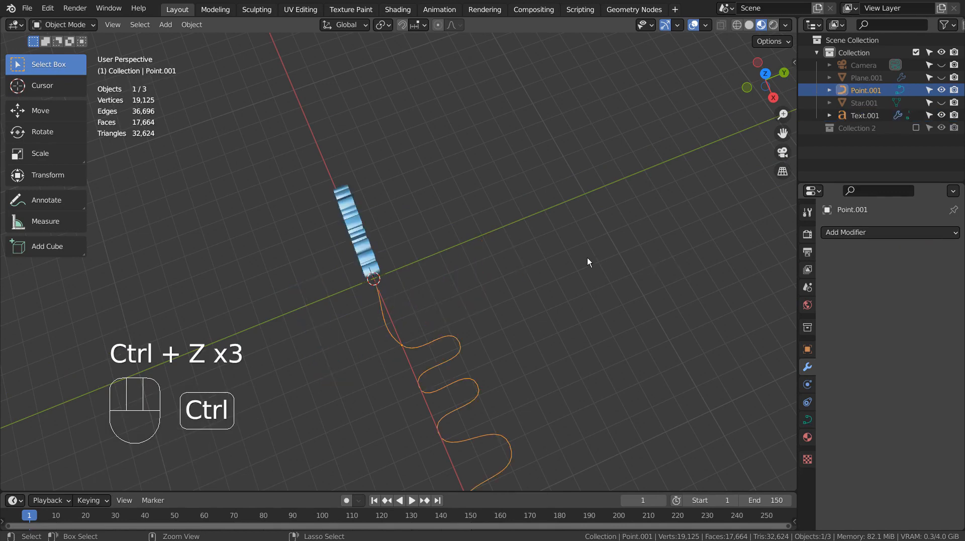
middle_click_drag(587, 259, 529, 313)
scroll(549, 301, "up", 3)
middle_click_drag(528, 314, 547, 327, "shift")
middle_click_drag(547, 327, 549, 358, "shift")
Keep the curve at 0 m on X and nudge the YOUR LOGO text slightly along X.
key("g")
key("x")
left_click(556, 350)
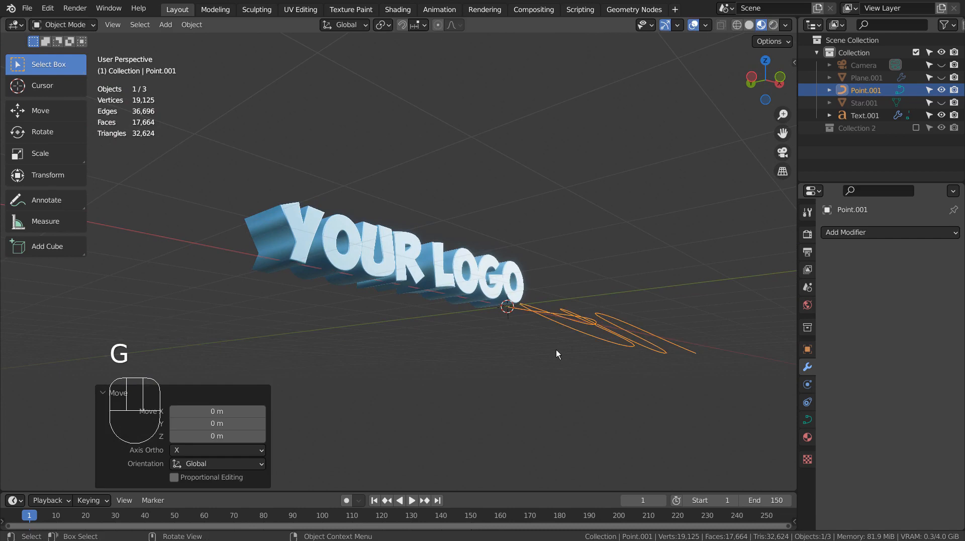
left_click(421, 300)
key("g")
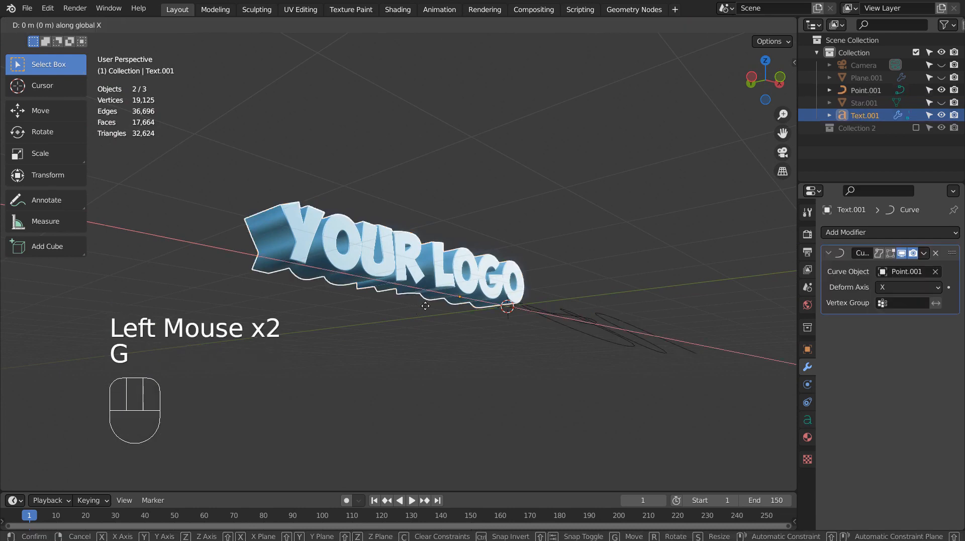
key("x")
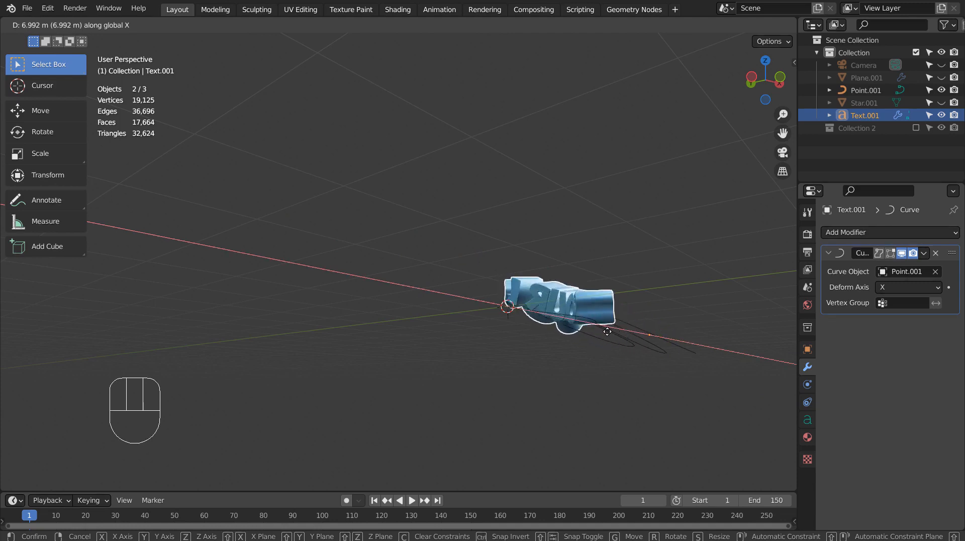
left_click(384, 340)
In front view, raise the first arch's control point 1.1893 m along Z.
left_click(595, 328)
key("KP_1")
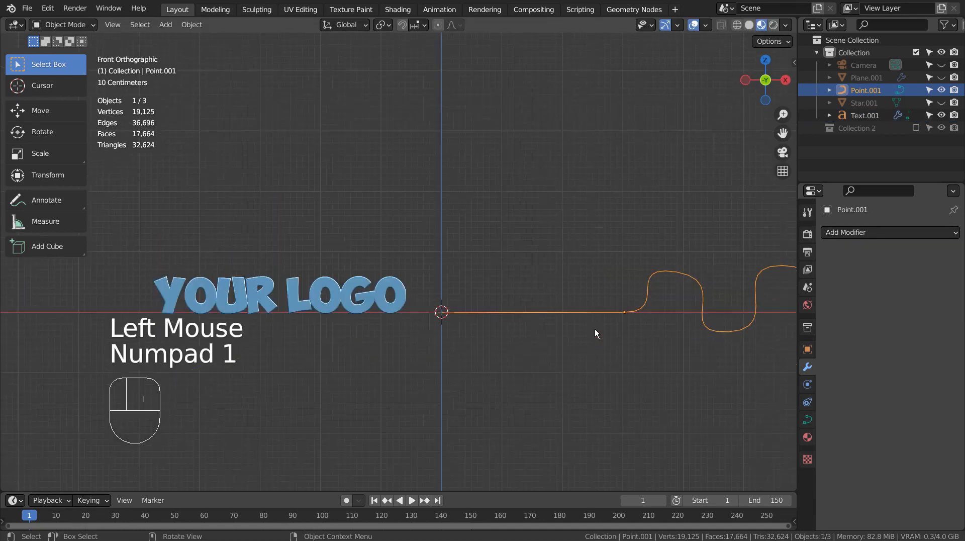
scroll(603, 330, "down", 2)
middle_click_drag(614, 328, 556, 355, "shift")
key("Tab")
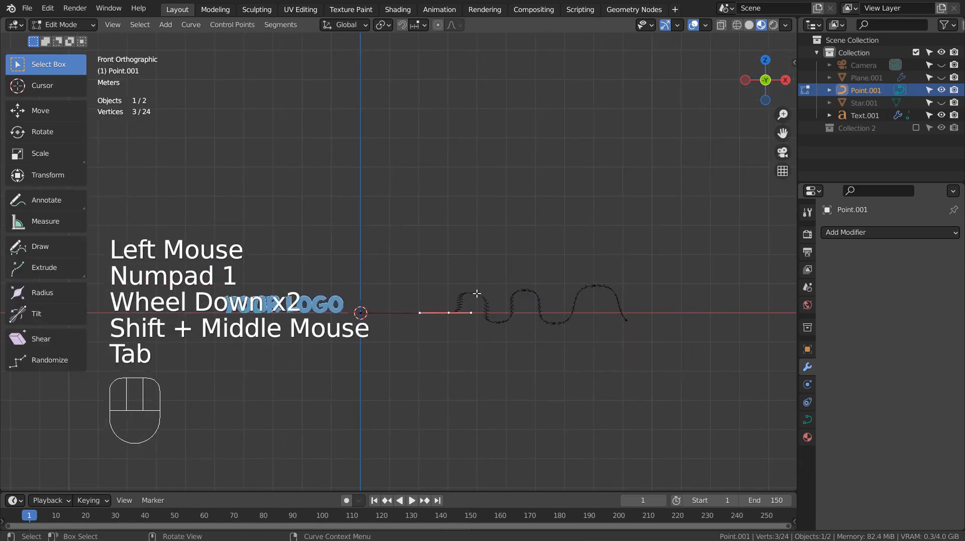
left_click(499, 313)
key("g")
key("z")
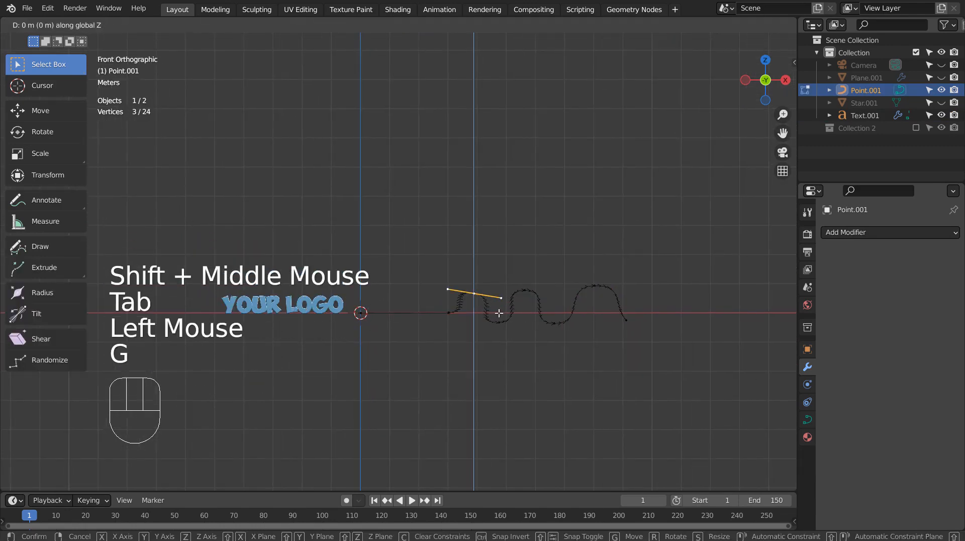
left_click(501, 278)
Lower the bottom point 1.4651 m and raise the top-right point along Z, then inspect.
left_click(564, 322)
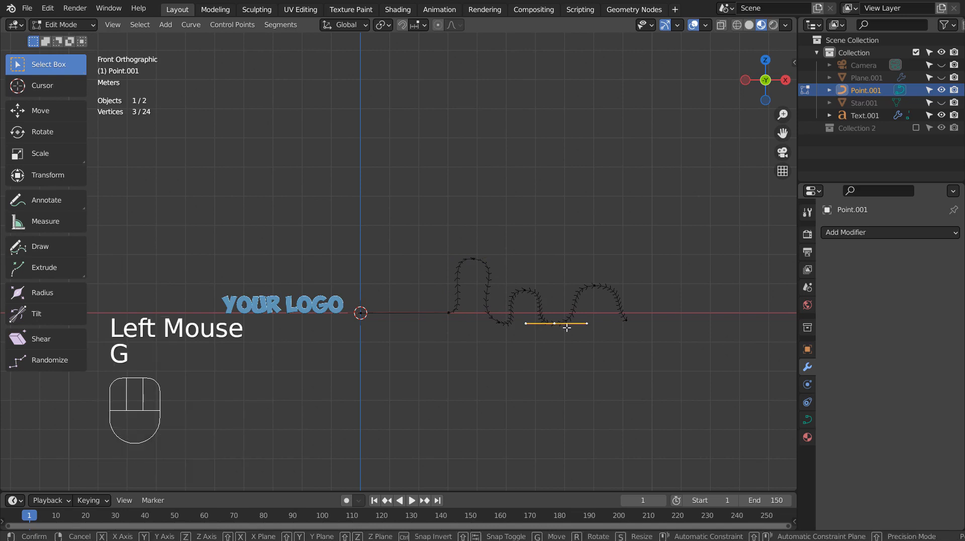
key("g")
key("z")
left_click(598, 322)
left_click(599, 286)
key("g")
key("z")
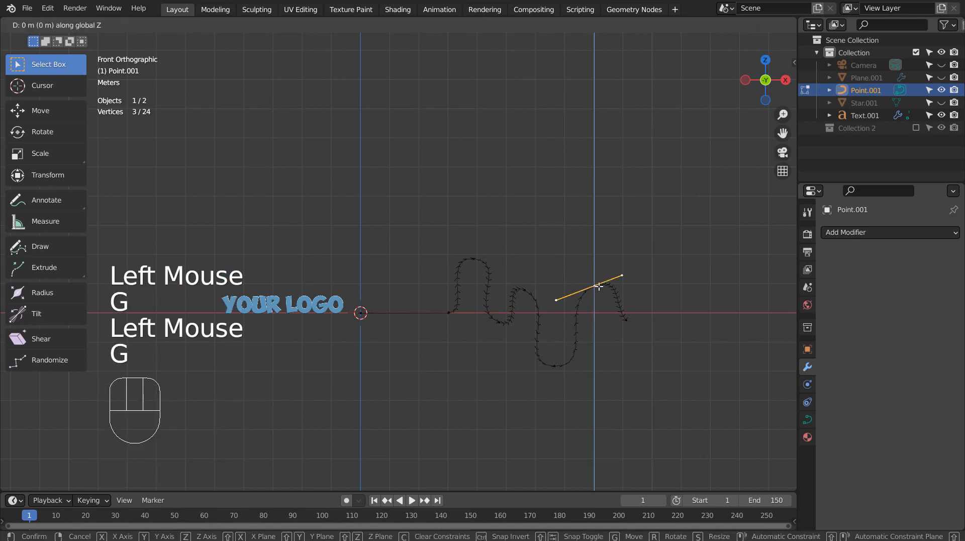
left_click(600, 236)
key("Tab")
middle_click_drag(429, 363, 645, 303)
scroll(496, 361, "up", 3)
scroll(566, 304, "up", 2)
scroll(650, 303, "down", 3)
scroll(651, 303, "up", 1)
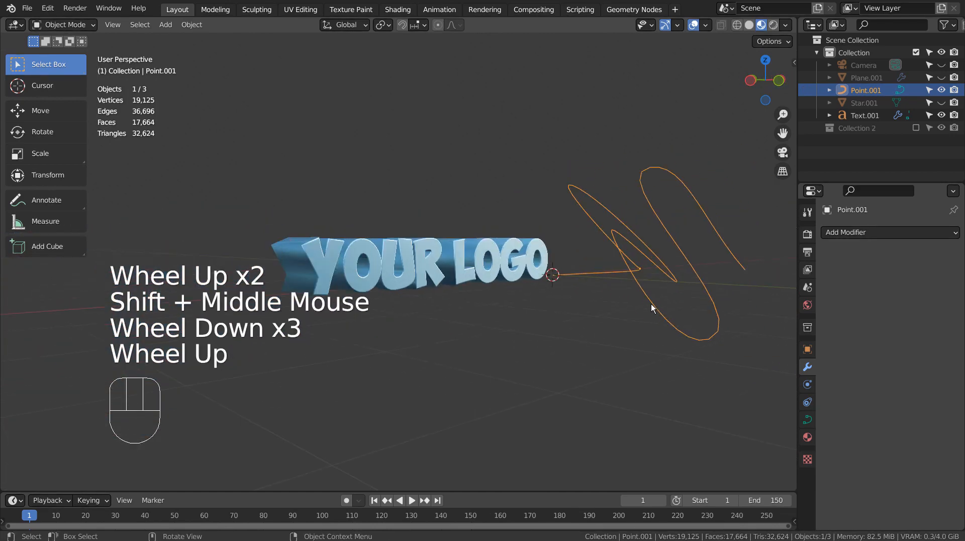
Move the text to X 32.566 m and keyframe its location on frame 1.
left_click(520, 272)
key("g")
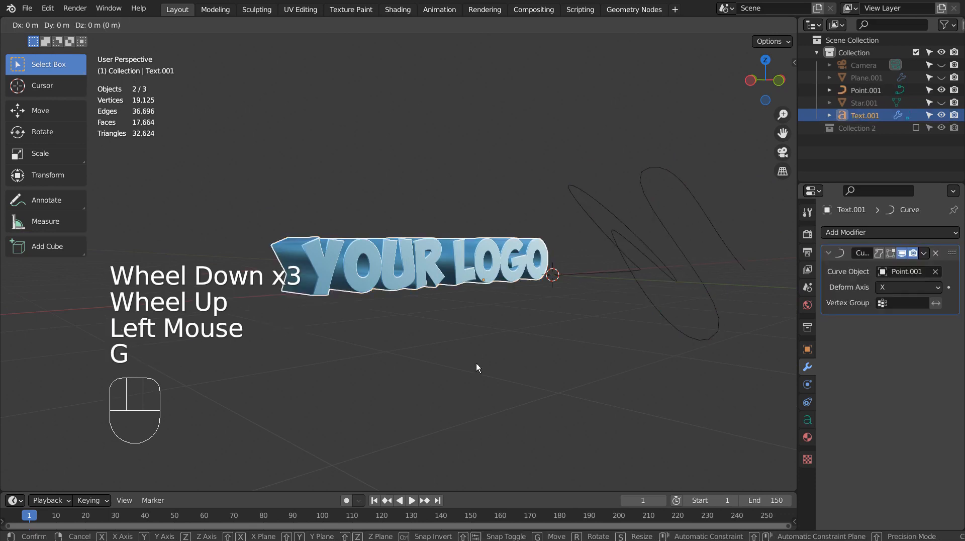
key("x")
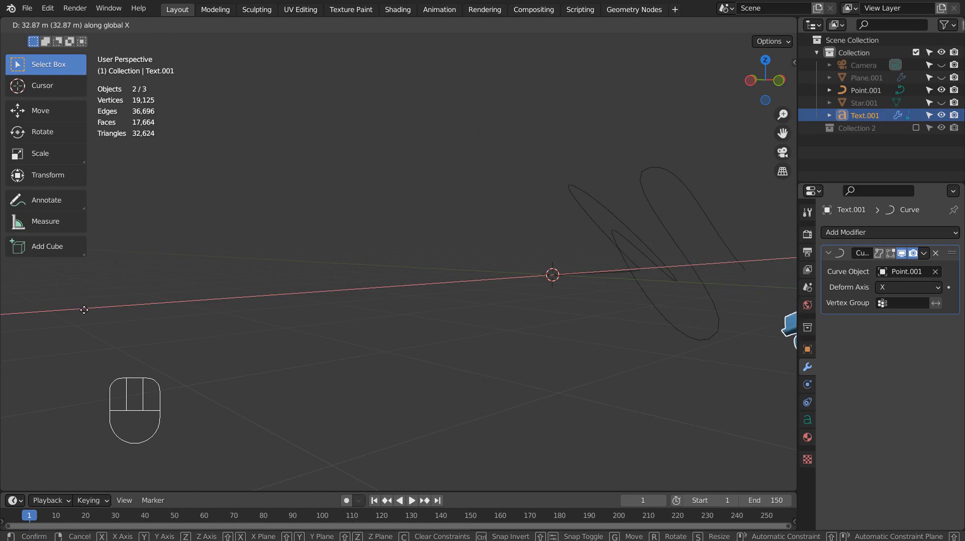
left_click(88, 310)
key("n")
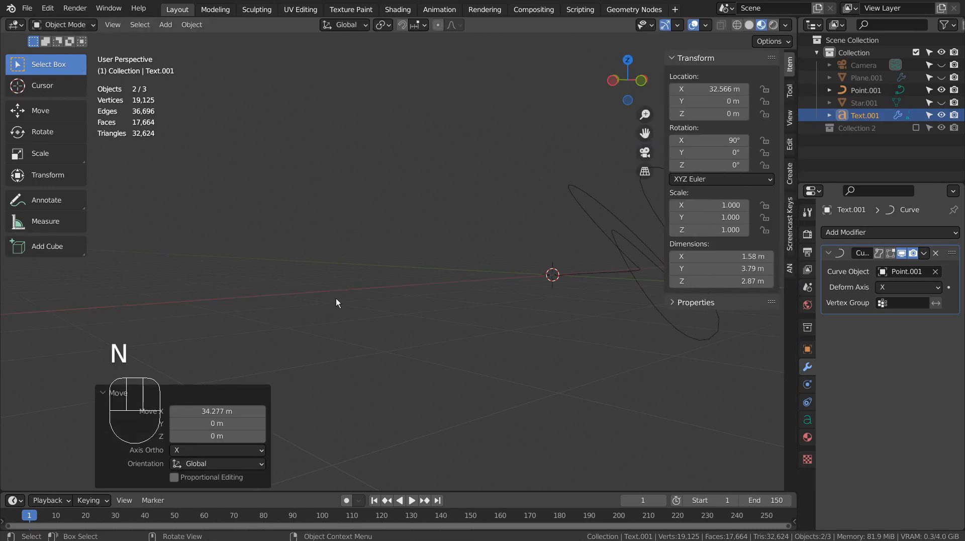
key("i")
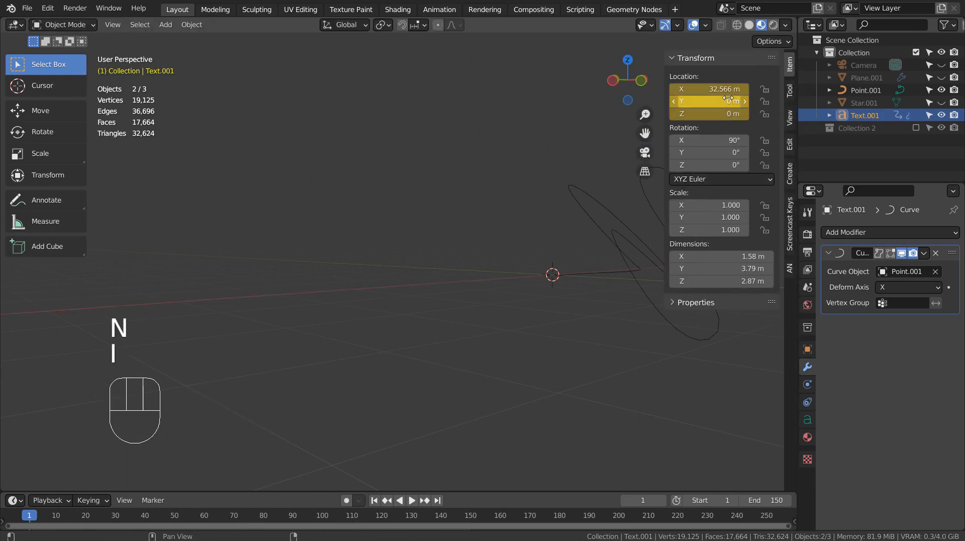
On frame 250, move the text to X -1.25 m and keyframe its location.
left_click(767, 517)
key("g")
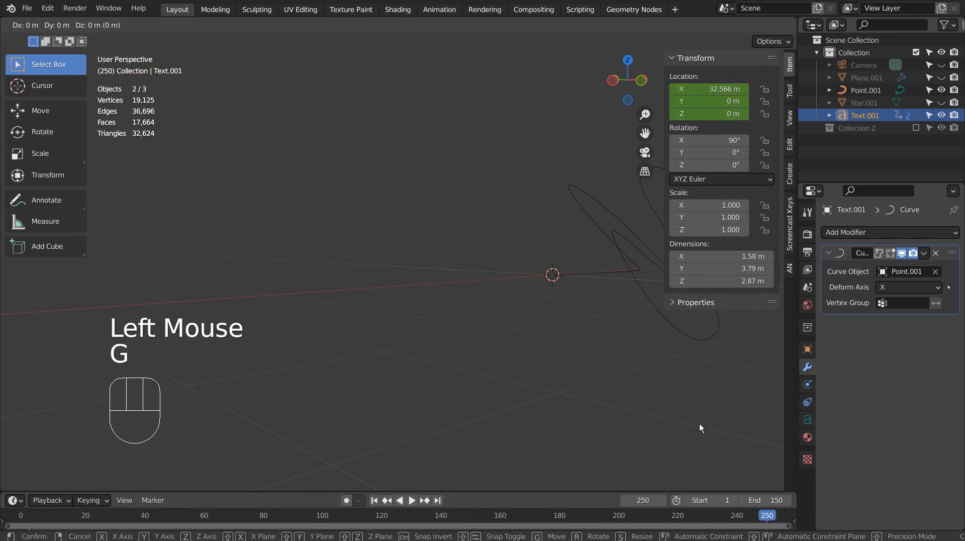
key("x")
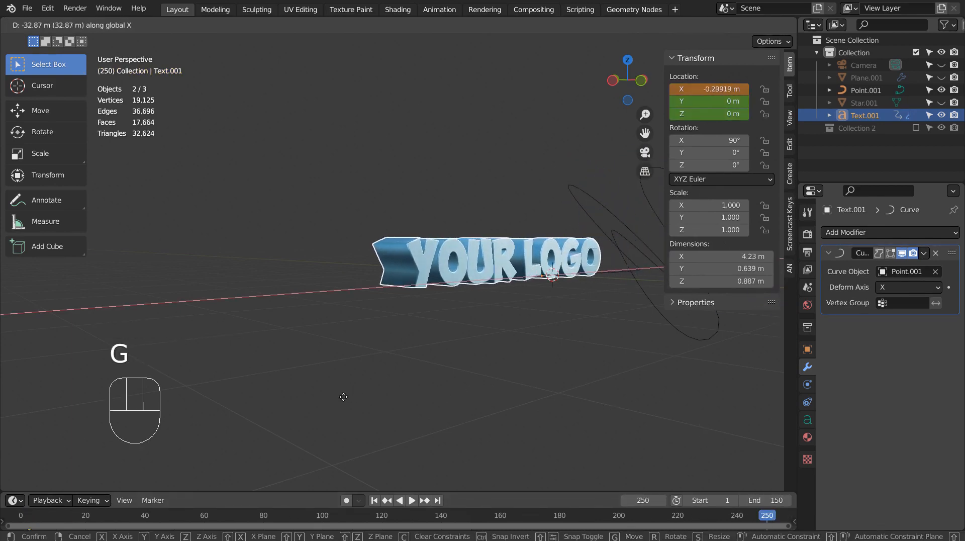
left_click(306, 399)
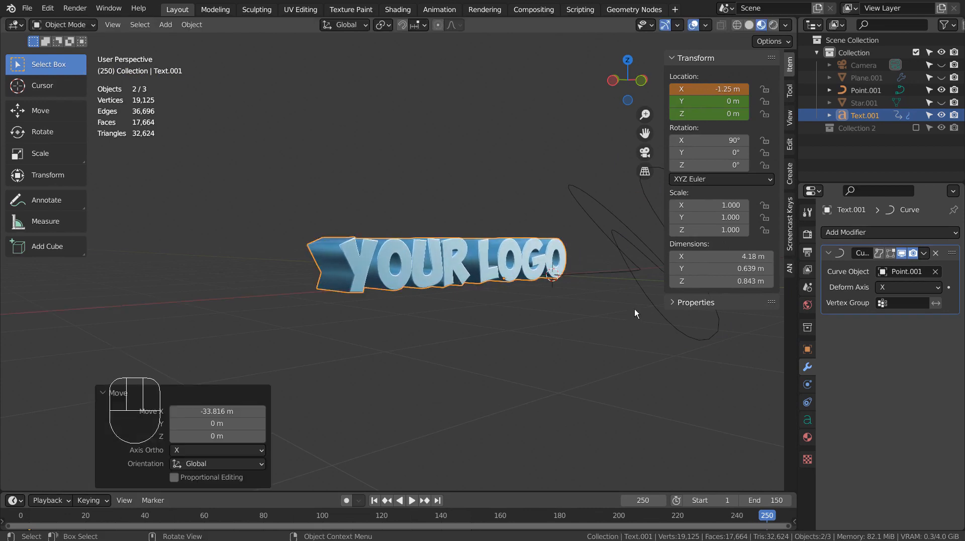
key("i")
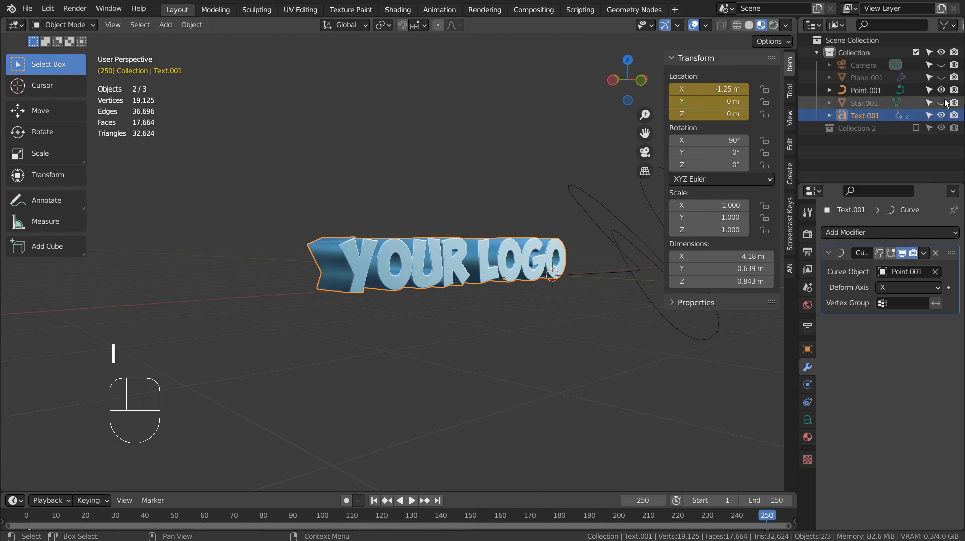
Unhide Plane.001, lower it to Z -6.1143 m and scale it to 5.6 beneath the text.
left_click(942, 77)
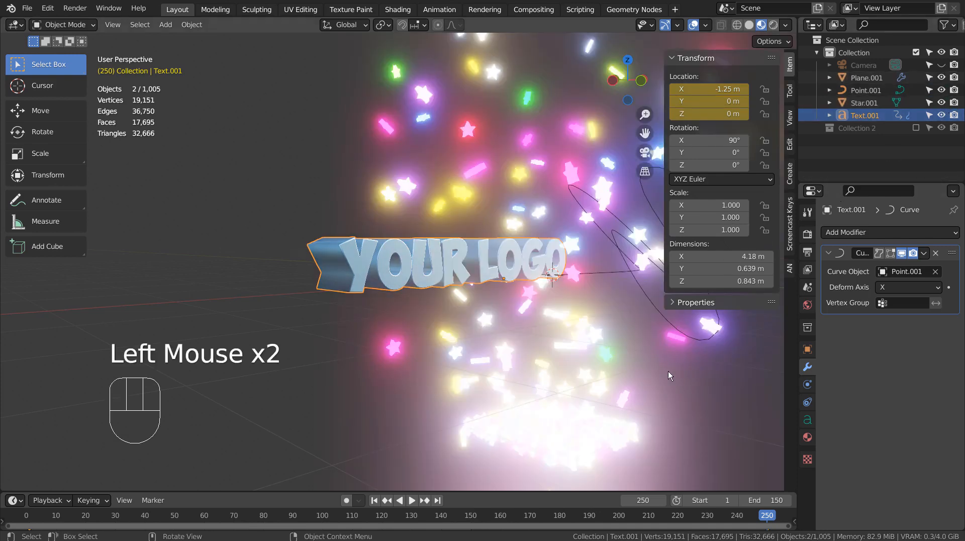
scroll(668, 372, "down", 2)
left_click(502, 362)
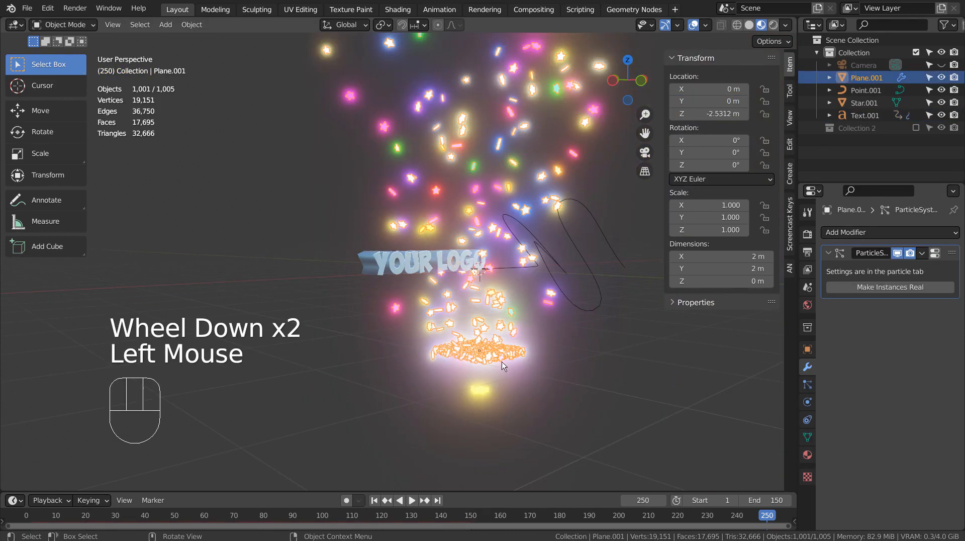
key("g")
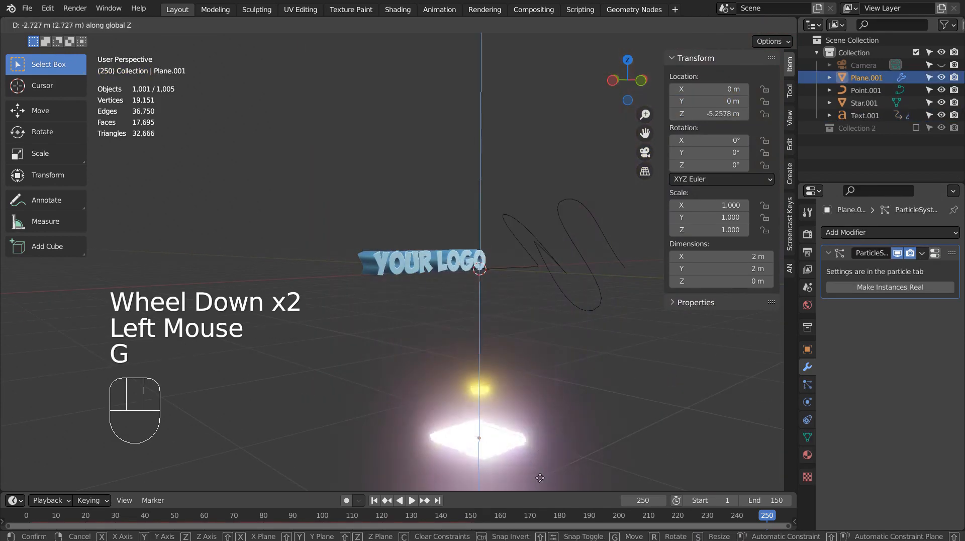
key("s")
left_click(33, 460)
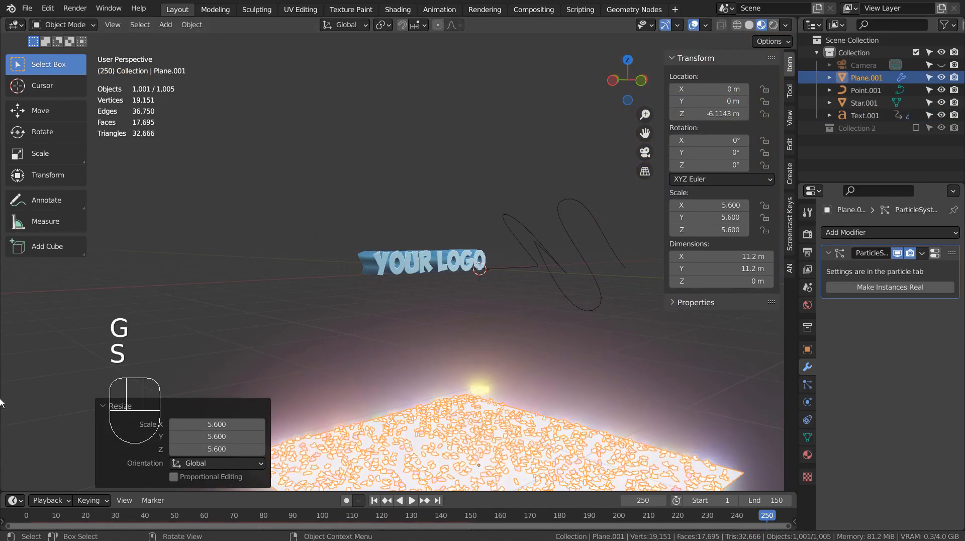
scroll(389, 376, "up", 3)
middle_click_drag(406, 367, 507, 413)
scroll(411, 351, "down", 1, "shift")
key("n")
scroll(523, 405, "down", 1)
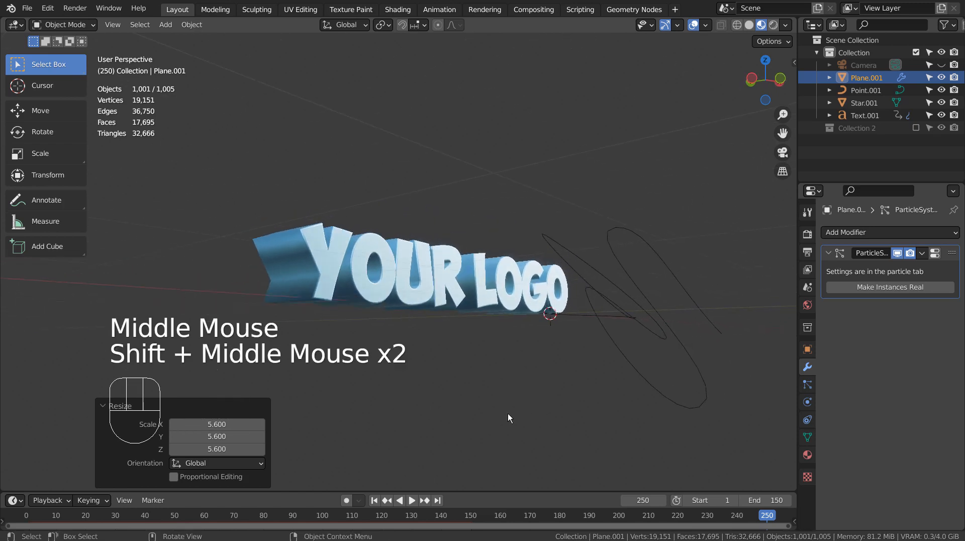
Align the camera to the view, walk it to frame the logo at an angle, return to frame 1.
key("ctrl+alt+KP_0")
key("shift+grave")
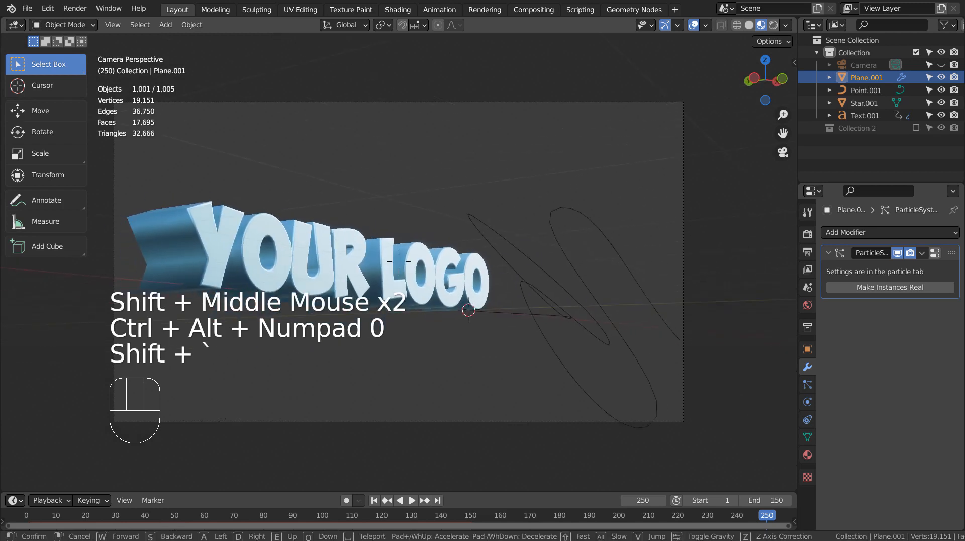
key("s")
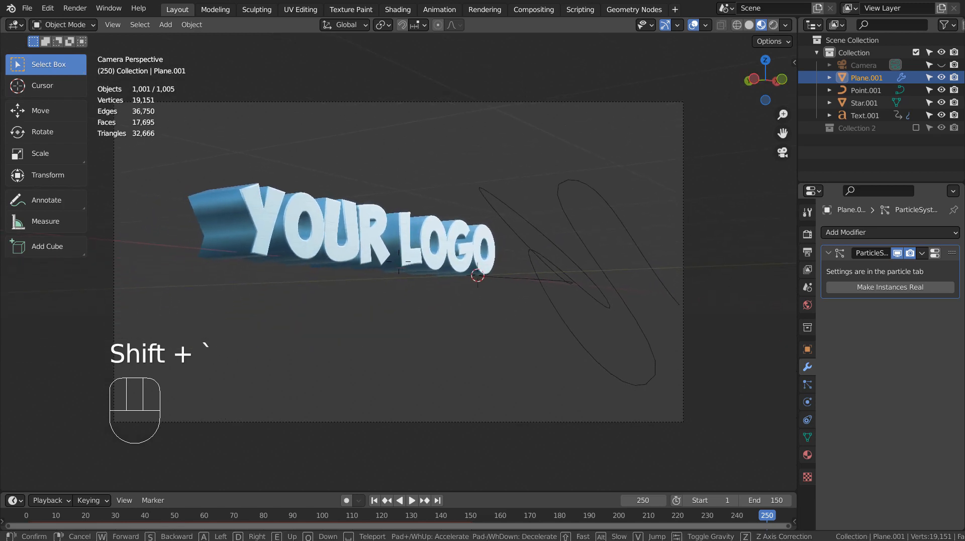
key("w")
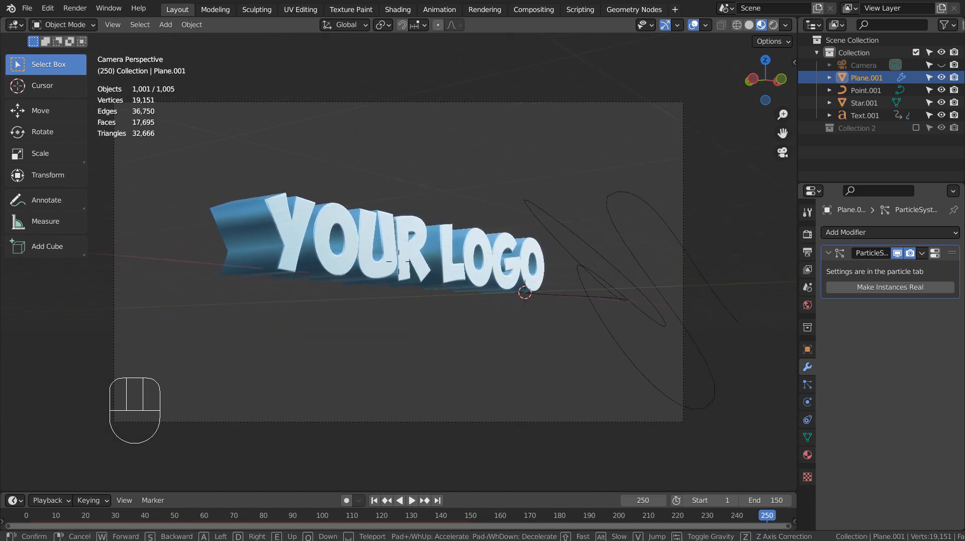
key("a")
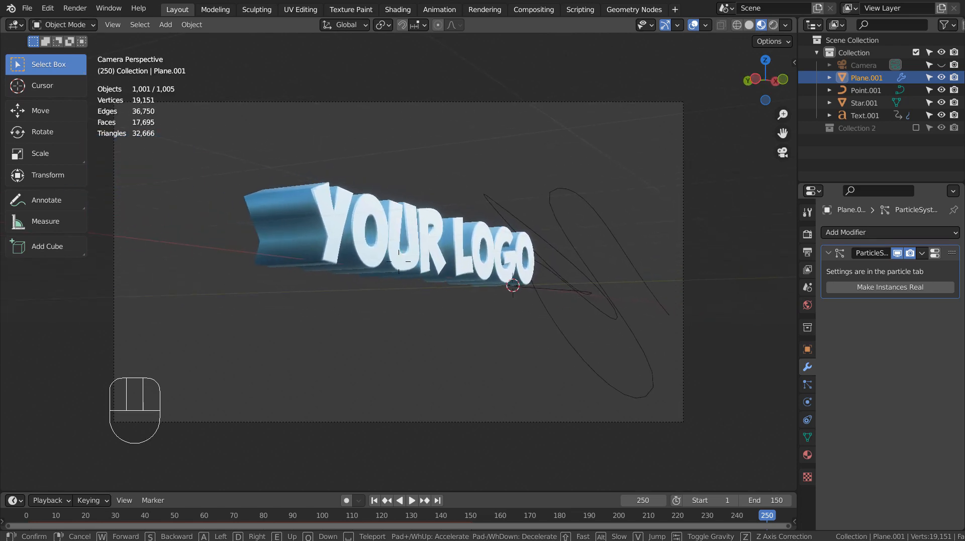
key("d")
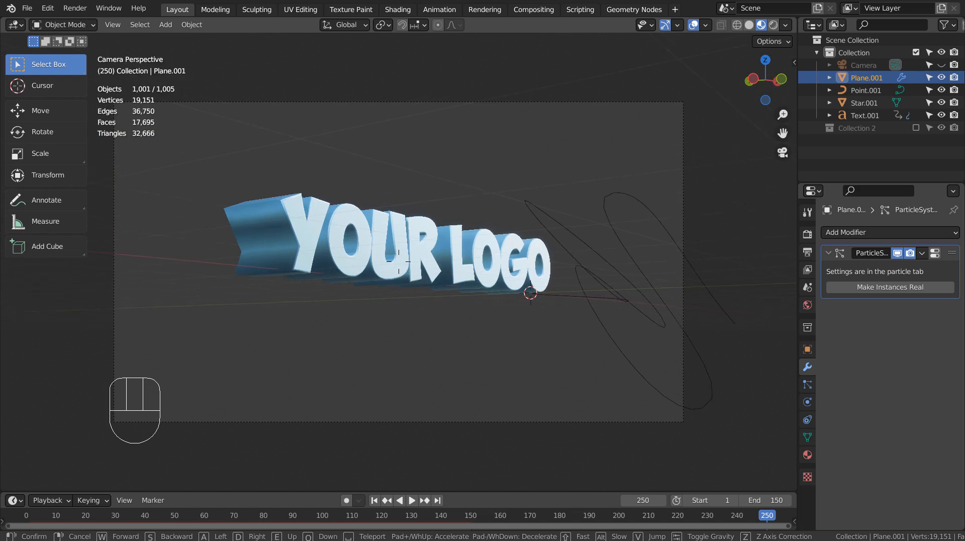
left_click(398, 261)
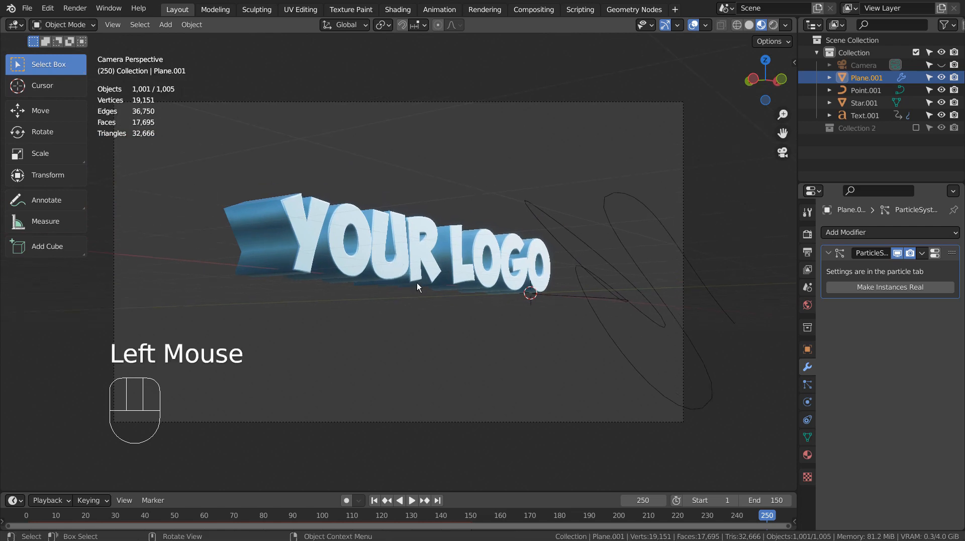
left_click(377, 503)
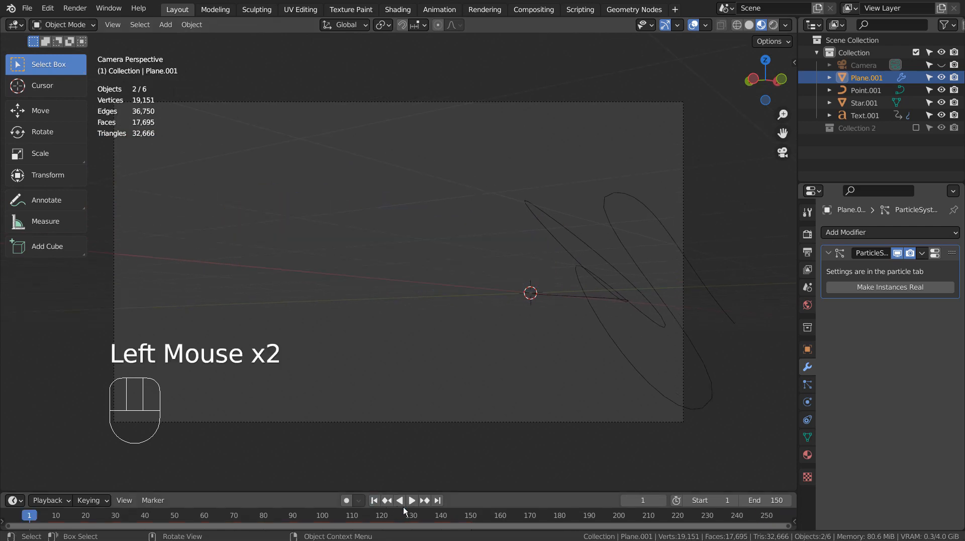
Play back the 250-frame animation and rewind to frame 1.
left_click(410, 504)
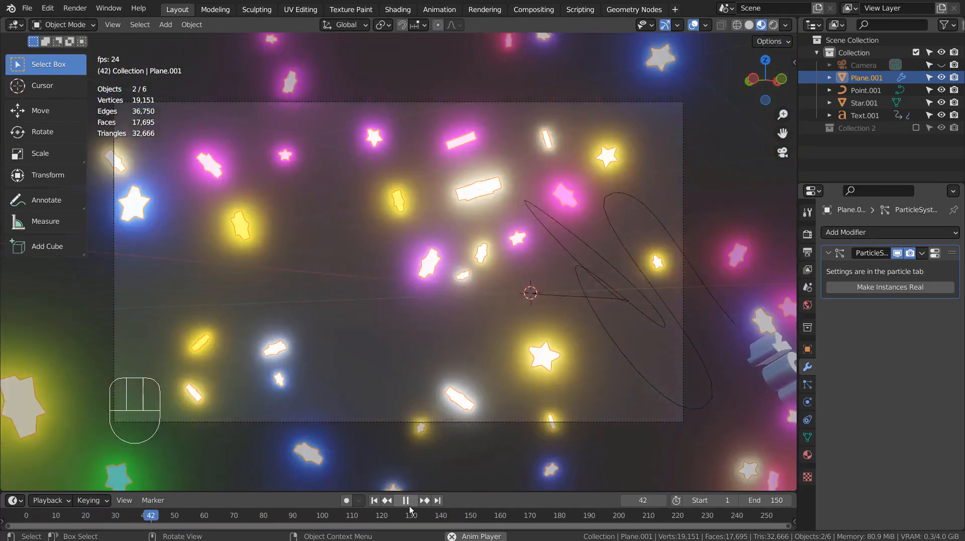
left_click(410, 506)
left_click(375, 502)
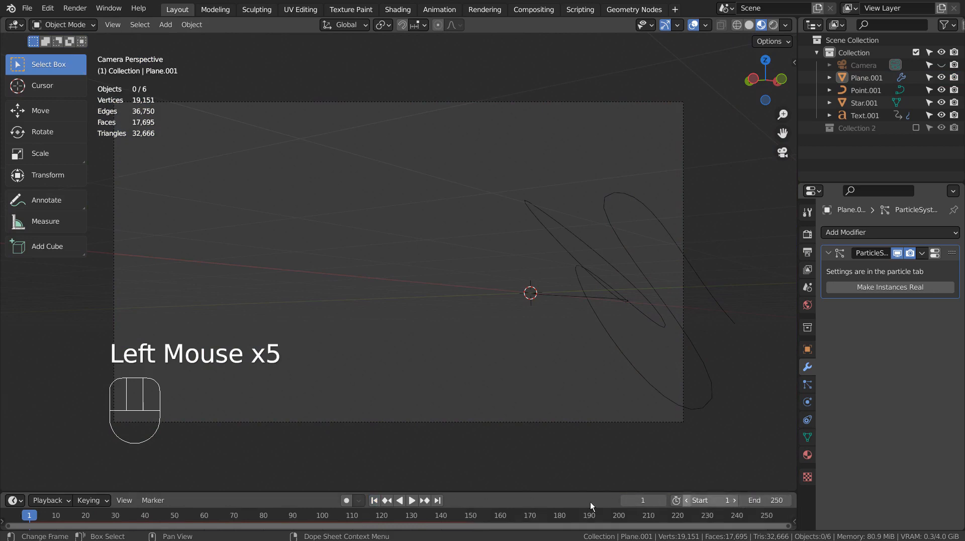
left_click(375, 502)
left_click(411, 501)
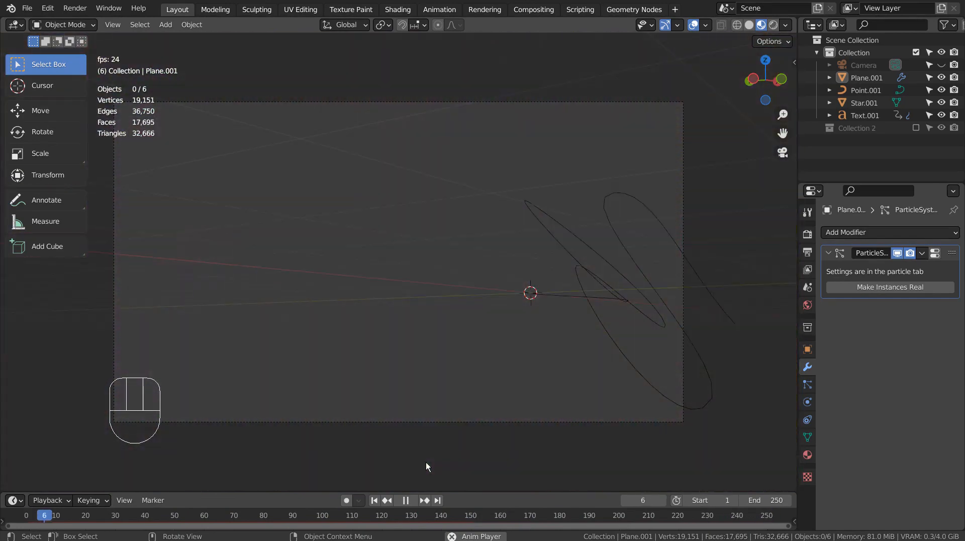
left_click(400, 500)
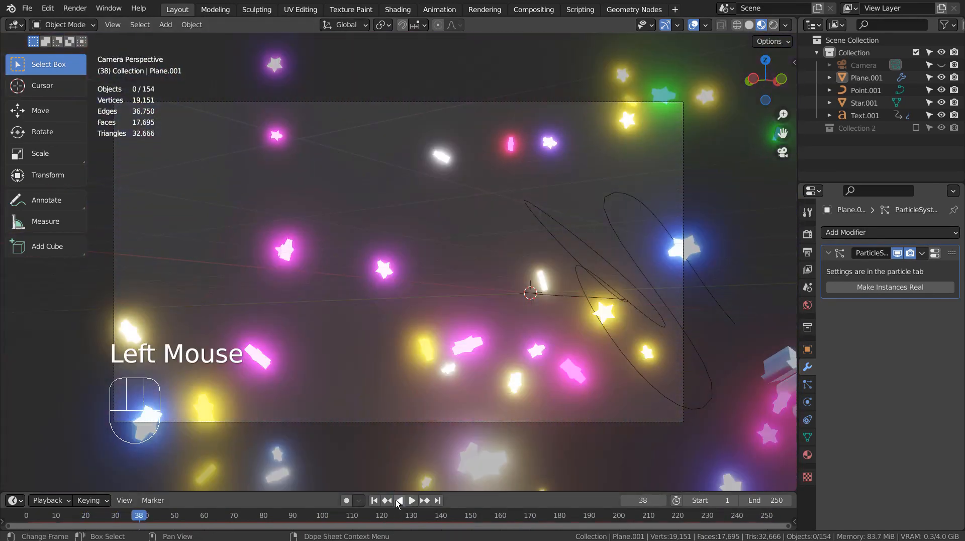
left_click(375, 501)
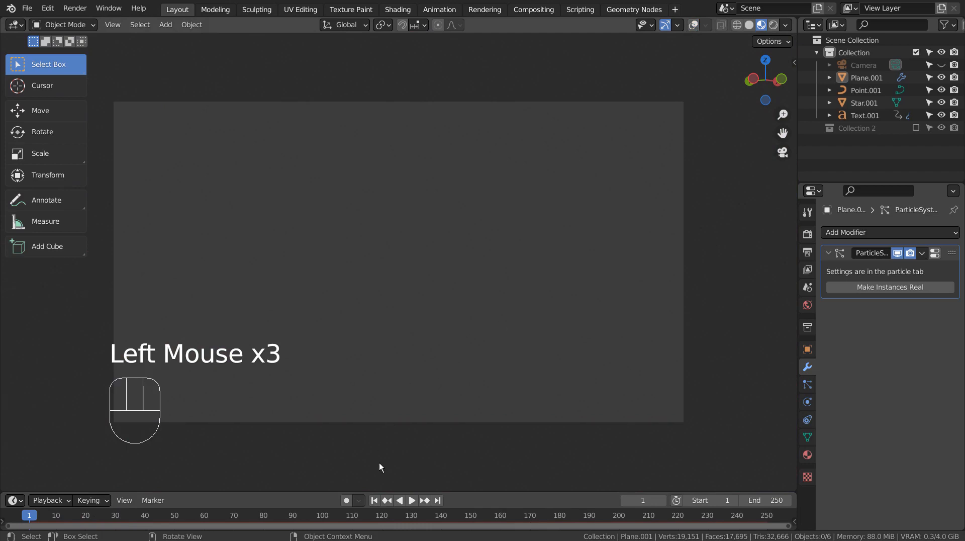
Maximize the viewport, hide the toolbar and play the animation full-screen.
key("ctrl+space")
key("t")
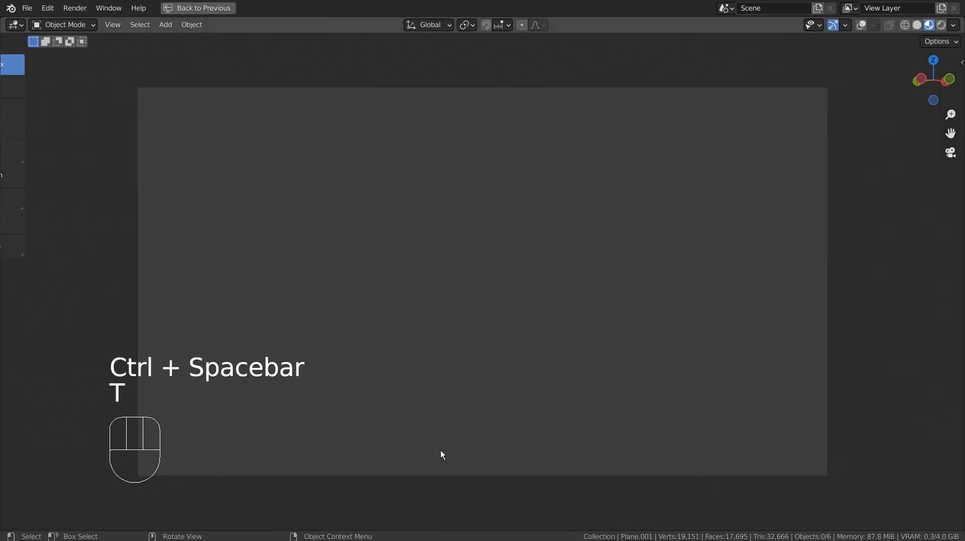
key("space")
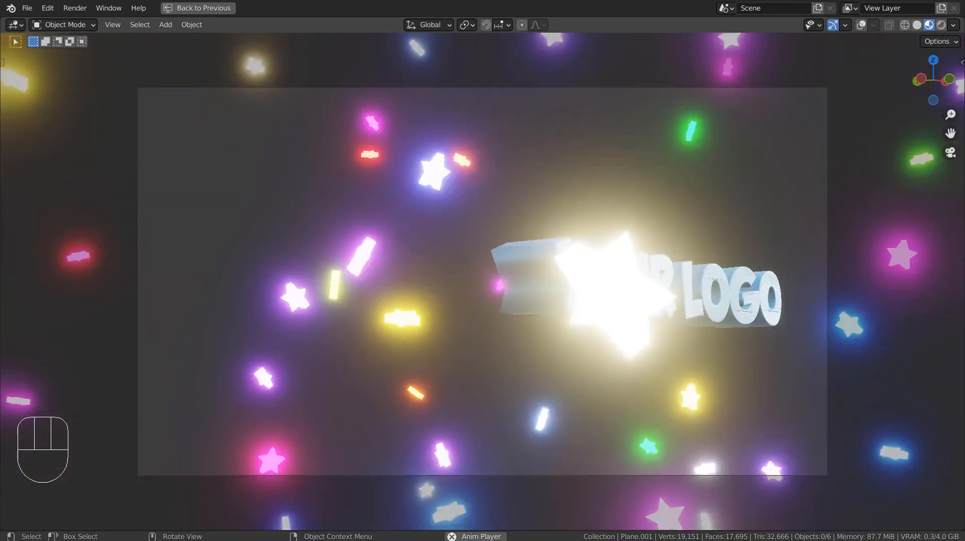
key("space")
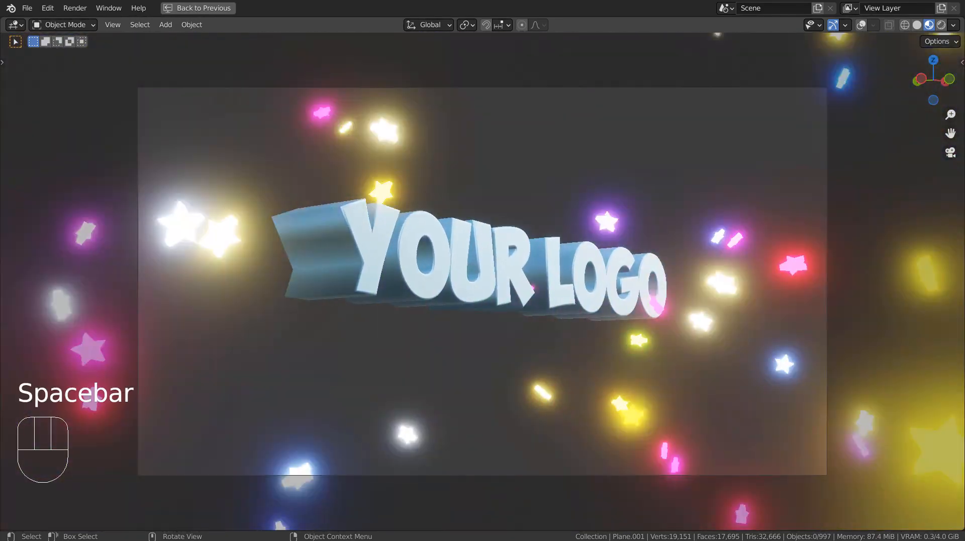